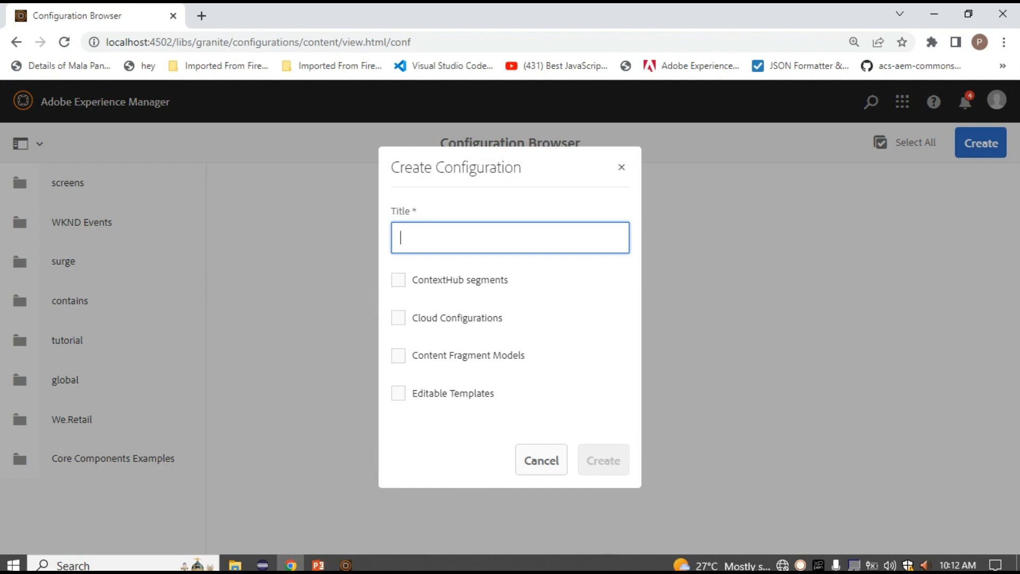
# - Create a configuration titled trip with Content Fragment Models enabled
pyautogui.click(398, 355)
pyautogui.click(510, 237)
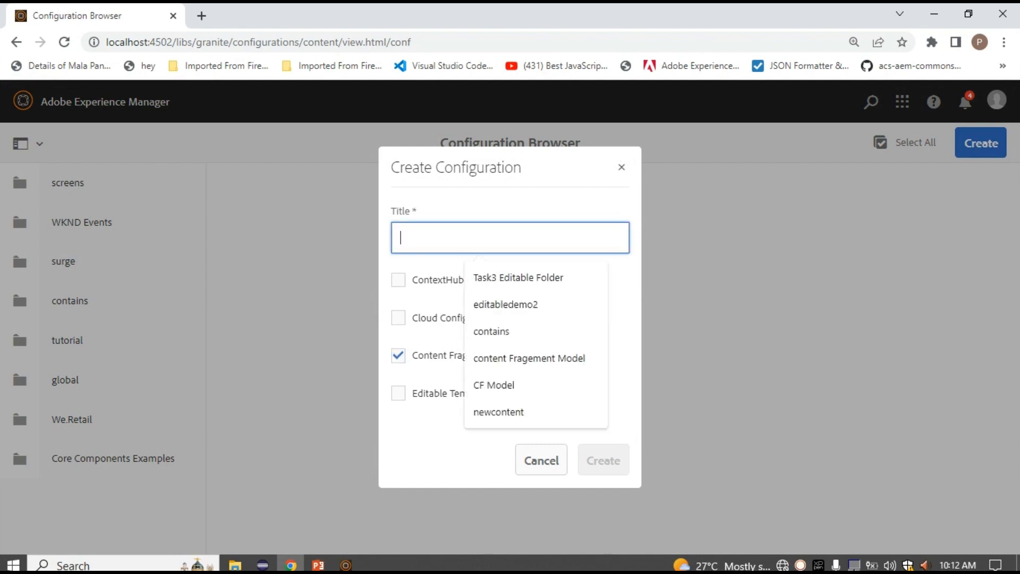
pyautogui.write('trip')
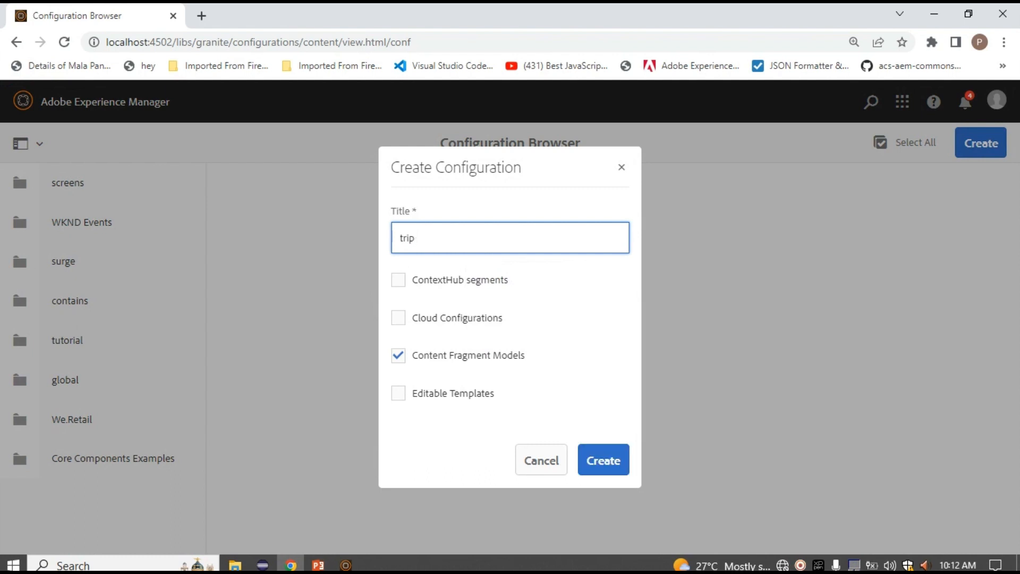
pyautogui.click(603, 460)
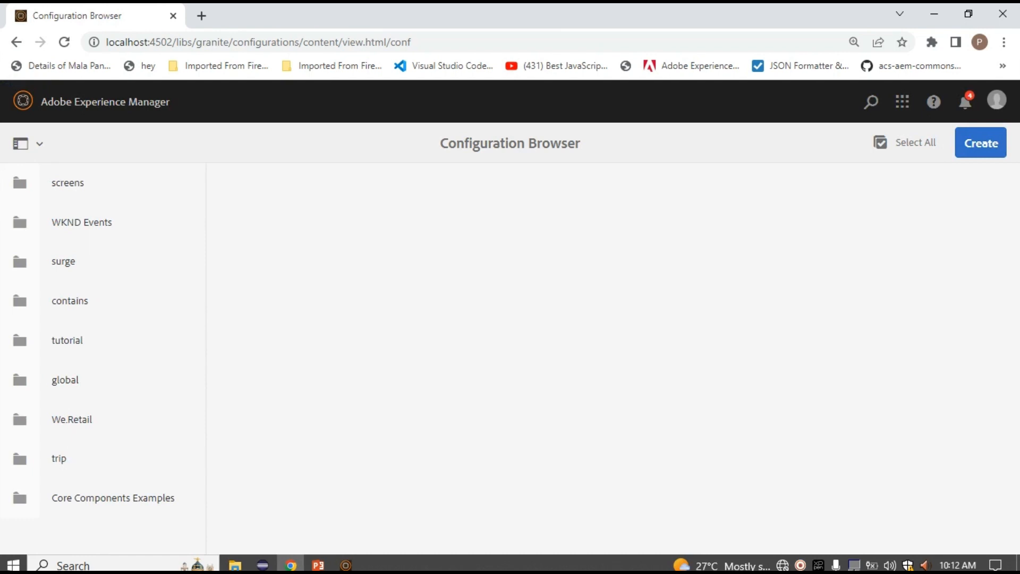
pyautogui.moveTo(590, 145)
pyautogui.mouseDown()
pyautogui.moveTo(448, 145)
pyautogui.moveTo(590, 145)
pyautogui.mouseUp()
# - Open the CRXDE Lite repository browser on localhost:4502 in a new browser tab
pyautogui.click(201, 16)
pyautogui.click(208, 42)
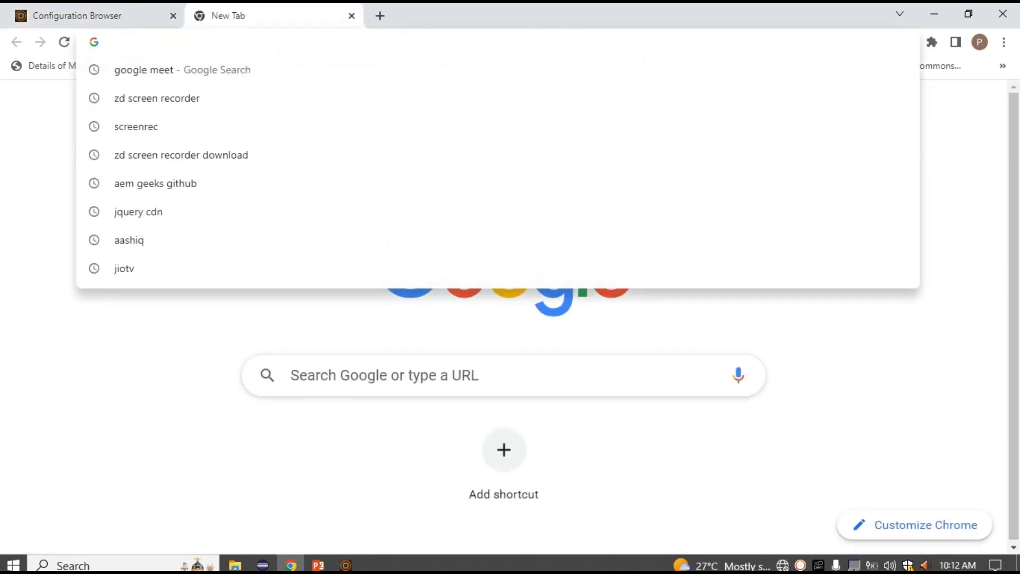
pyautogui.write('loc')
pyautogui.press('BackSpace')
pyautogui.press('Down')
pyautogui.press('Down')
pyautogui.press('Return')
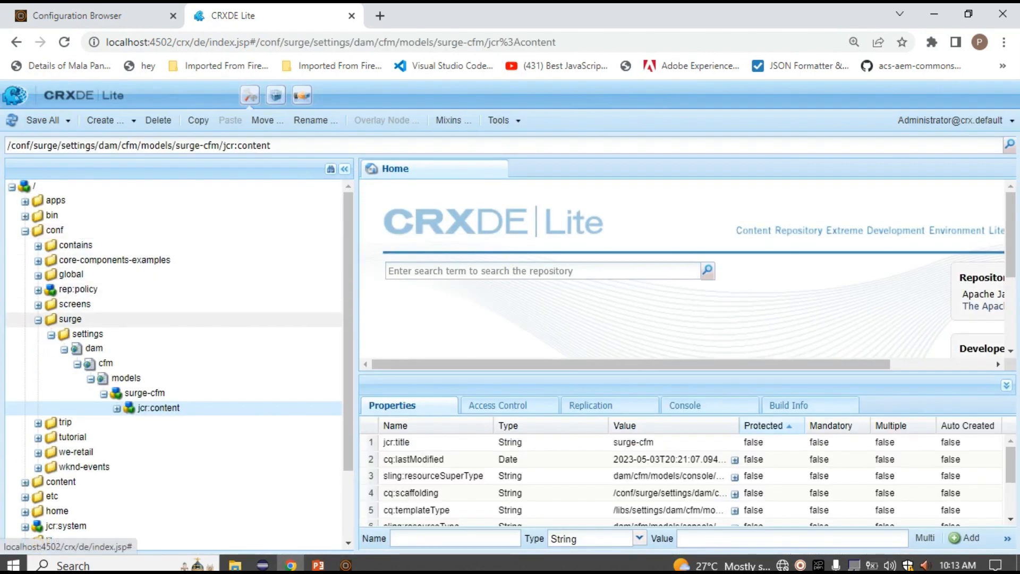
# - Collapse the surge node, refresh conf, and expand trip through settings, dam and cfm down to models
pyautogui.click(37, 319)
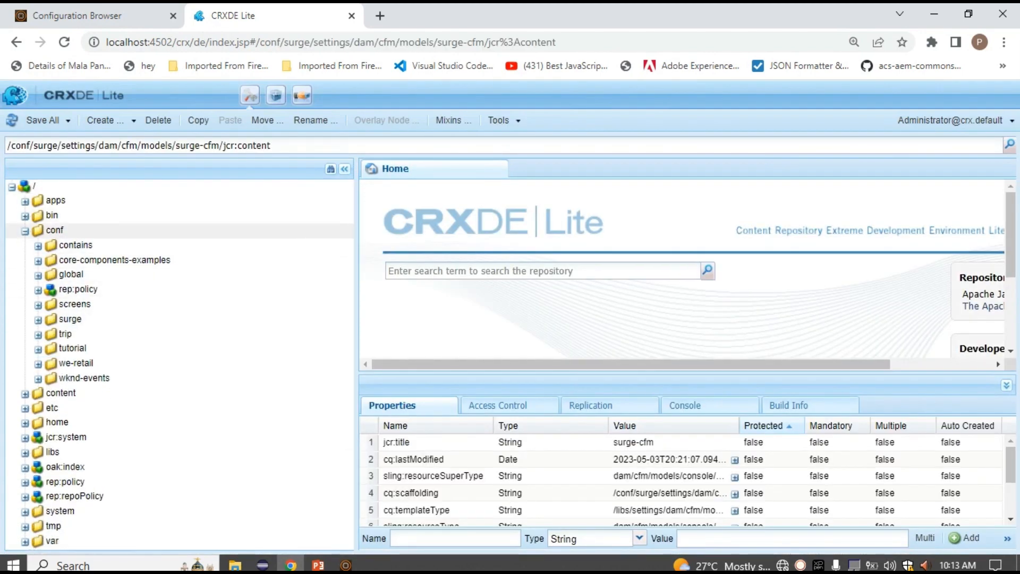
pyautogui.rightClick(41, 233)
pyautogui.click(68, 253)
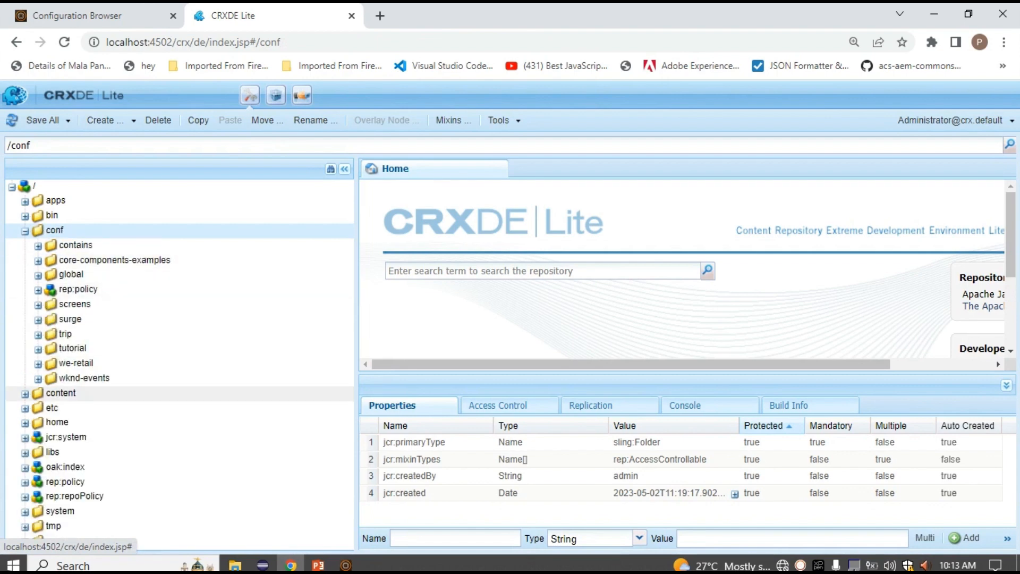
pyautogui.doubleClick(65, 334)
pyautogui.doubleClick(80, 348)
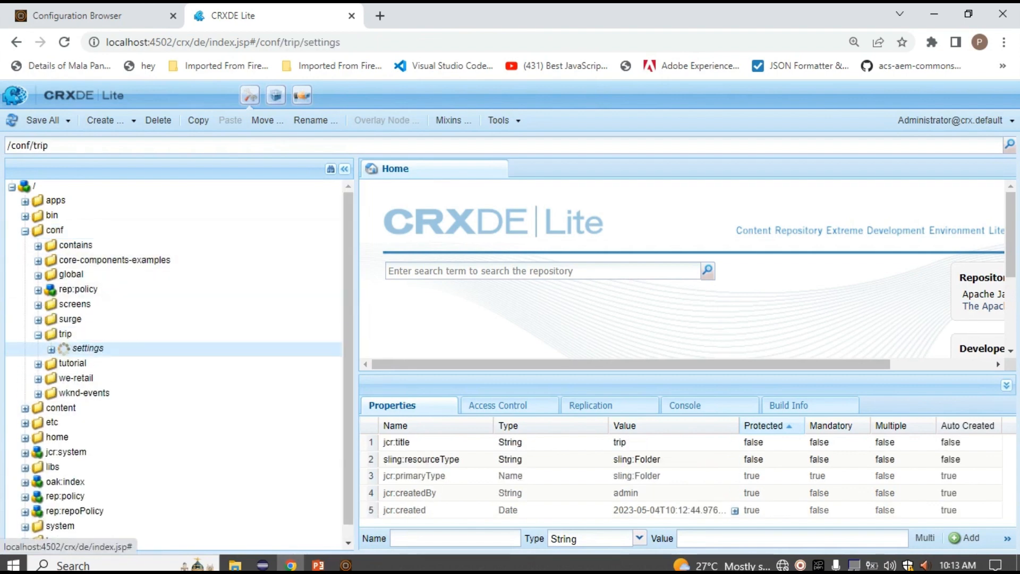
pyautogui.scroll(-1, 80, 349)
pyautogui.doubleClick(94, 335)
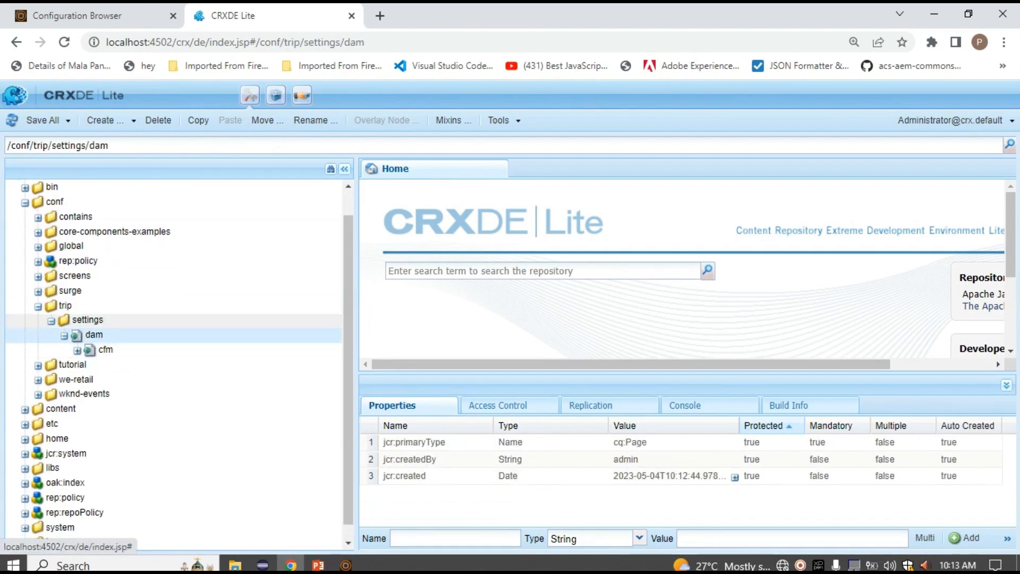
pyautogui.doubleClick(105, 350)
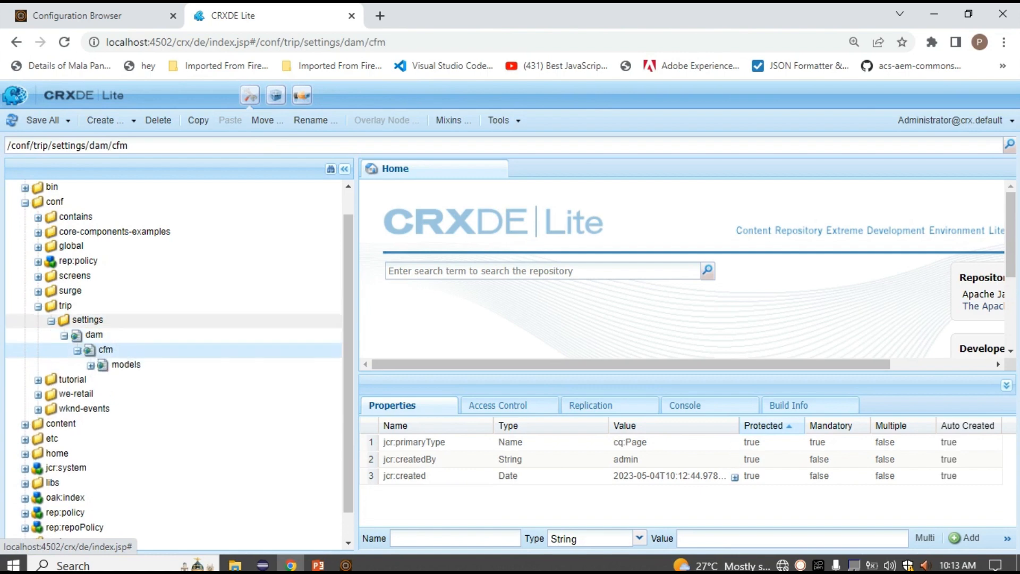
pyautogui.doubleClick(122, 365)
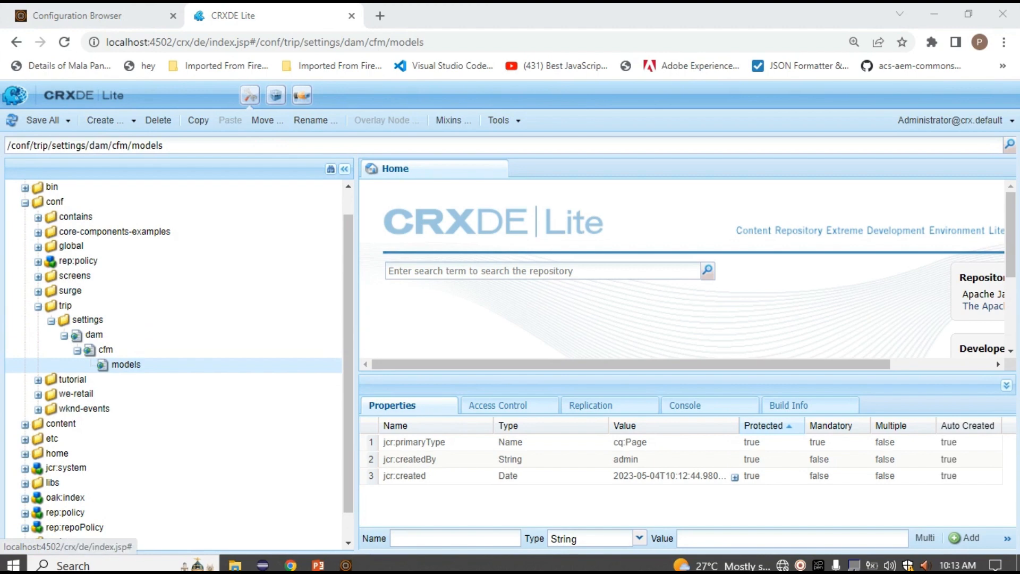
# - Refresh the models node under /conf/trip/settings/dam/cfm
pyautogui.click(77, 16)
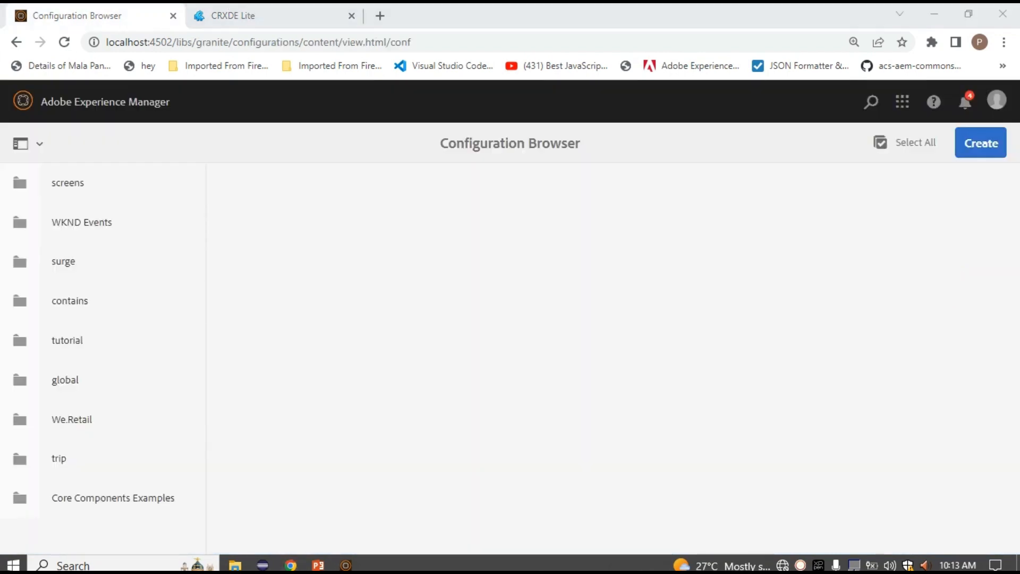
pyautogui.click(255, 15)
pyautogui.click(118, 361)
pyautogui.rightClick(119, 361)
pyautogui.click(102, 366)
pyautogui.click(125, 367)
pyautogui.rightClick(125, 367)
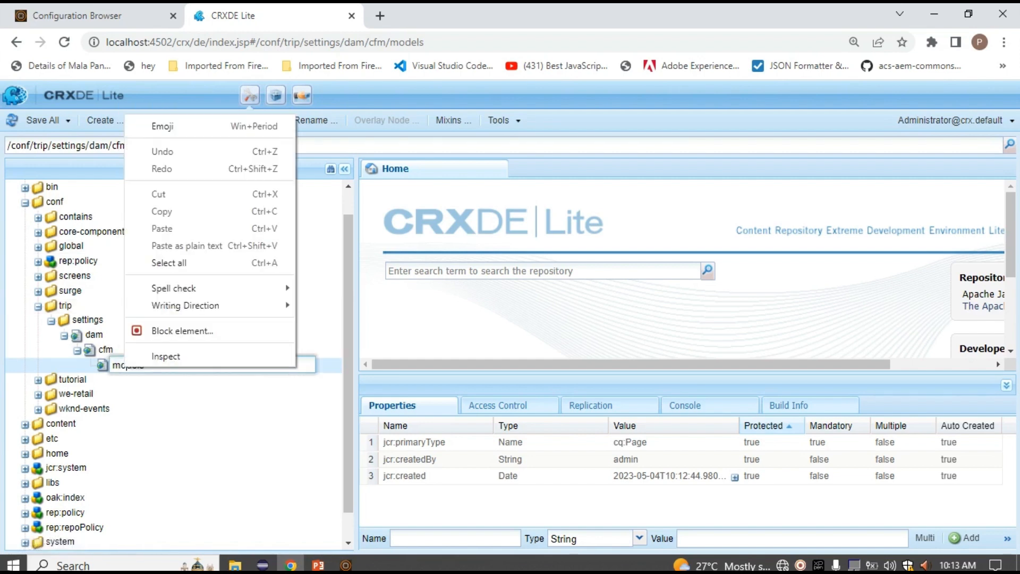
pyautogui.click(347, 391)
pyautogui.rightClick(134, 367)
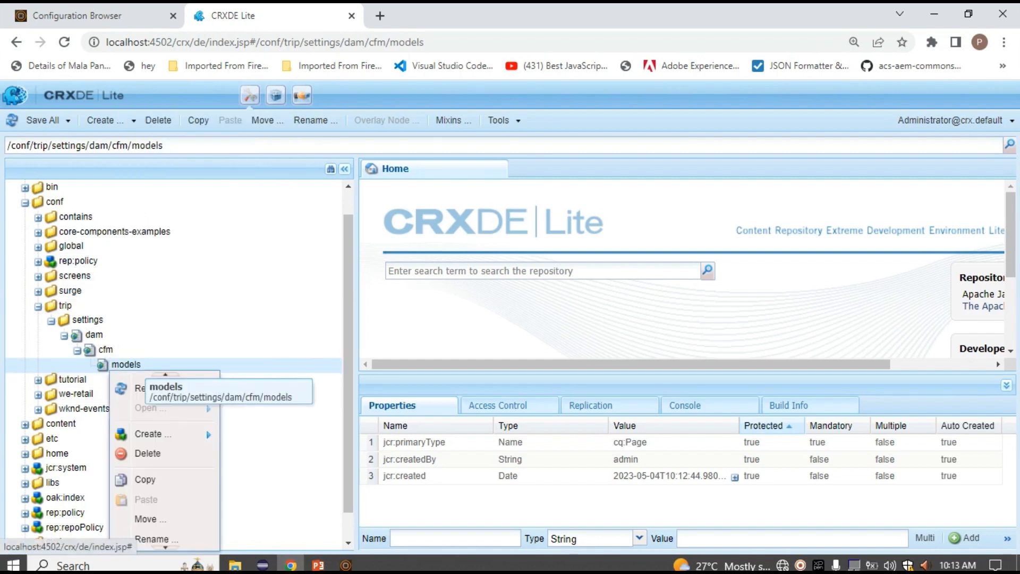
pyautogui.click(144, 388)
# - Switch back to the Configuration Browser page and open the trip folder in the Content Fragment Models console under the Assets tools
pyautogui.click(50, 8)
pyautogui.click(77, 16)
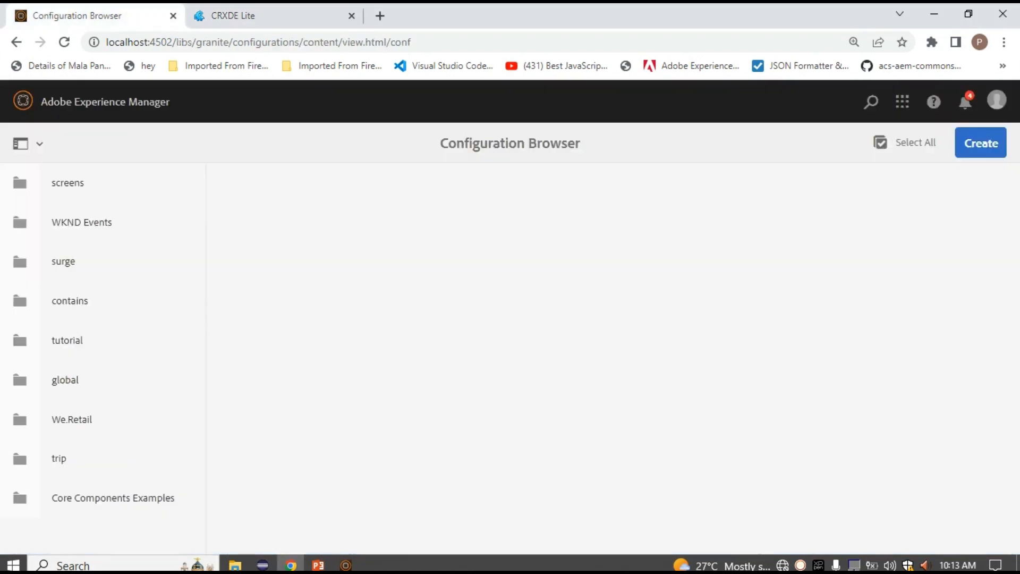
pyautogui.click(98, 102)
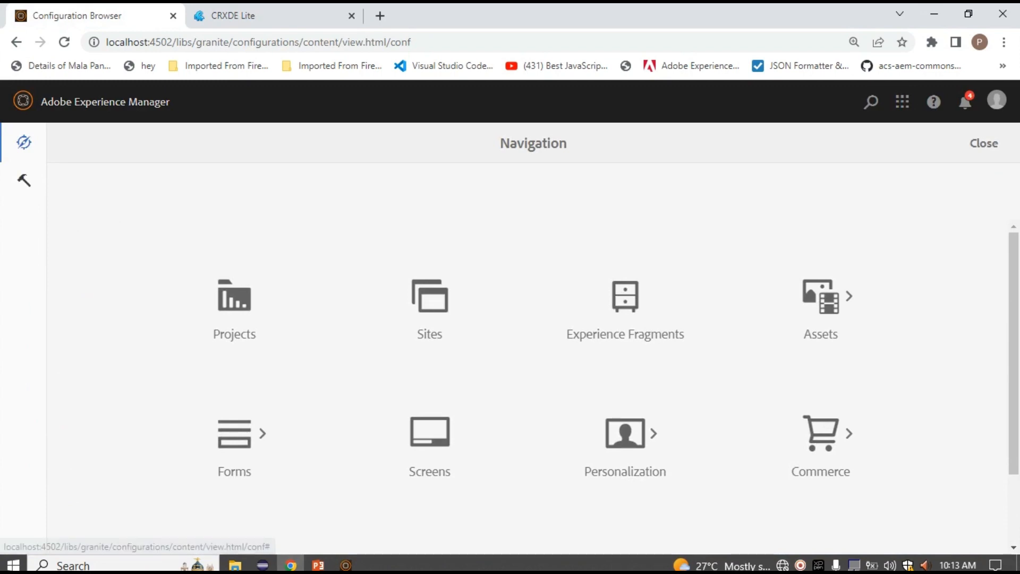
pyautogui.click(24, 180)
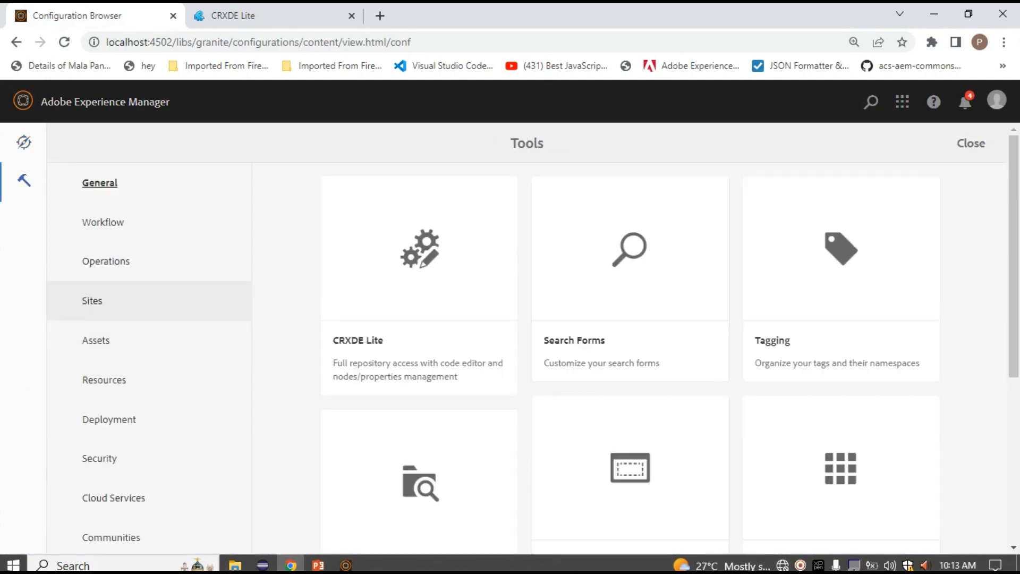
pyautogui.click(96, 340)
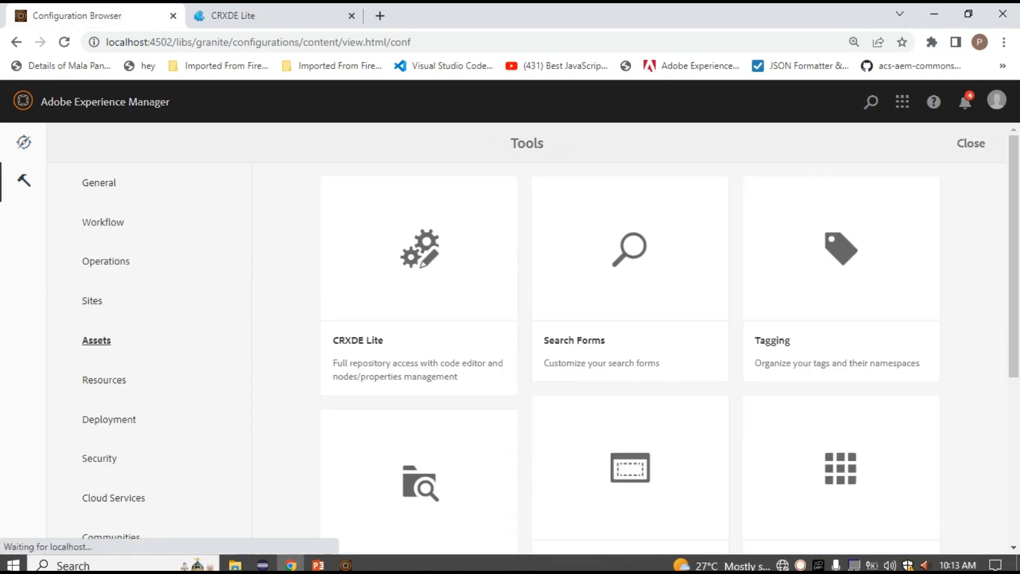
pyautogui.scroll(-5, 629, 340)
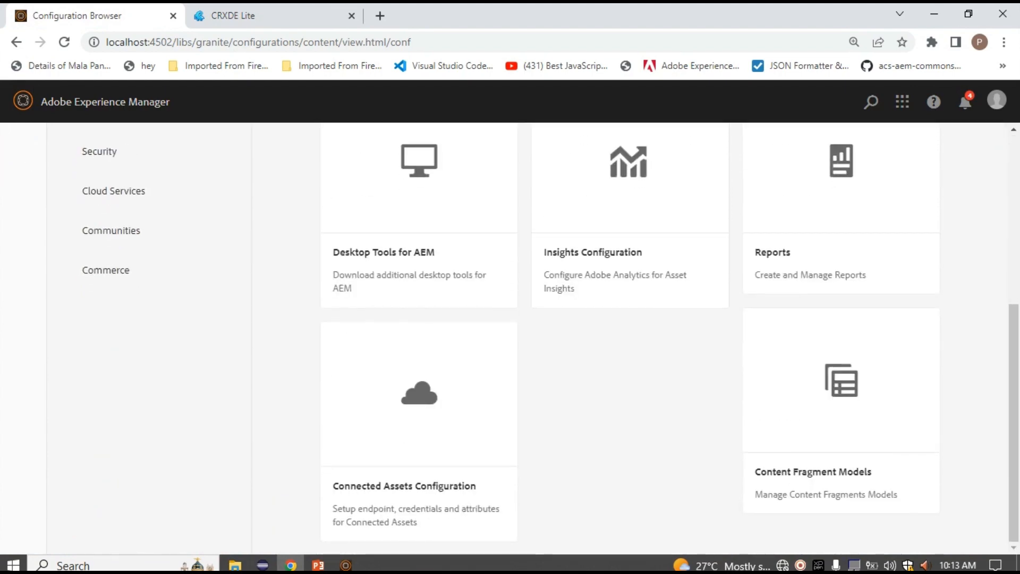
pyautogui.click(841, 404)
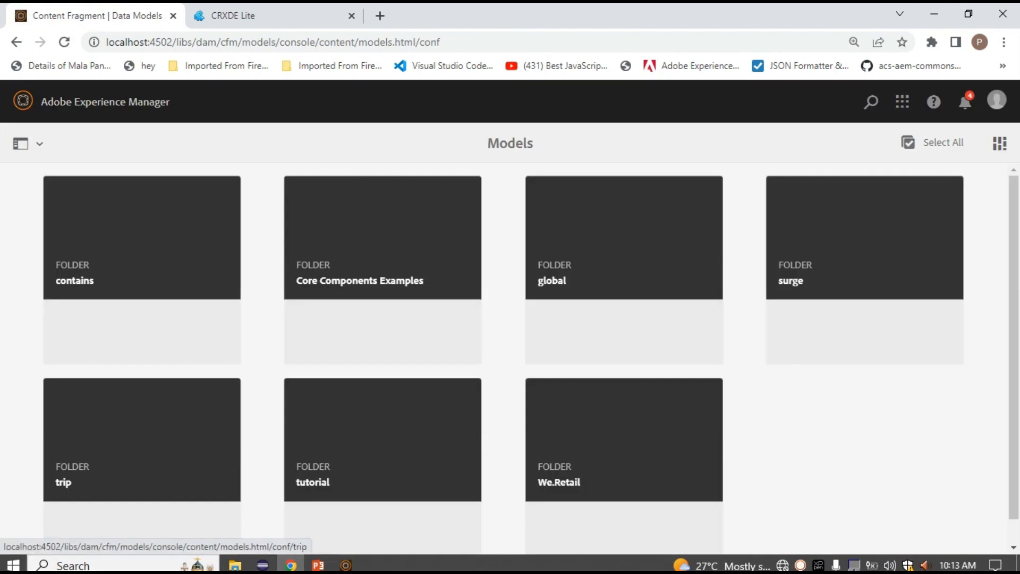
pyautogui.click(142, 450)
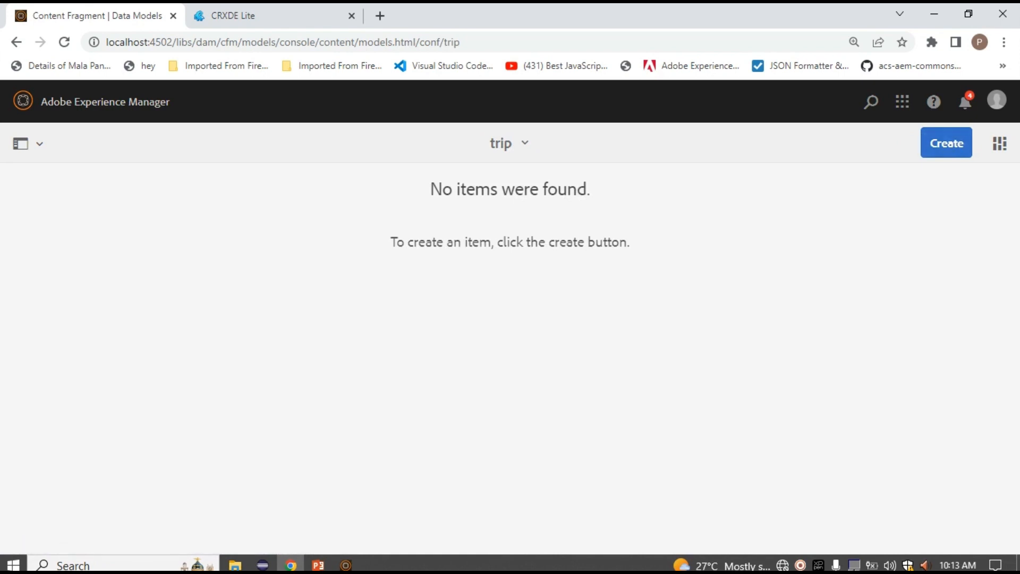
# - Create a content fragment model titled trip-cfm in the trip folder and finish without opening it
pyautogui.click(946, 143)
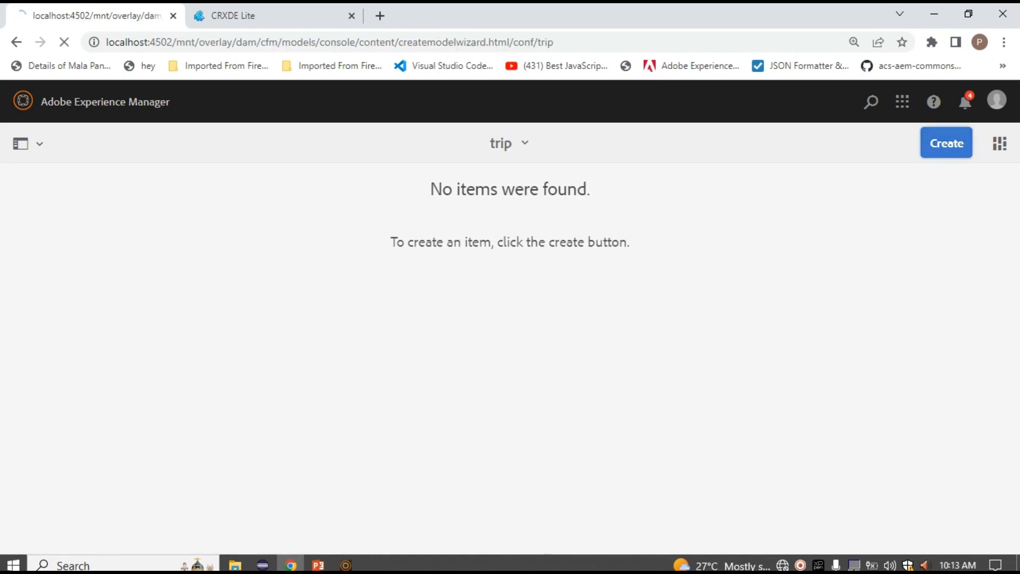
pyautogui.click(510, 160)
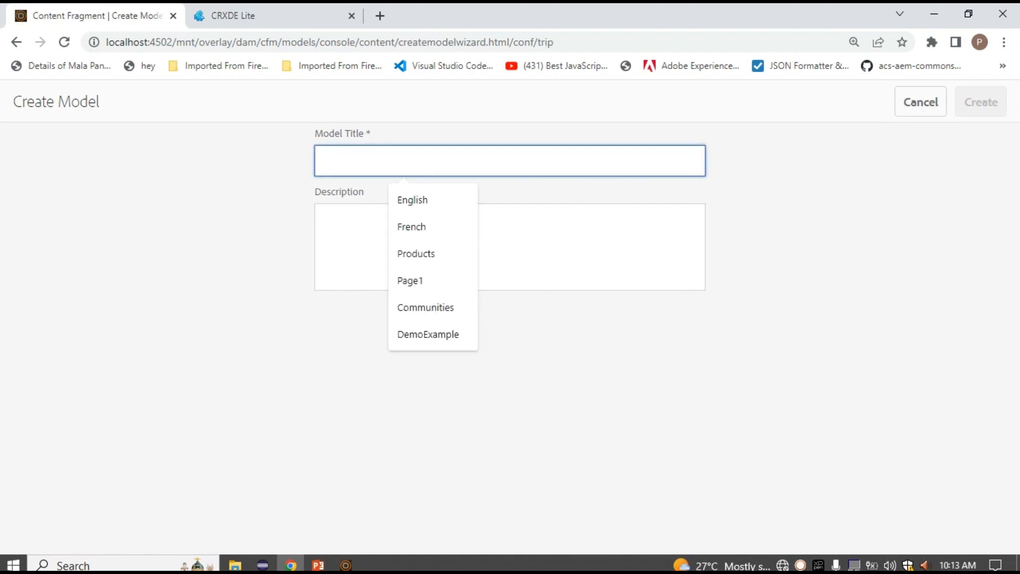
pyautogui.write('trip')
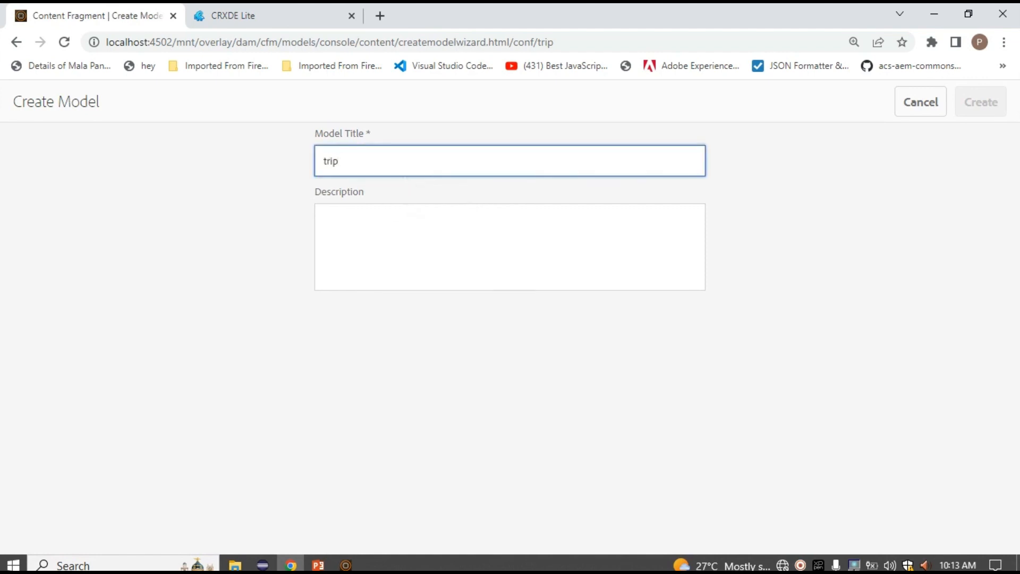
pyautogui.write('-cfm')
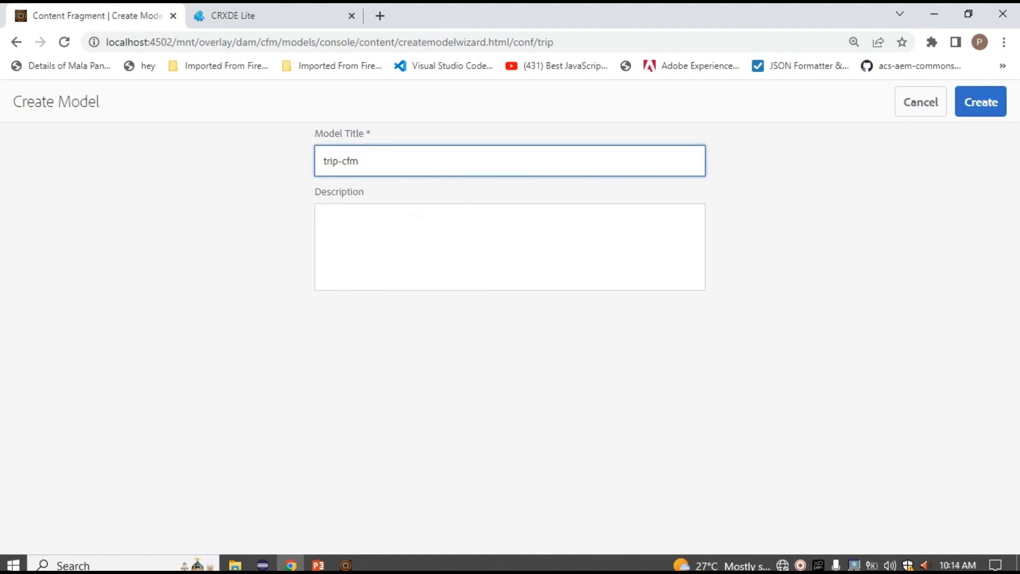
pyautogui.click(980, 102)
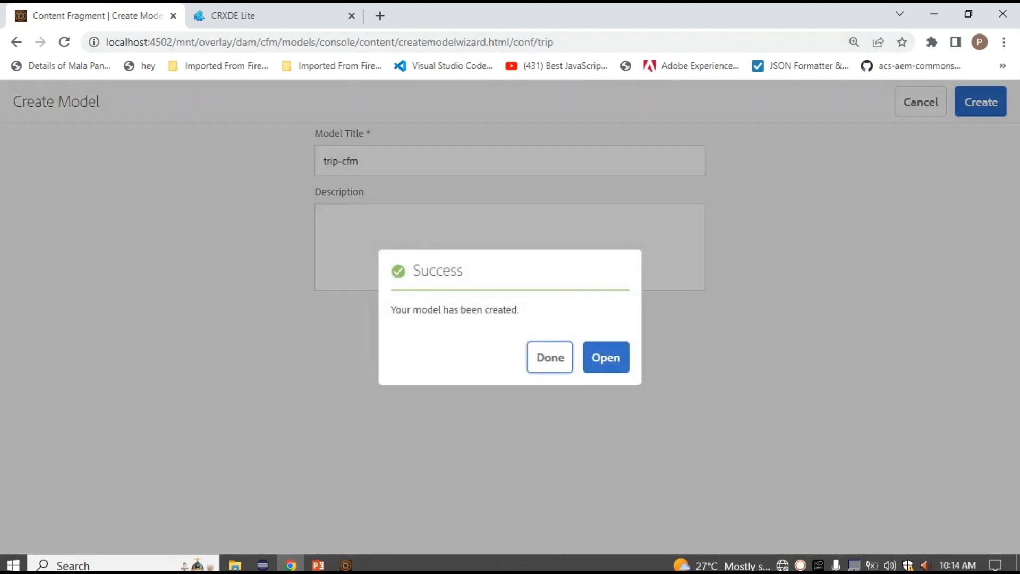
pyautogui.click(550, 357)
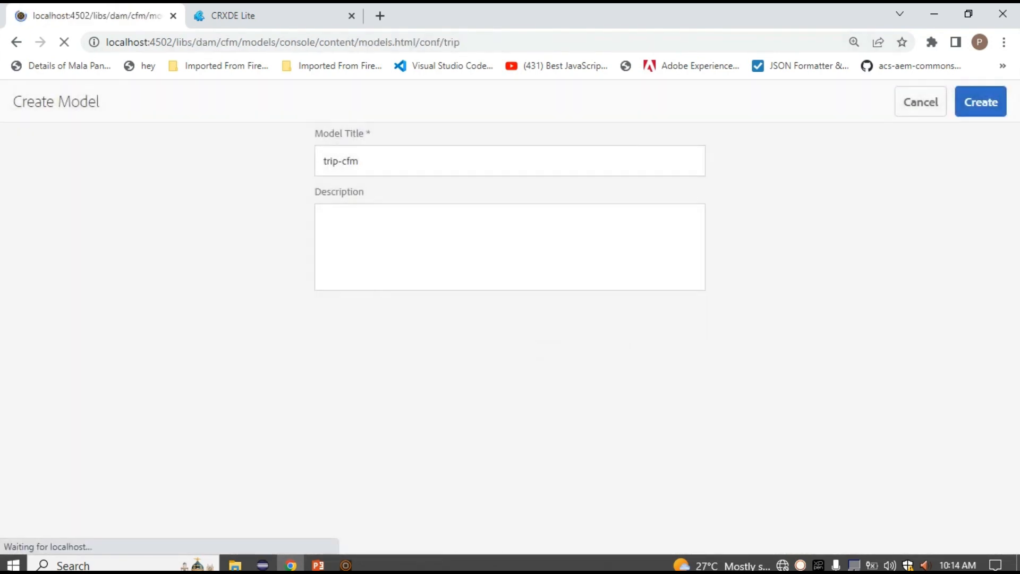
# - Open the trip-cfm model for editing and add a Single line text field to it
pyautogui.click(73, 200)
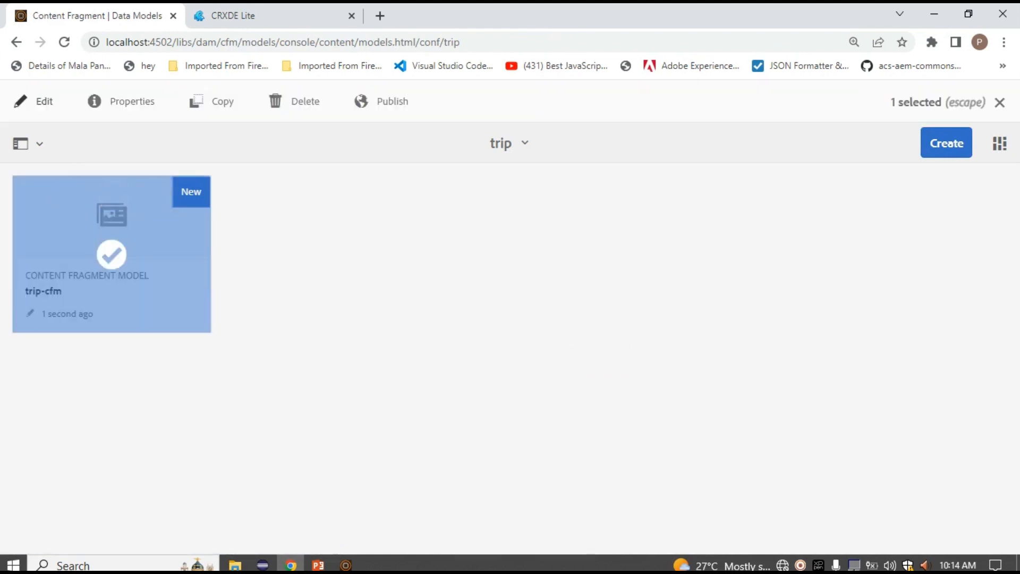
pyautogui.click(44, 101)
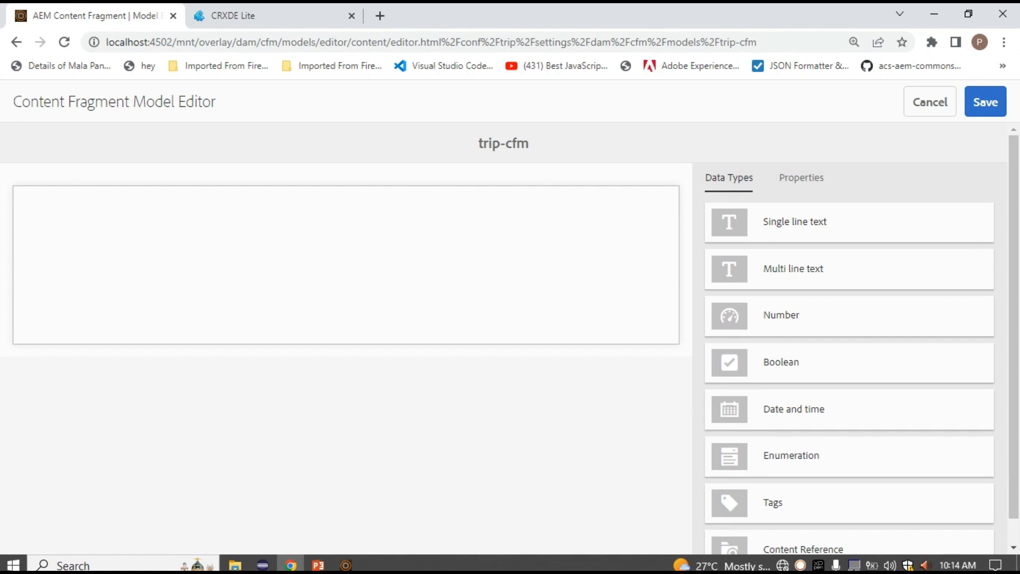
pyautogui.moveTo(795, 221); pyautogui.dragTo(159, 234)
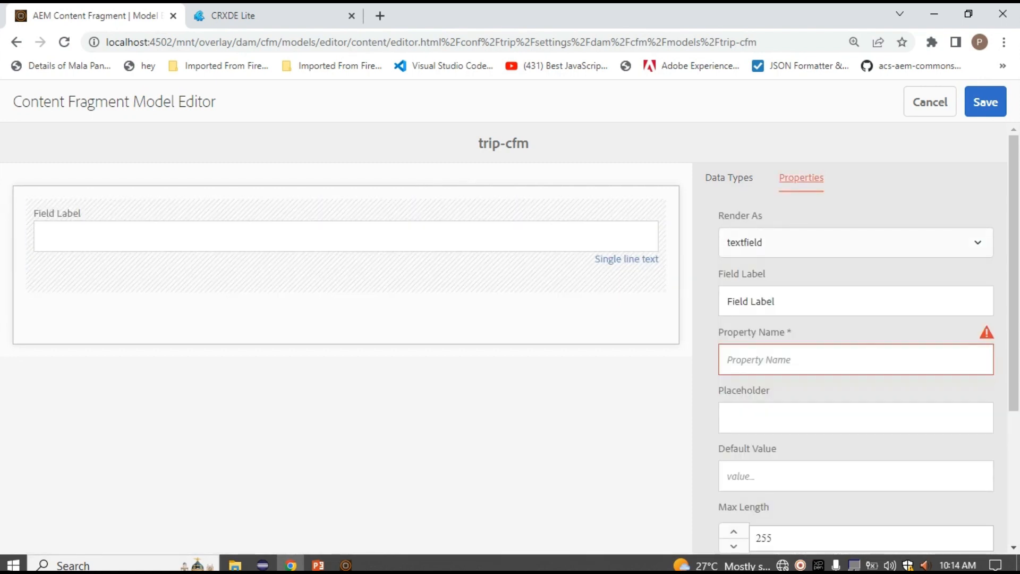
# - Review the Render As choices for the single line text field and choose textfield
pyautogui.click(855, 243)
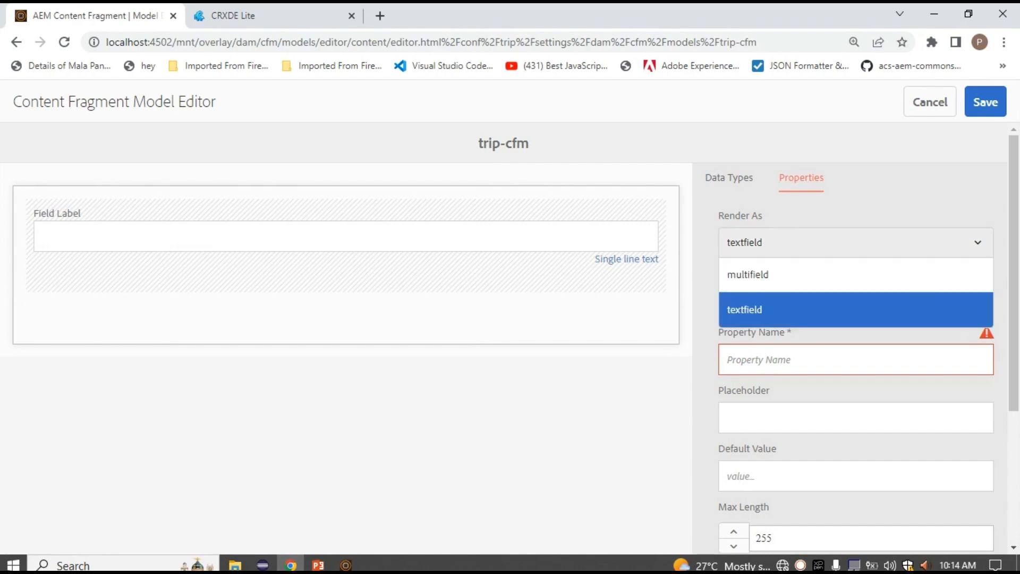
pyautogui.click(767, 217)
pyautogui.moveTo(764, 217); pyautogui.dragTo(717, 217)
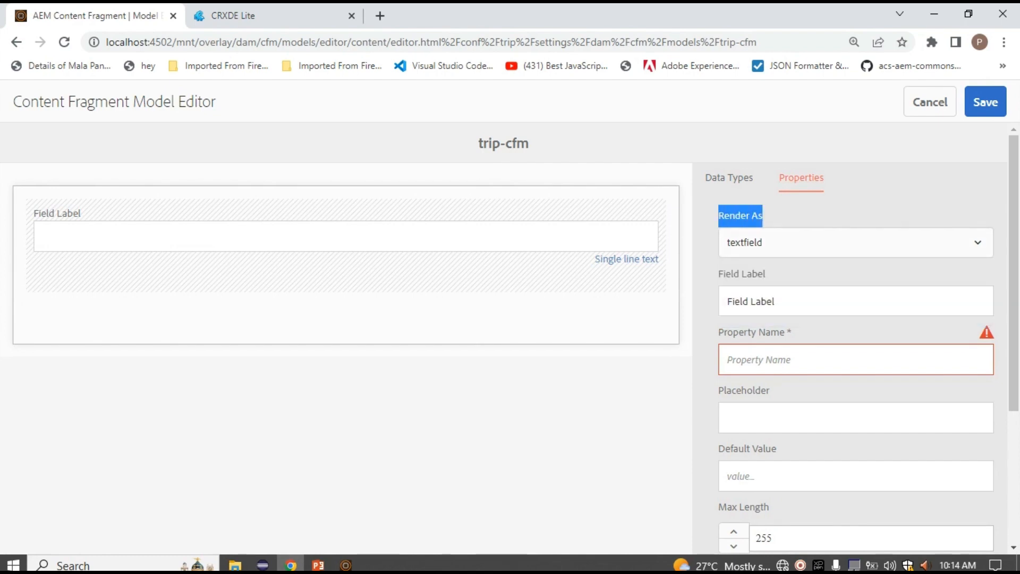
pyautogui.click(855, 242)
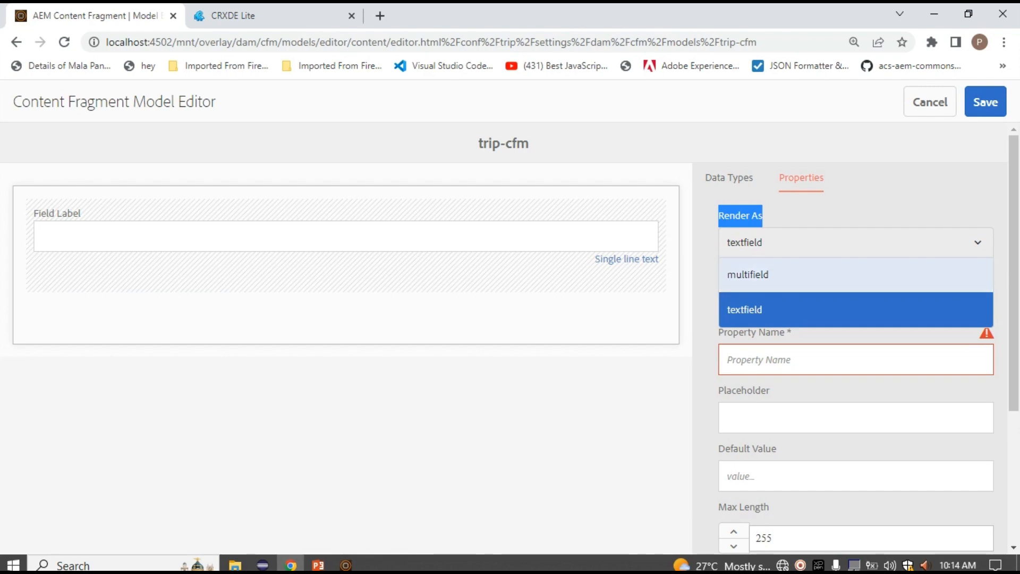
pyautogui.click(856, 310)
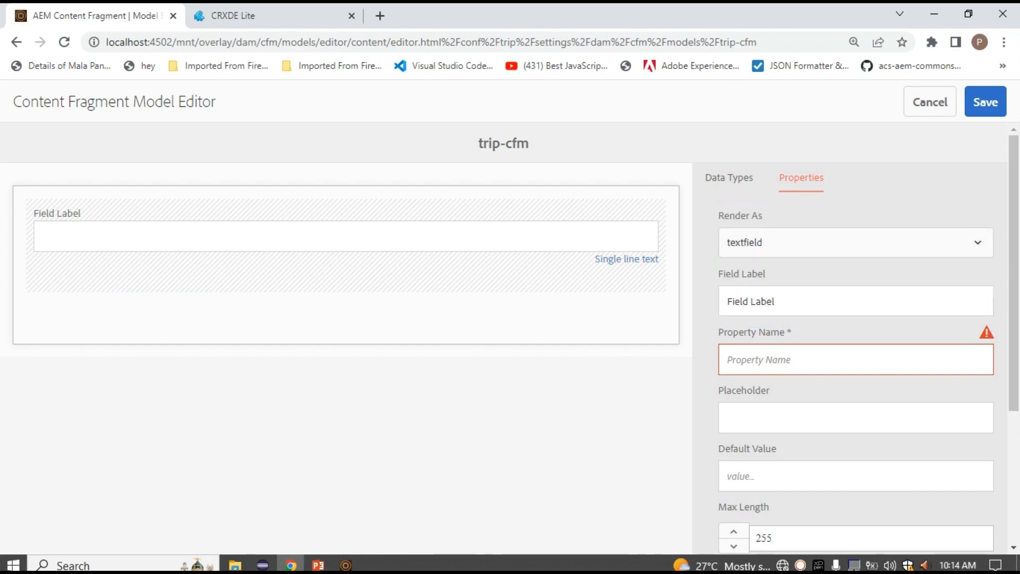
# - Label the single line text field FirstName and check the example content fragment model on the presentation slide
pyautogui.moveTo(777, 302); pyautogui.dragTo(725, 302)
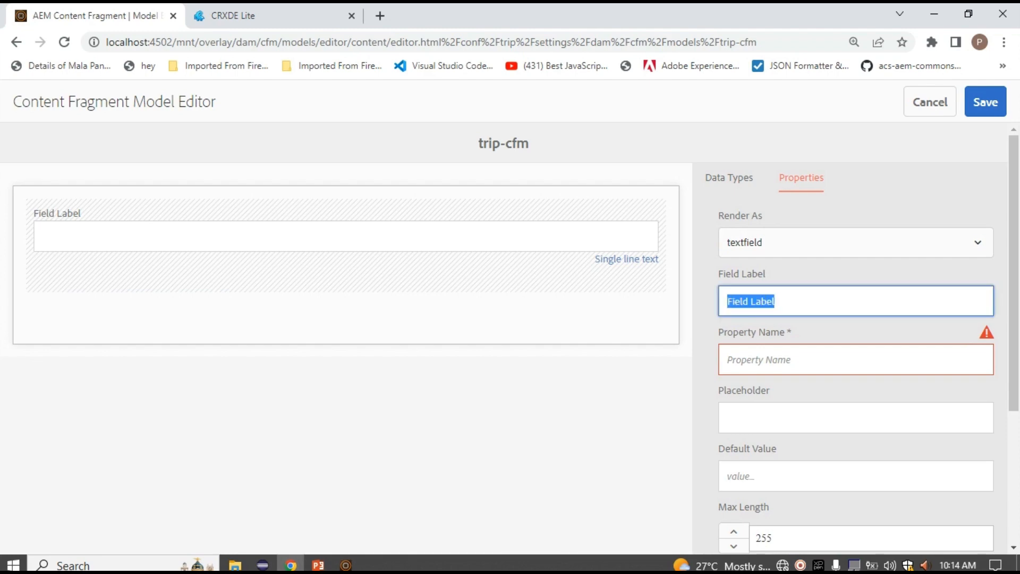
pyautogui.press('BackSpace')
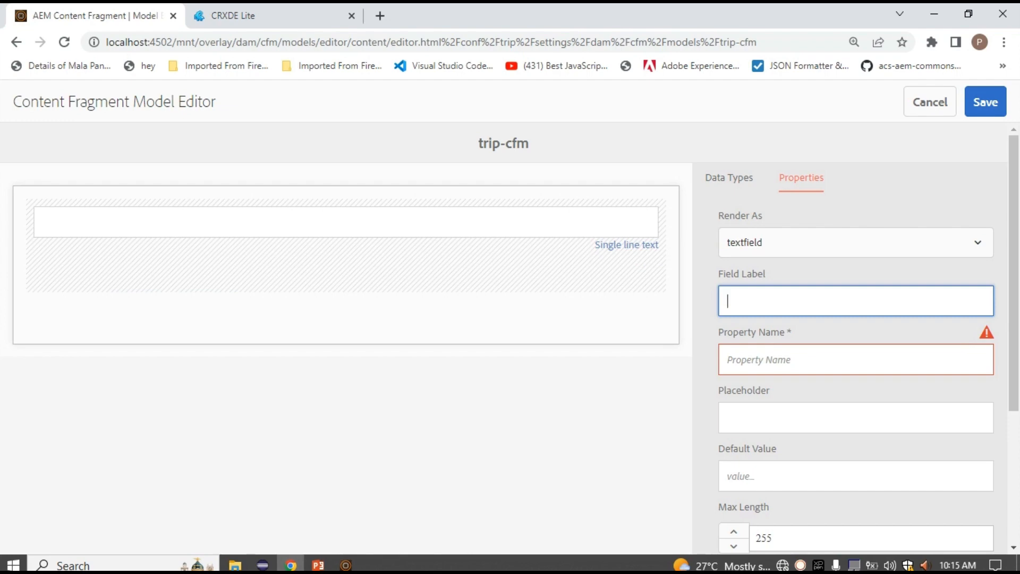
pyautogui.write('FirstName')
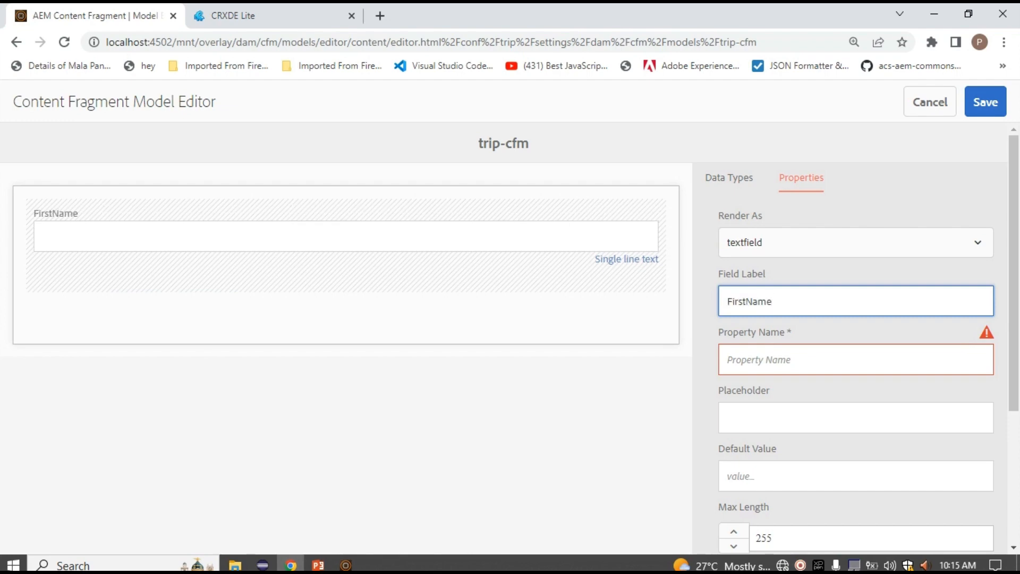
pyautogui.click(760, 359)
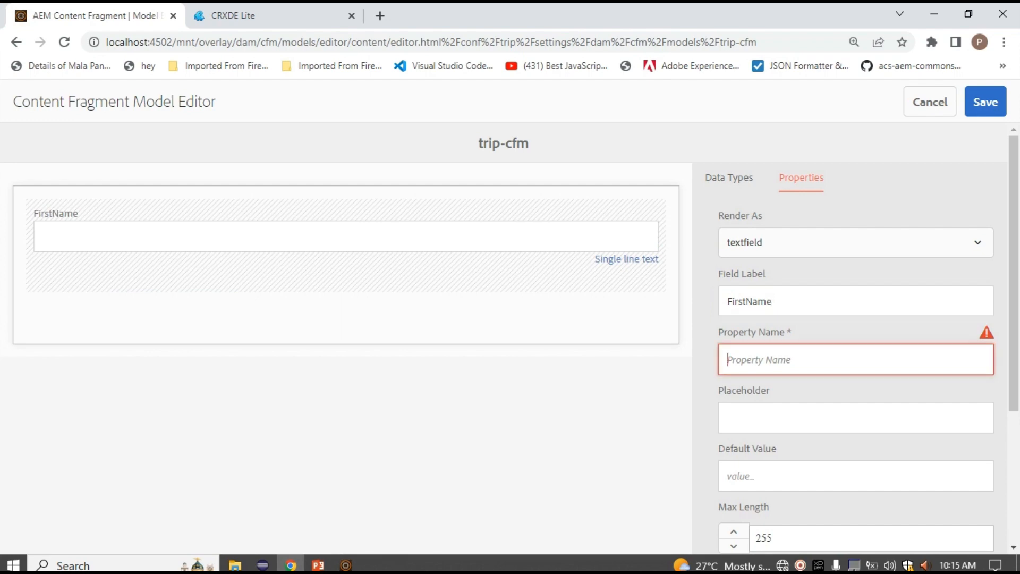
pyautogui.hotkey('alt', 'Tab')
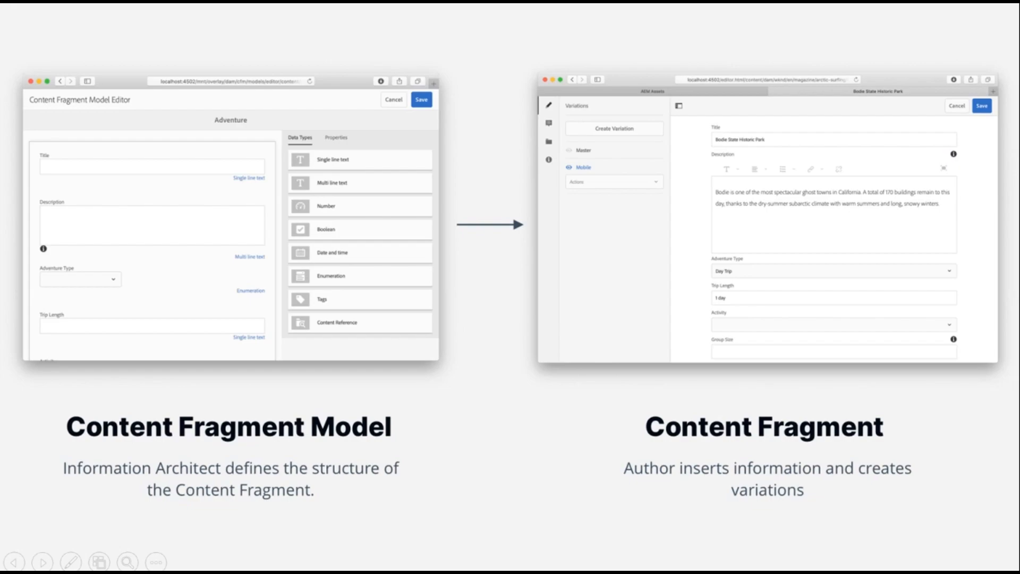
pyautogui.hotkey('alt', 'Tab')
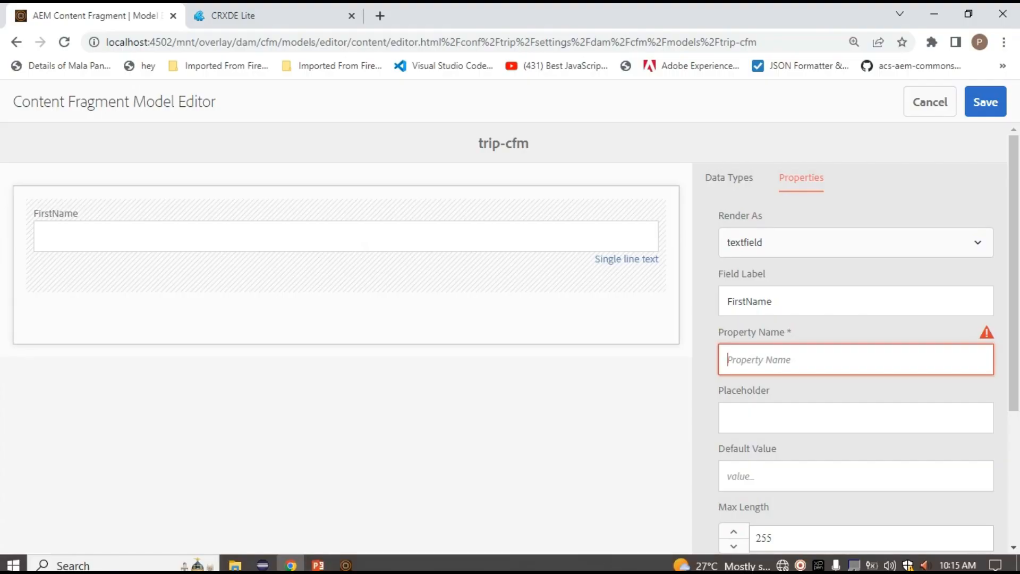
# - Set the single line text field's label to Title and its property name to title
pyautogui.moveTo(774, 301); pyautogui.dragTo(725, 302)
pyautogui.write('Ttip')
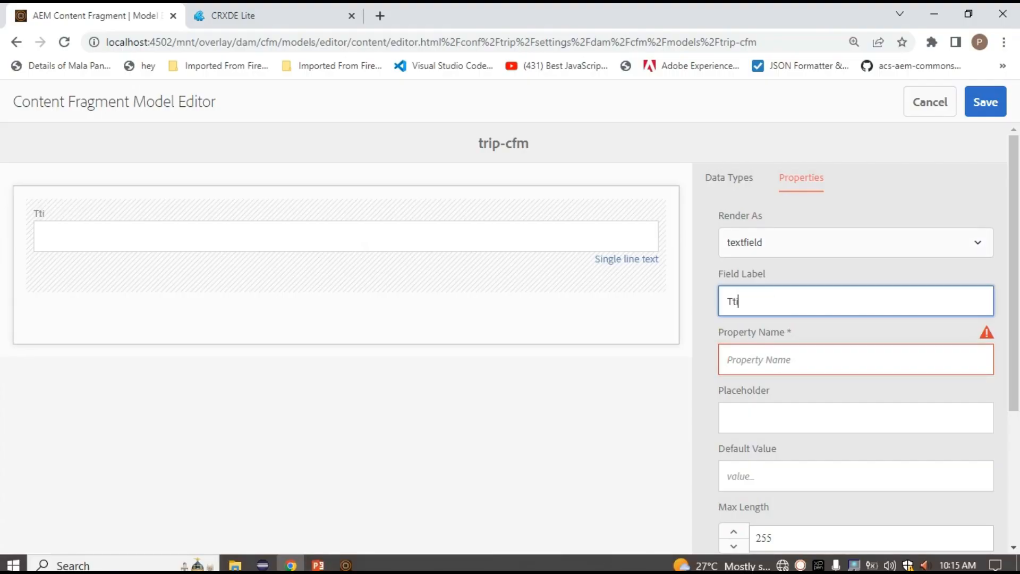
pyautogui.press('BackSpace')
pyautogui.press('BackSpace')
pyautogui.press('BackSpace')
pyautogui.write('itle')
pyautogui.click(759, 359)
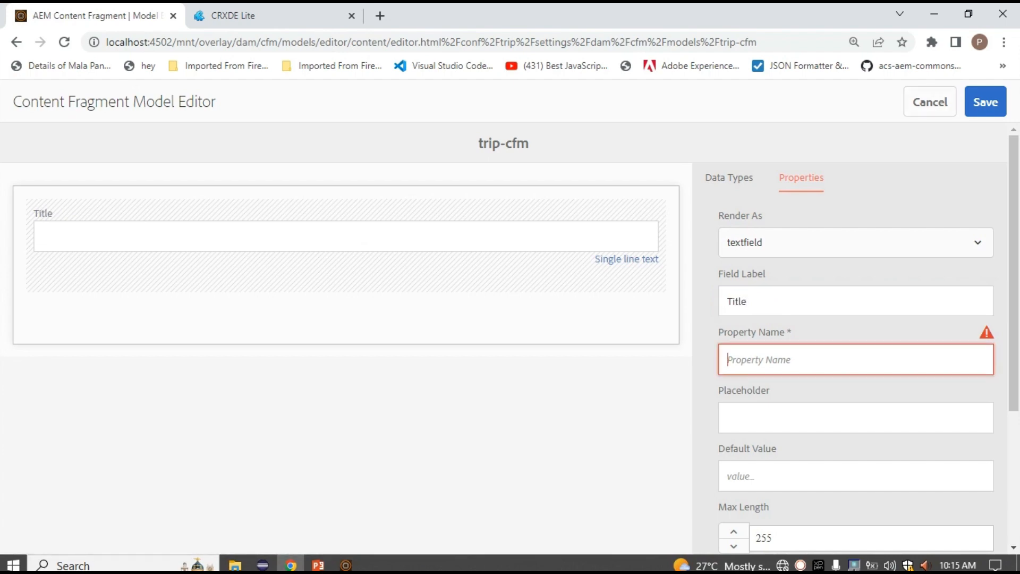
pyautogui.write('title')
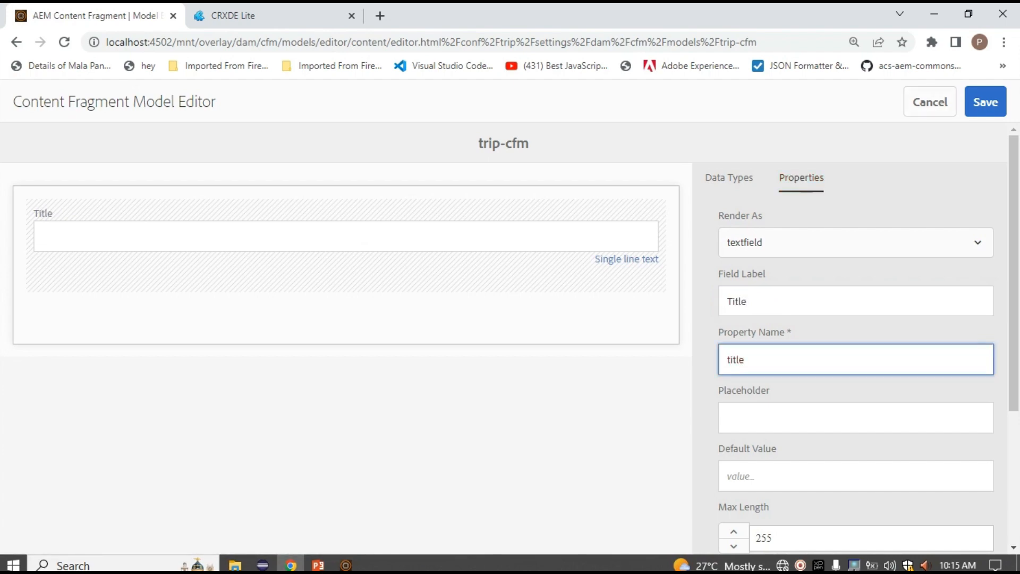
# - Try the sample placeholder text assdafsgrfadfsdf on the Title field and clear it again
pyautogui.moveTo(770, 391); pyautogui.dragTo(718, 391)
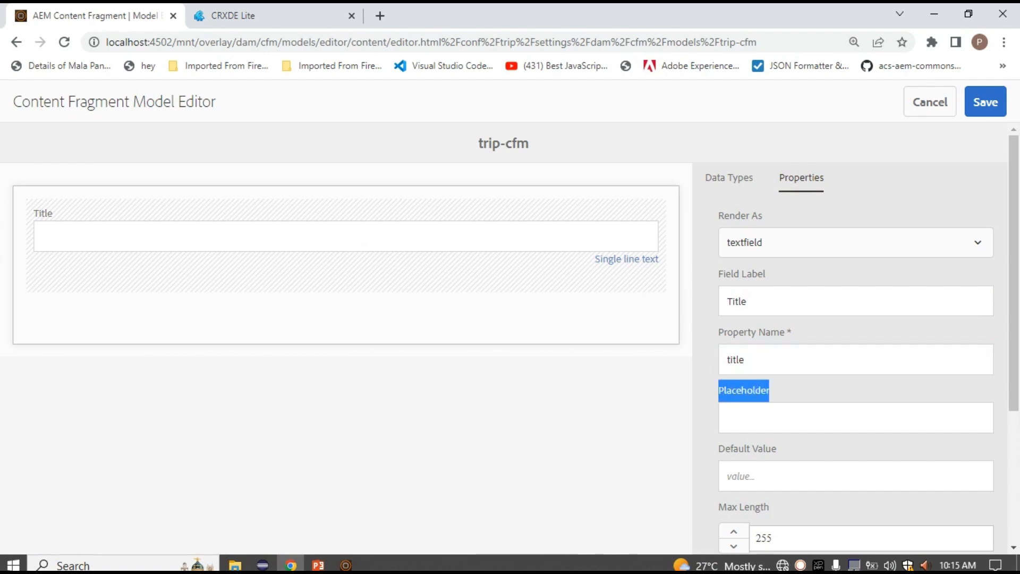
pyautogui.click(744, 418)
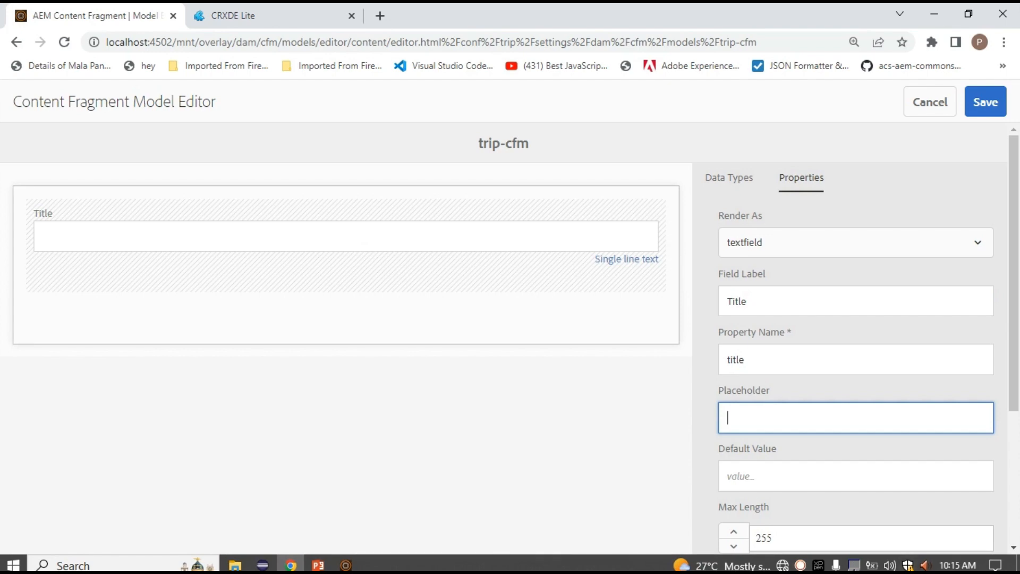
pyautogui.write('assdafsgrfadfsdf')
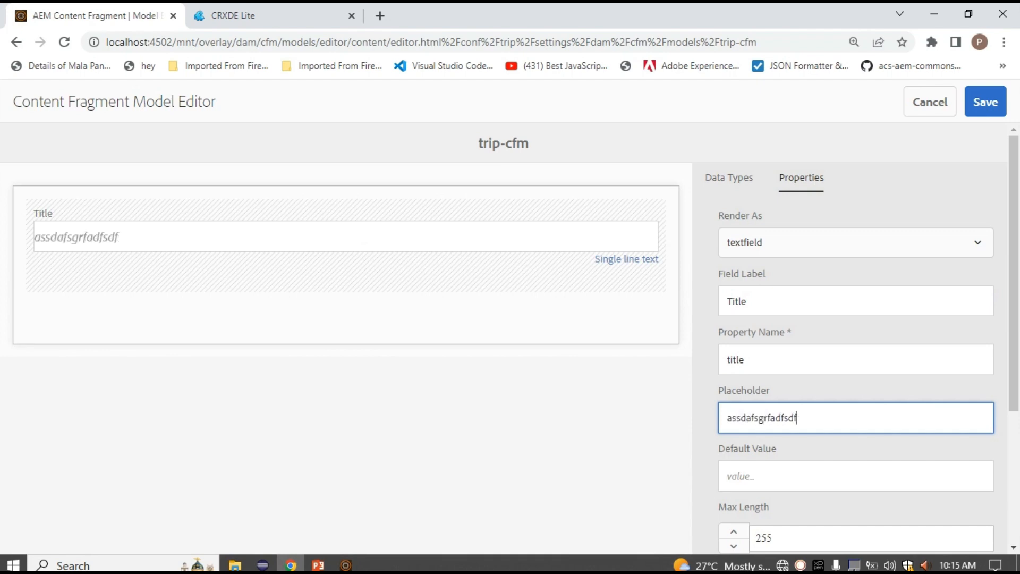
pyautogui.hotkey('ctrl', 'a')
pyautogui.press('BackSpace')
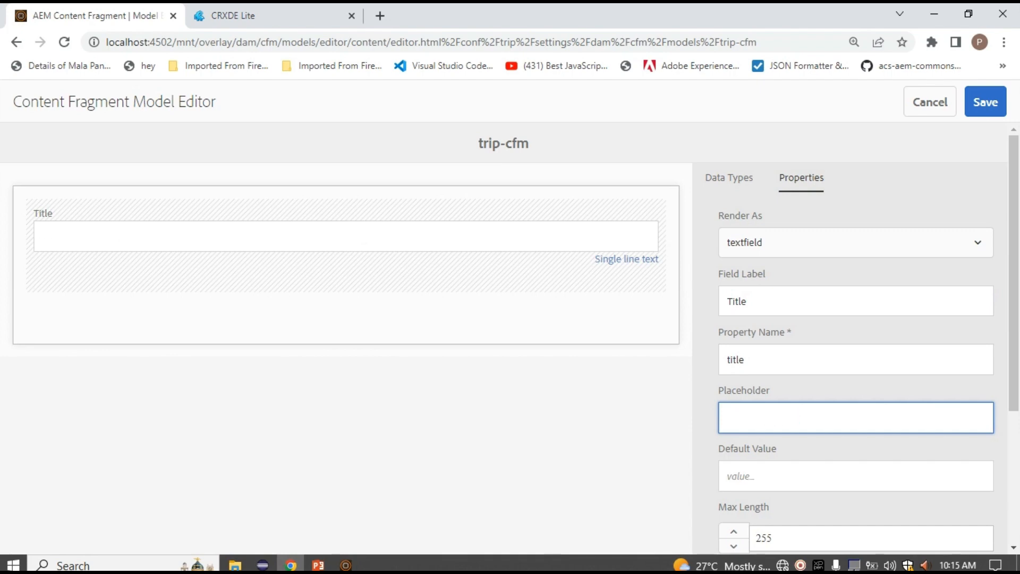
# - Examine the Default Value, Property Name and Max Length settings of the Title field
pyautogui.moveTo(777, 448); pyautogui.dragTo(718, 448)
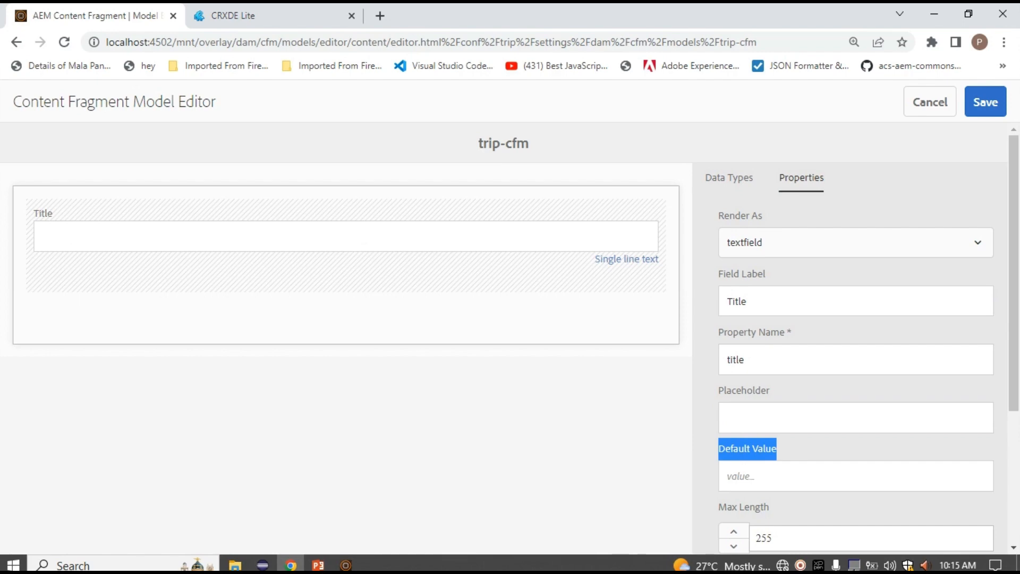
pyautogui.click(855, 476)
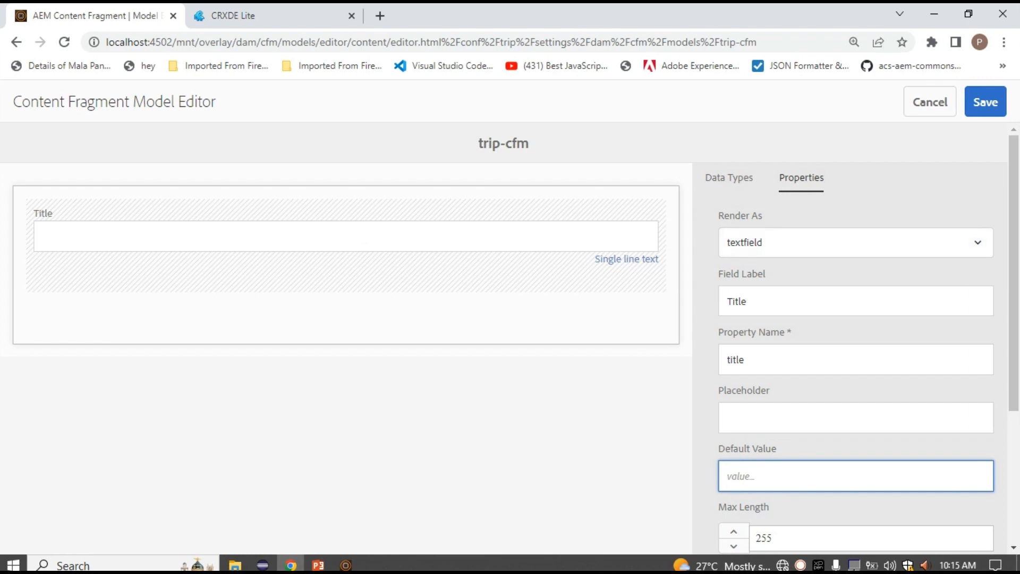
pyautogui.doubleClick(736, 359)
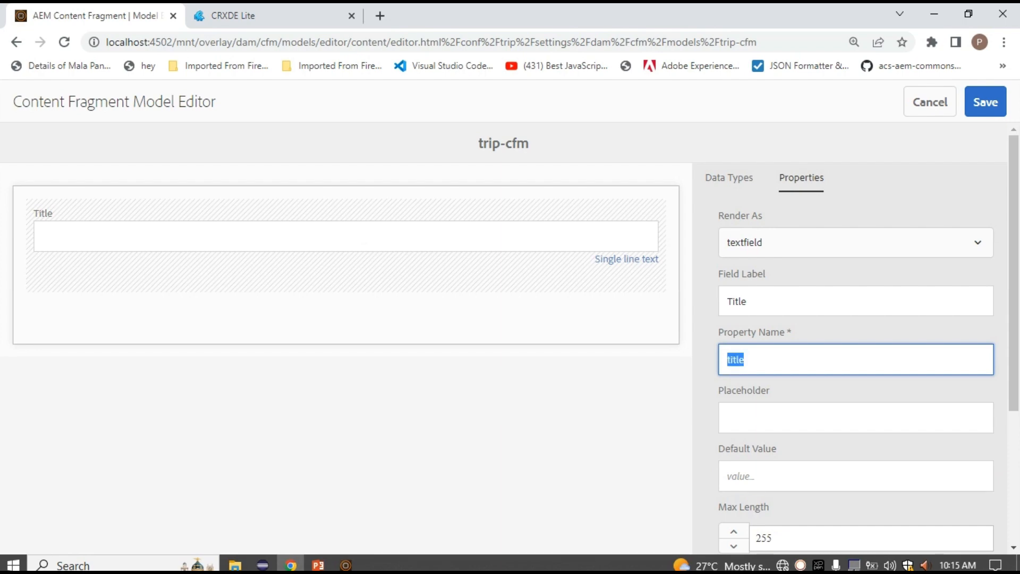
pyautogui.scroll(-4, 510, 340)
pyautogui.moveTo(770, 303); pyautogui.dragTo(718, 303)
pyautogui.scroll(3, 717, 303)
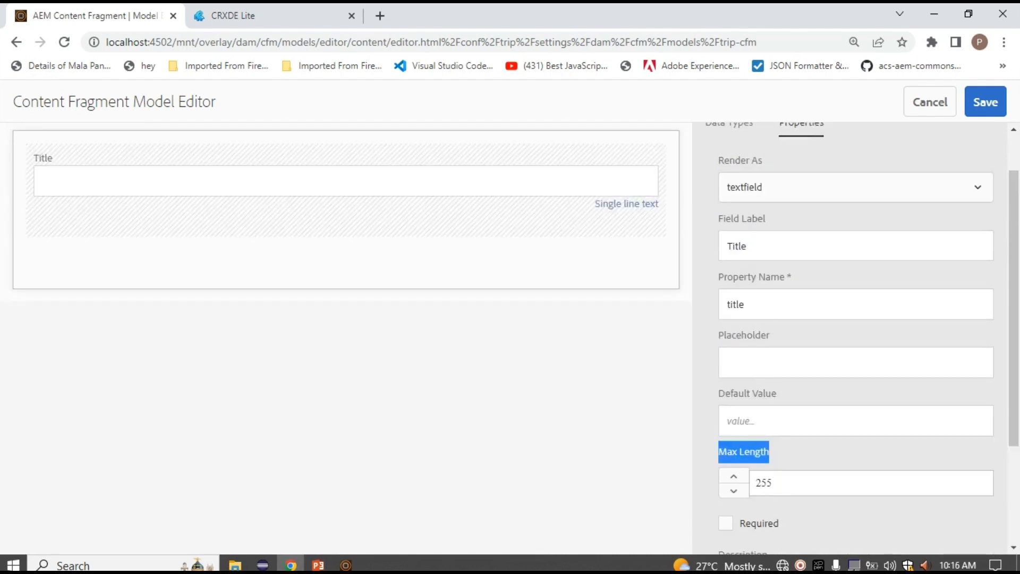
# - Try stepping the Title field's maximum length up, return it to 255, and look over the remaining properties
pyautogui.moveTo(774, 483); pyautogui.dragTo(754, 483)
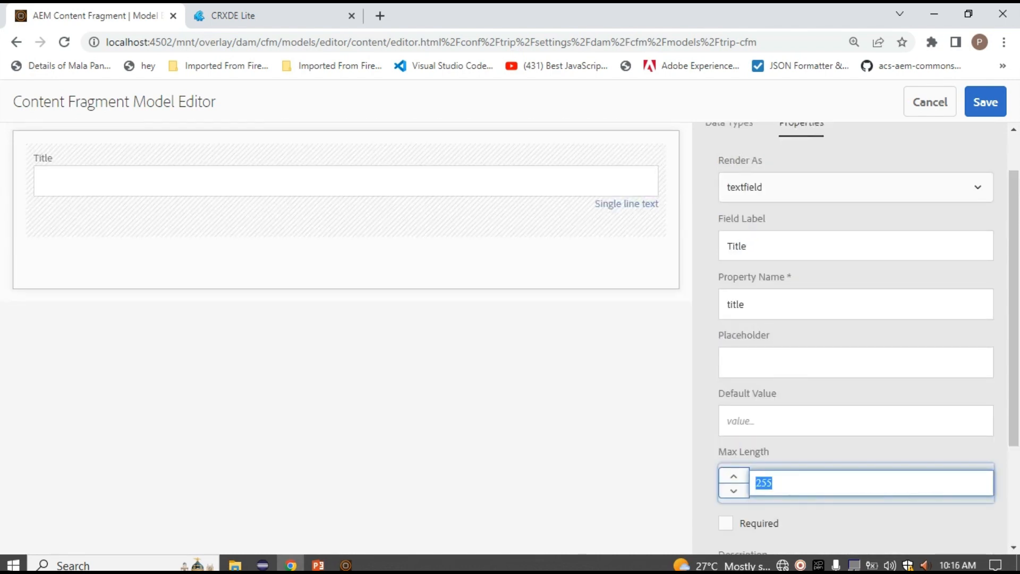
pyautogui.click(733, 475)
pyautogui.click(733, 475)
pyautogui.click(733, 476)
pyautogui.press('Down')
pyautogui.press('Down')
pyautogui.press('Down')
pyautogui.scroll(-3, 855, 318)
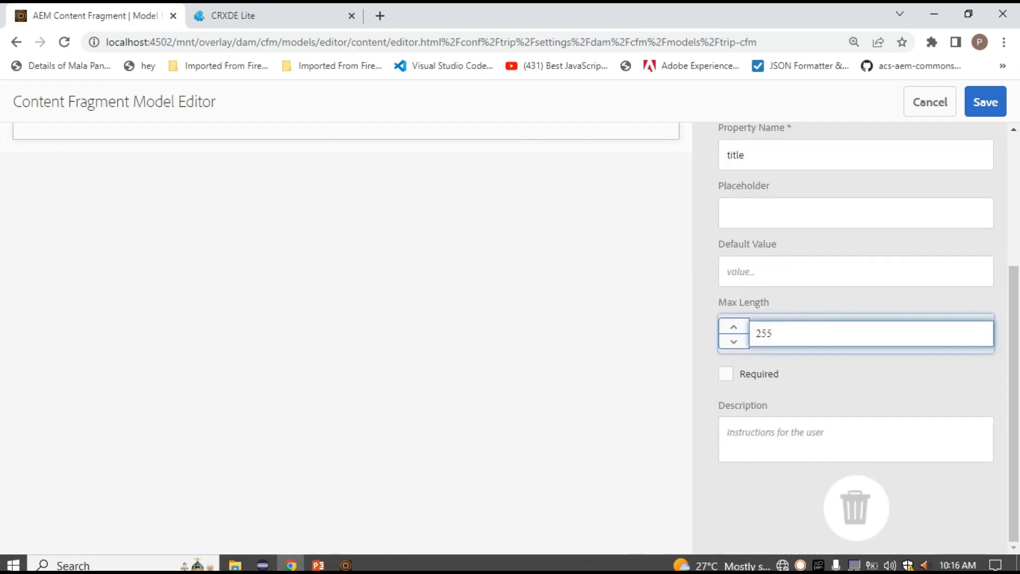
pyautogui.scroll(4, 510, 340)
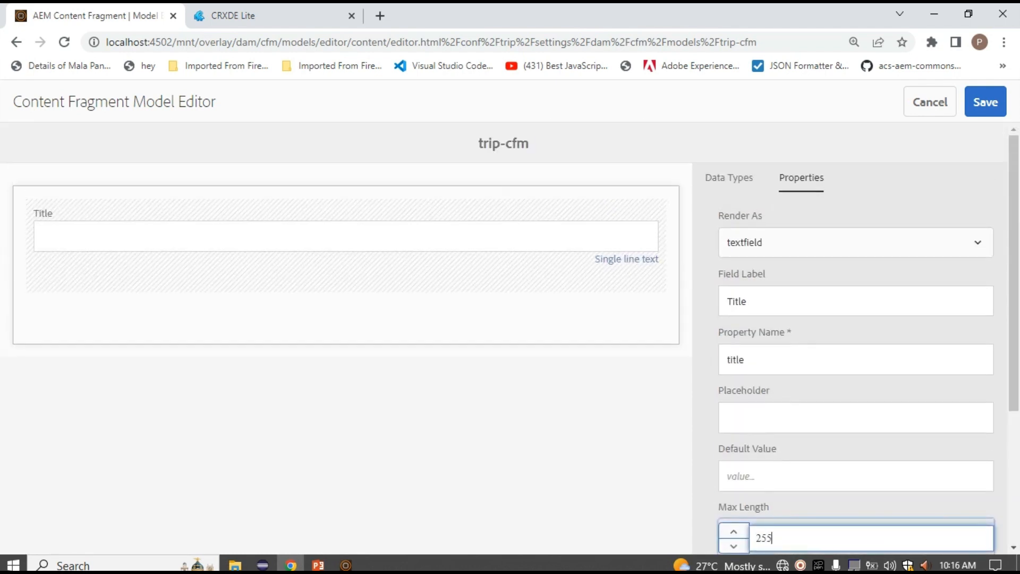
pyautogui.scroll(-3, 510, 338)
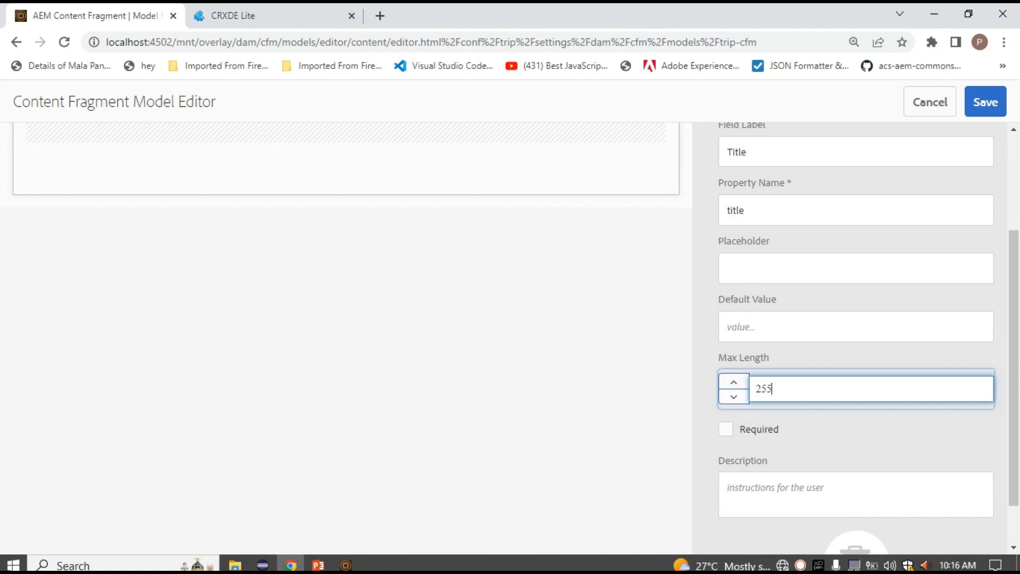
pyautogui.scroll(3, 510, 338)
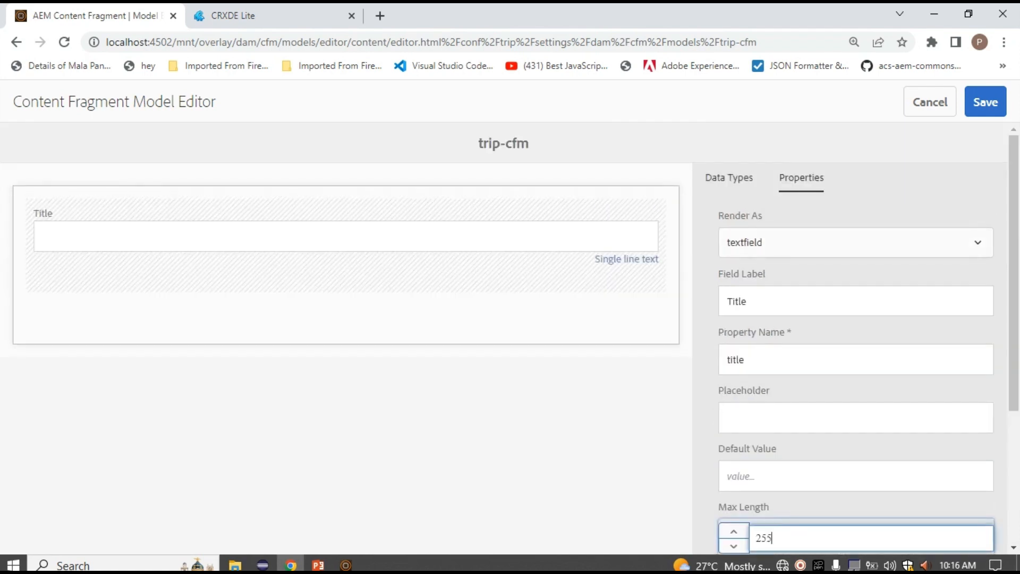
# - Add a Multi line text field below Title with the label Description and the property name description
pyautogui.click(729, 178)
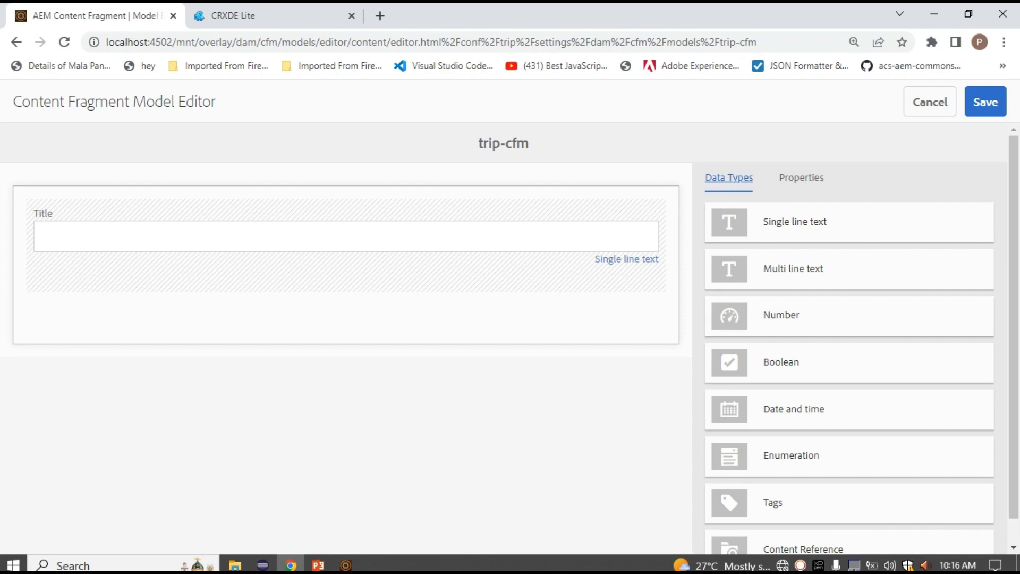
pyautogui.moveTo(794, 268); pyautogui.dragTo(130, 297)
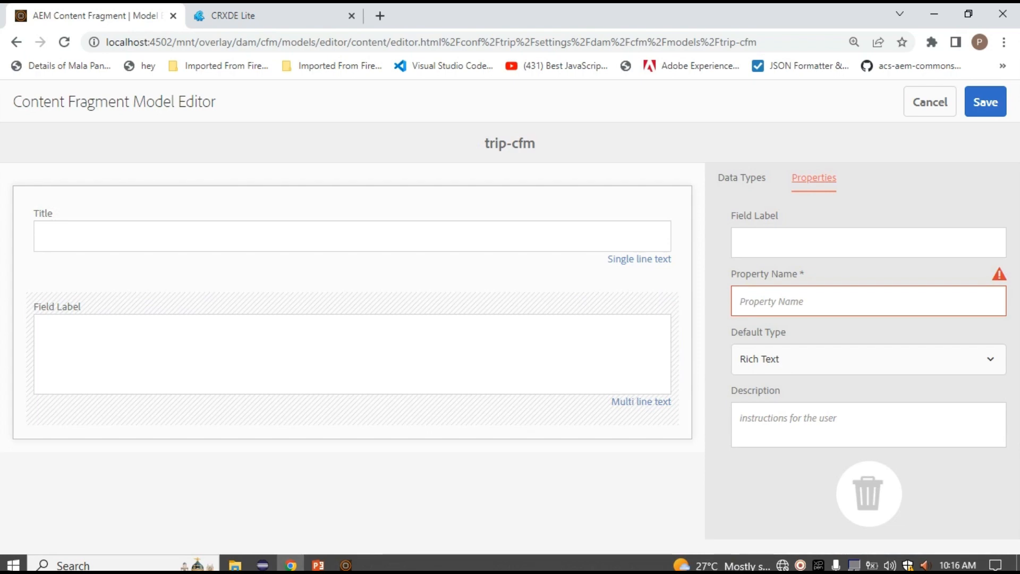
pyautogui.click(818, 243)
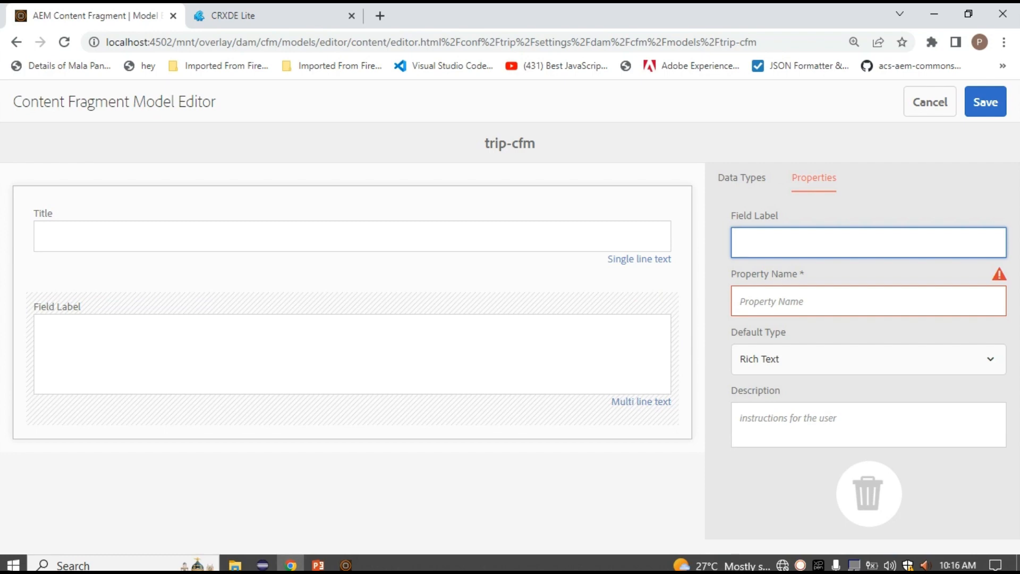
pyautogui.write('Description')
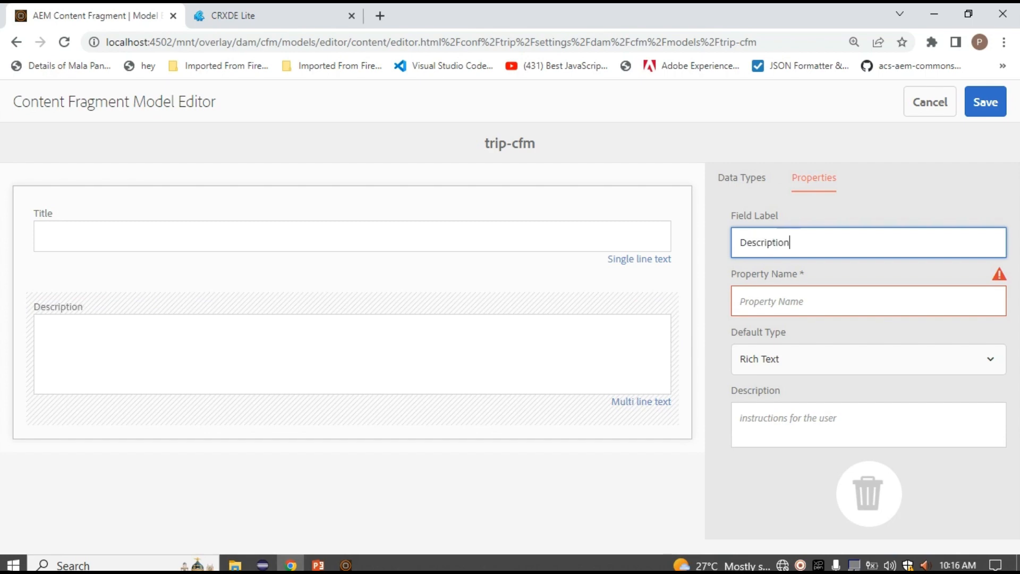
pyautogui.press('Tab')
pyautogui.write('description')
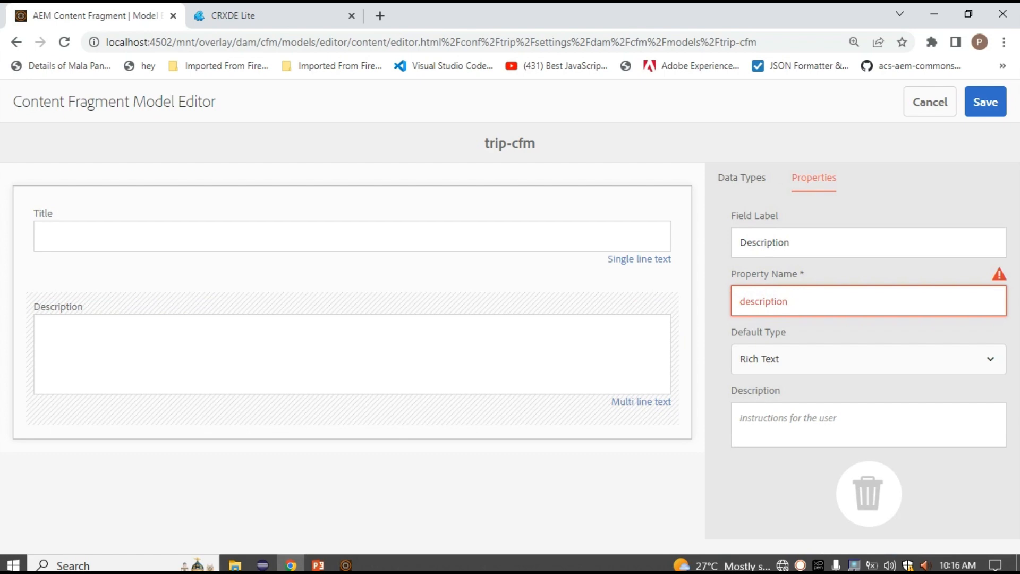
# - Review the Default Type choices for the Description field
pyautogui.click(869, 360)
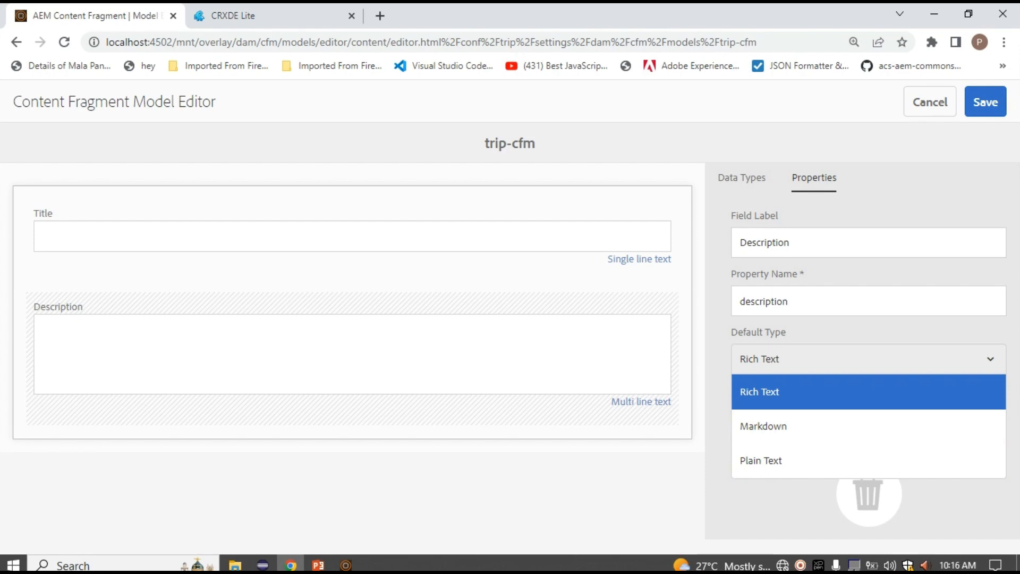
pyautogui.press('Escape')
pyautogui.click(868, 424)
# - Add a Single line text field below Description and set it to render as multifield
pyautogui.click(741, 177)
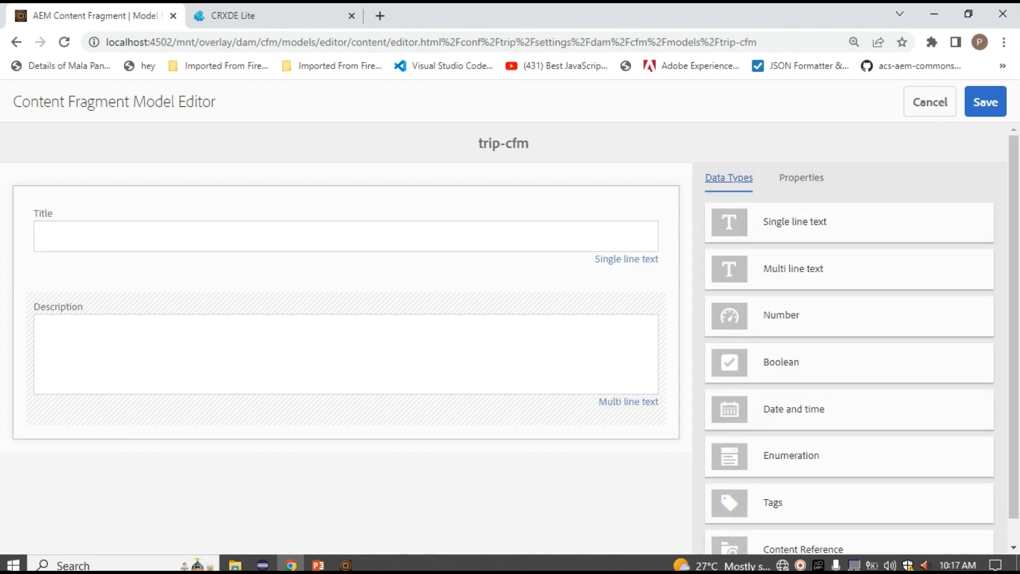
pyautogui.moveTo(795, 221); pyautogui.dragTo(158, 443)
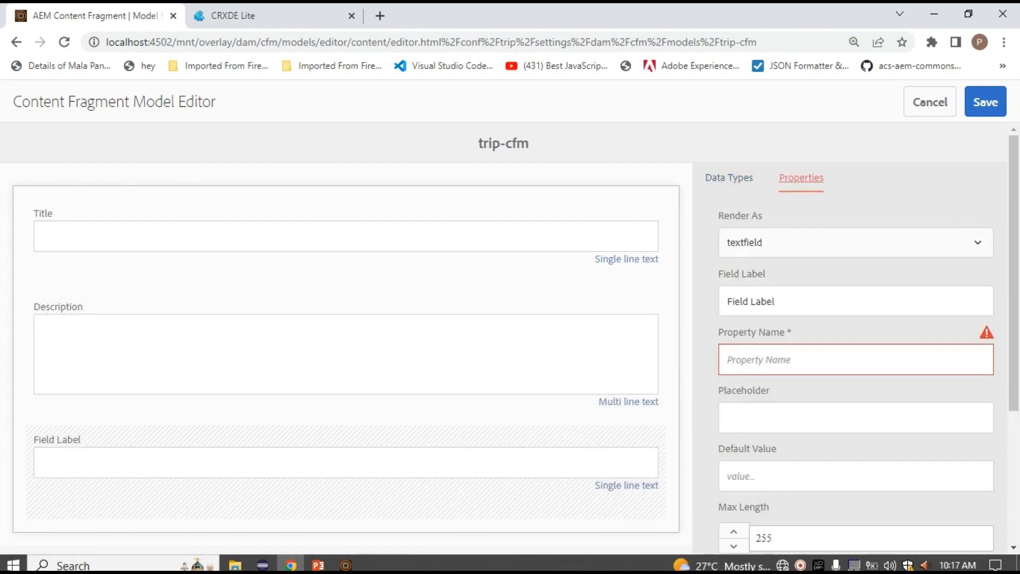
pyautogui.click(855, 243)
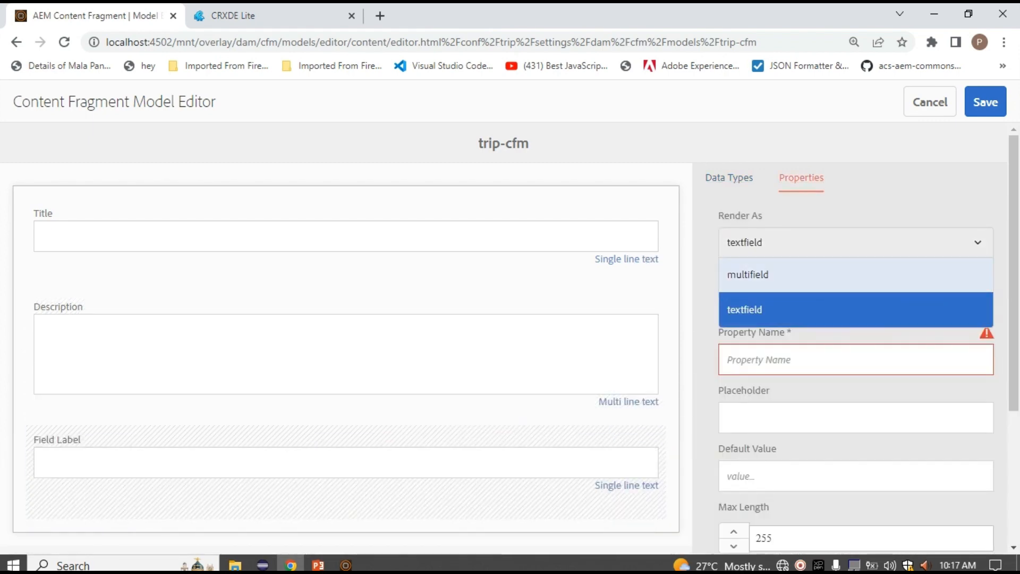
pyautogui.click(855, 275)
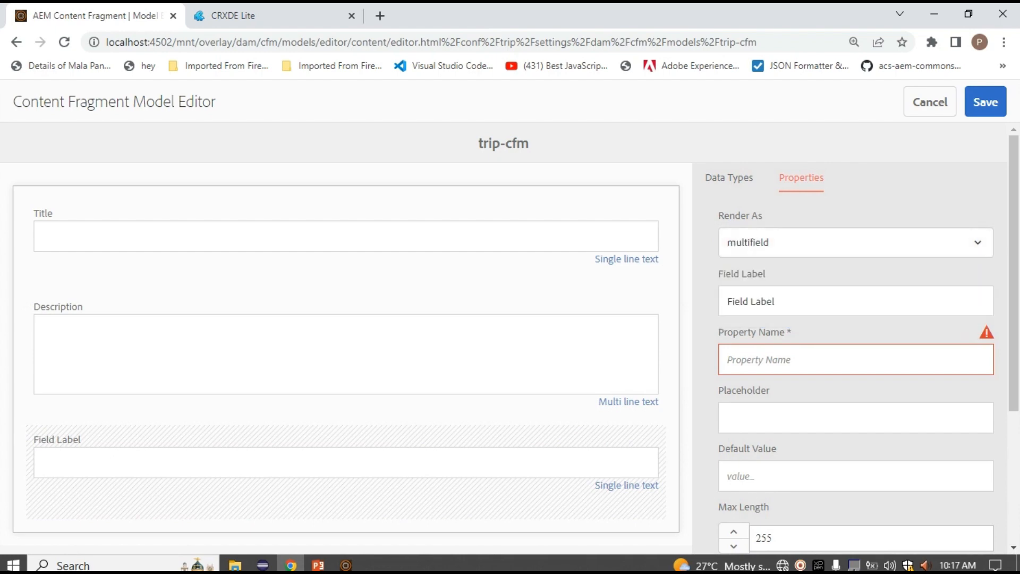
# - Set the label of the new multifield text field below Description to Group Name
pyautogui.scroll(-3, 510, 335)
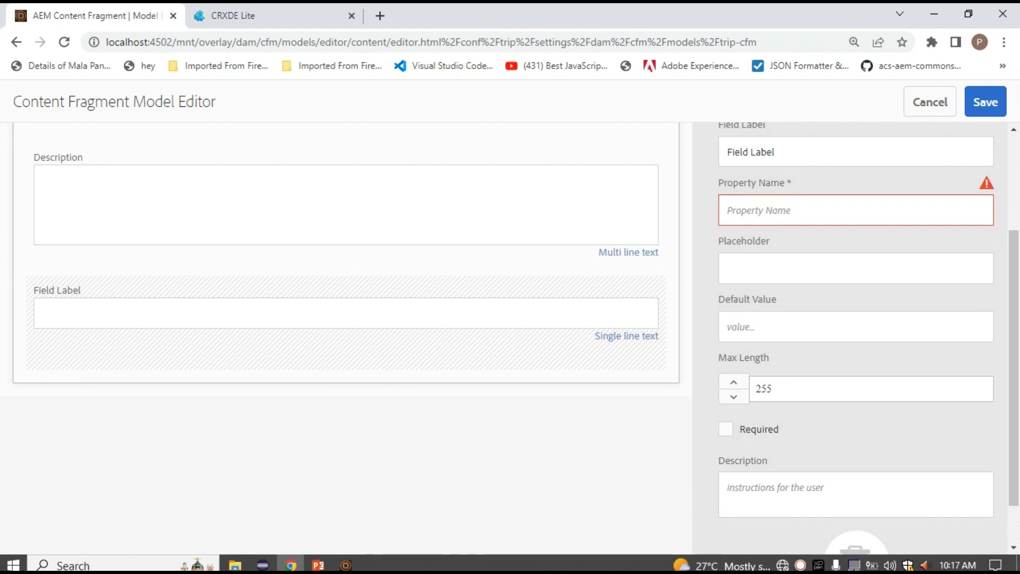
pyautogui.click(855, 210)
pyautogui.scroll(3, 856, 210)
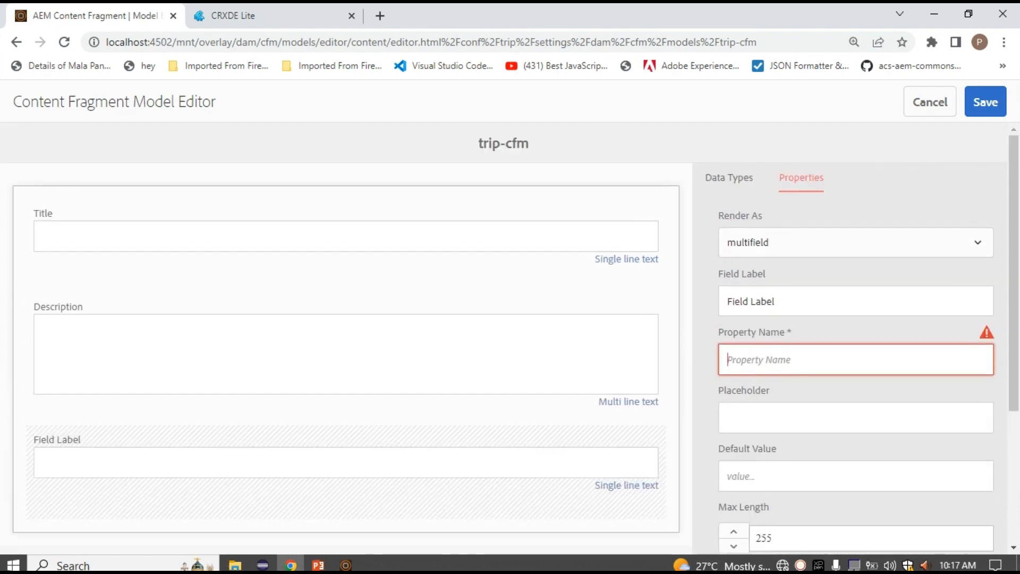
pyautogui.hotkey('shift', 'Tab')
pyautogui.press('BackSpace')
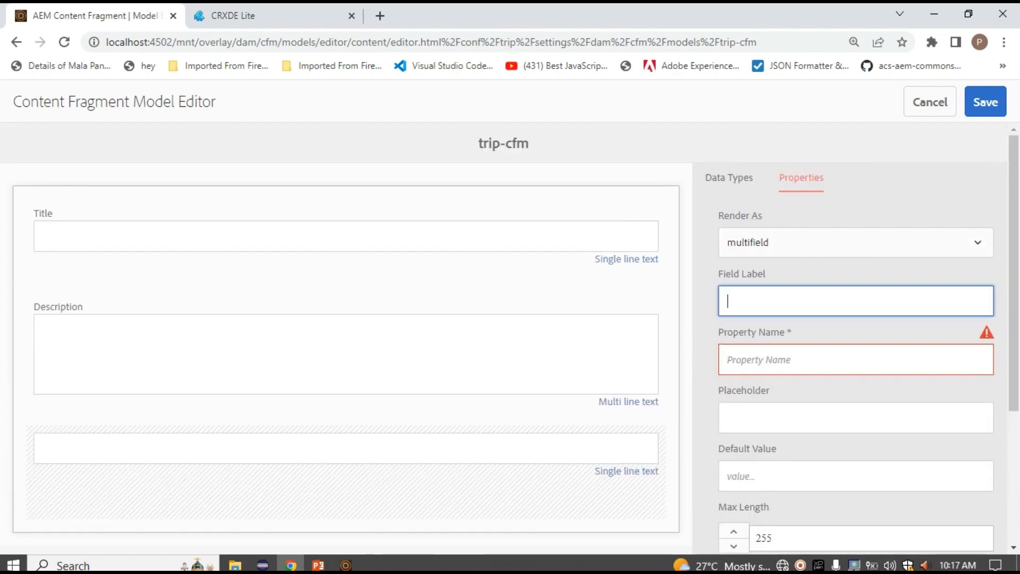
pyautogui.write('Trim')
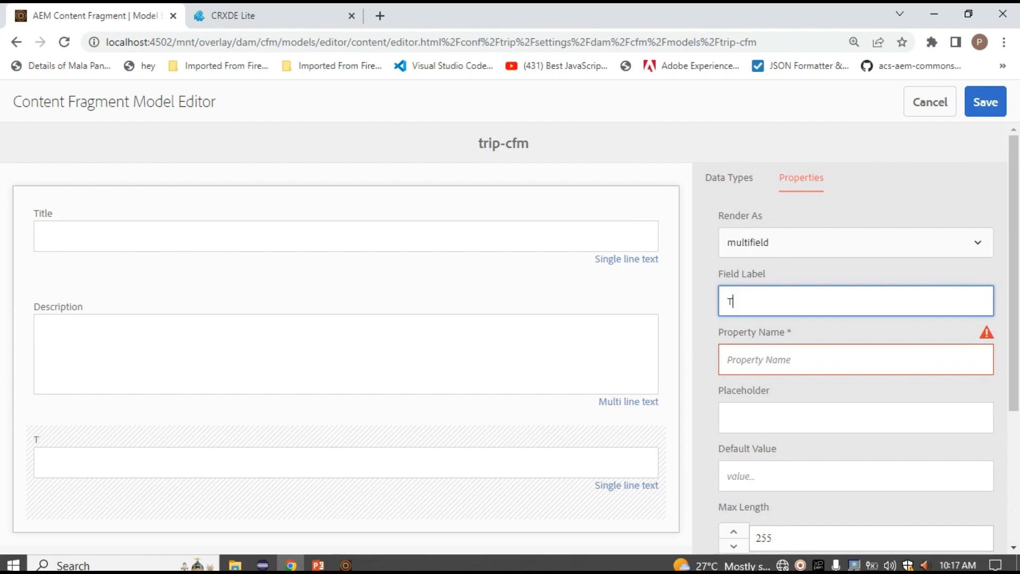
pyautogui.press('BackSpace')
pyautogui.press('BackSpace')
pyautogui.write('ip S')
pyautogui.press('BackSpace')
pyautogui.press('BackSpace')
pyautogui.press('BackSpace')
pyautogui.press('BackSpace')
pyautogui.press('BackSpace')
pyautogui.press('BackSpace')
pyautogui.write('Group Name')
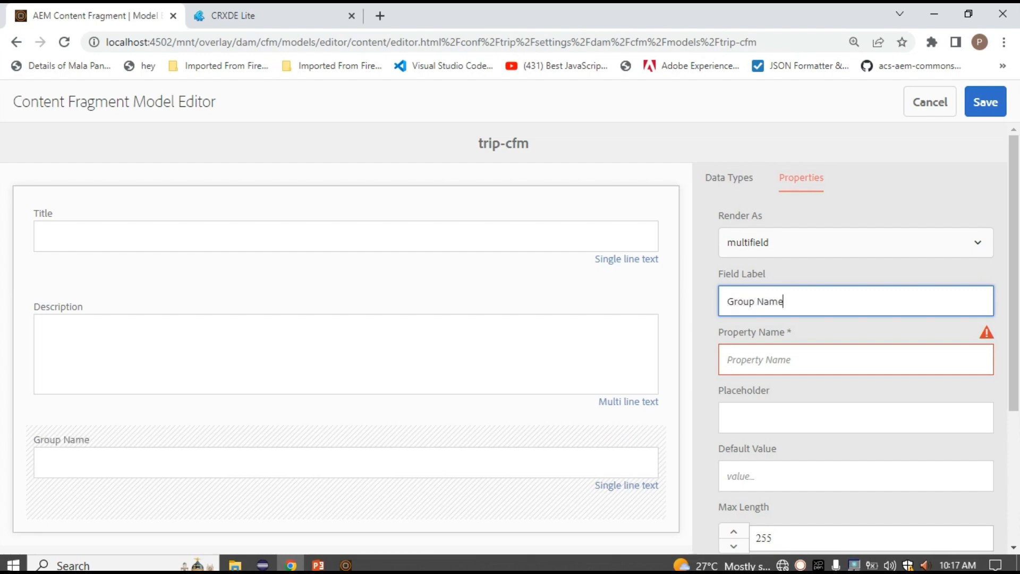
# - Set the Group Name field's property name to groupName
pyautogui.click(728, 359)
pyautogui.write('groupNME')
pyautogui.press('BackSpace')
pyautogui.press('BackSpace')
pyautogui.press('BackSpace')
pyautogui.write('Name')
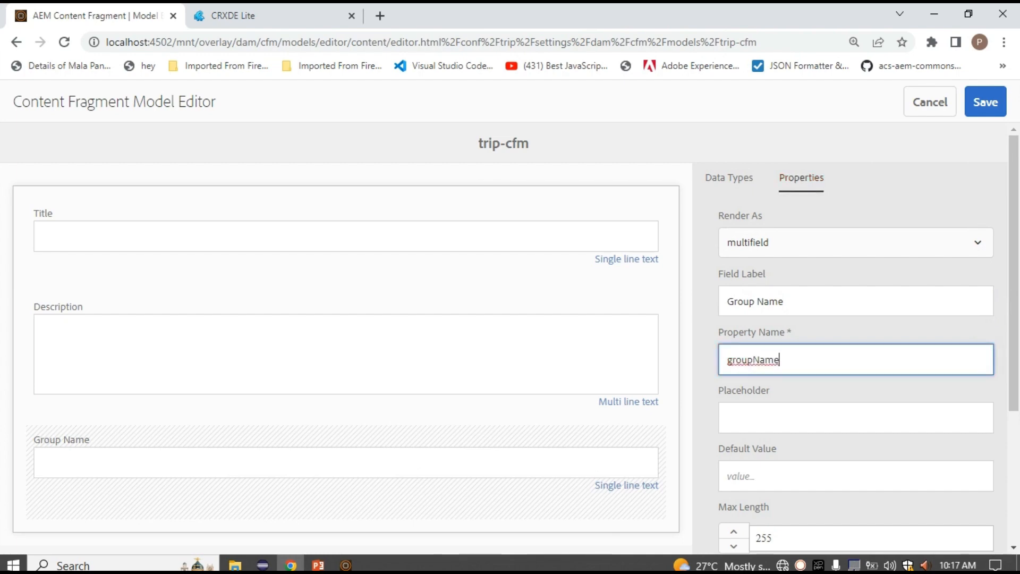
pyautogui.scroll(-2, 850, 340)
pyautogui.scroll(2, 850, 340)
# - Add a Number field below Group Name and keep it rendered as numberfield
pyautogui.click(729, 178)
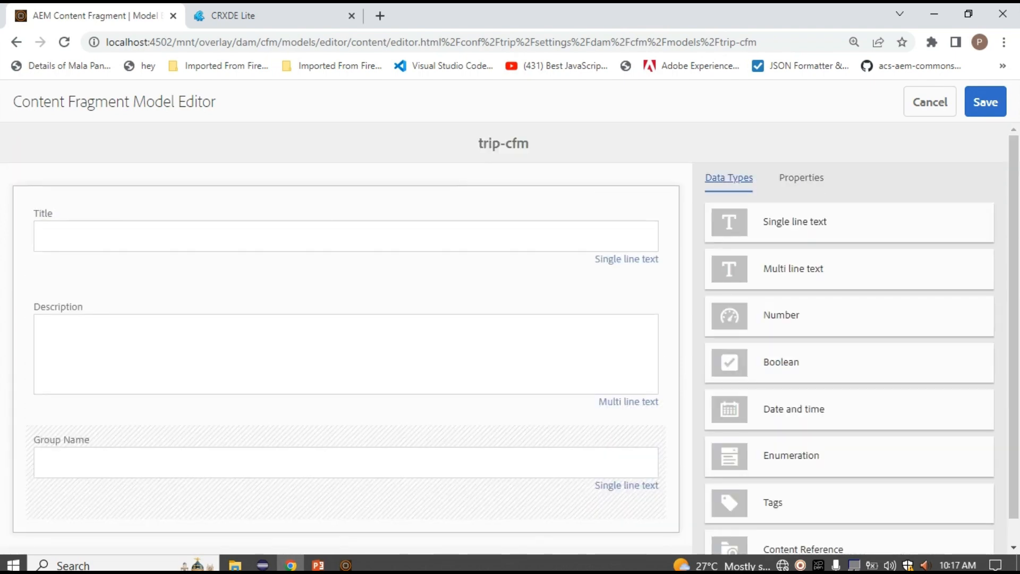
pyautogui.scroll(-1, 510, 340)
pyautogui.moveTo(781, 288); pyautogui.dragTo(138, 522)
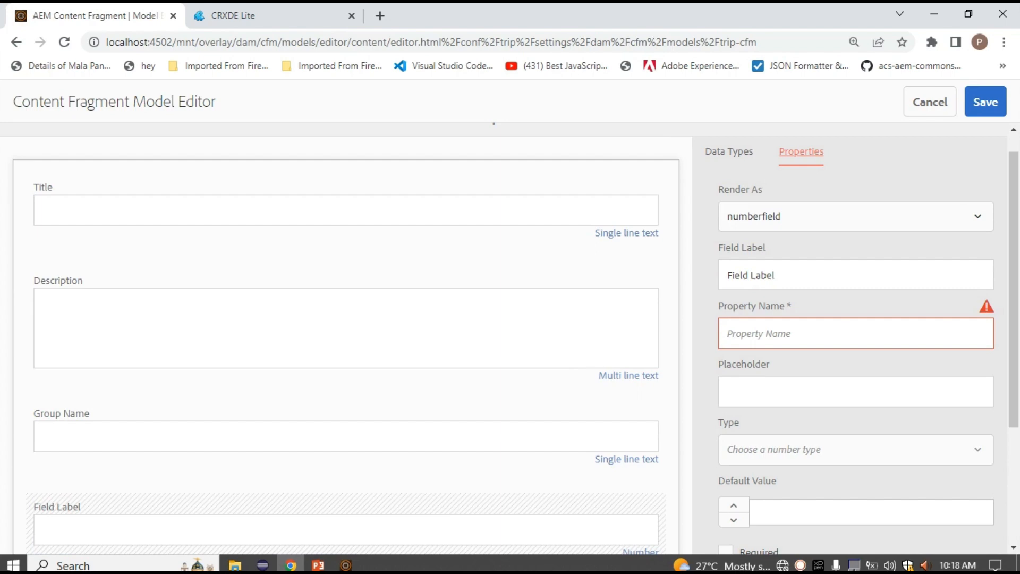
pyautogui.press('Tab')
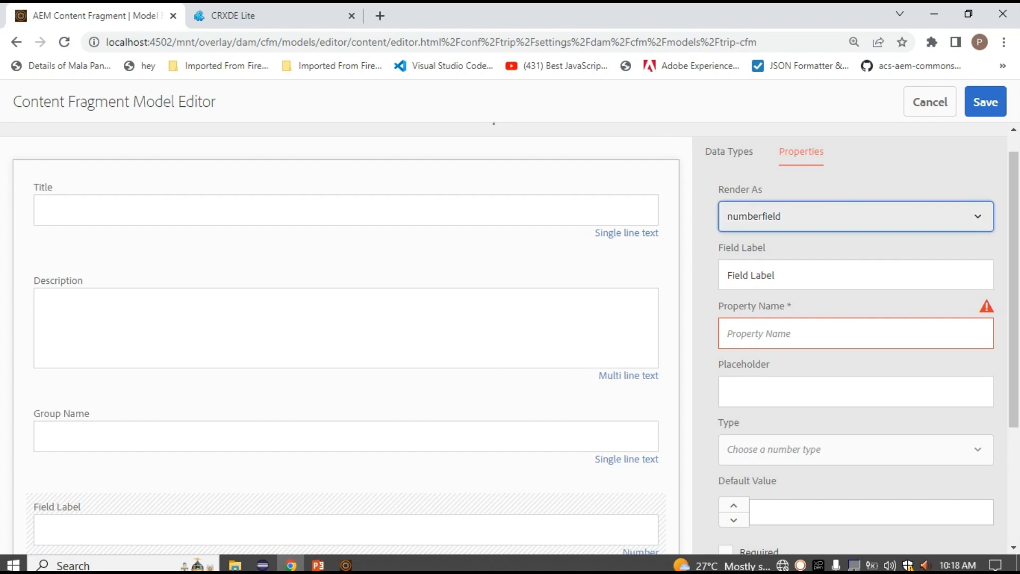
pyautogui.press('space')
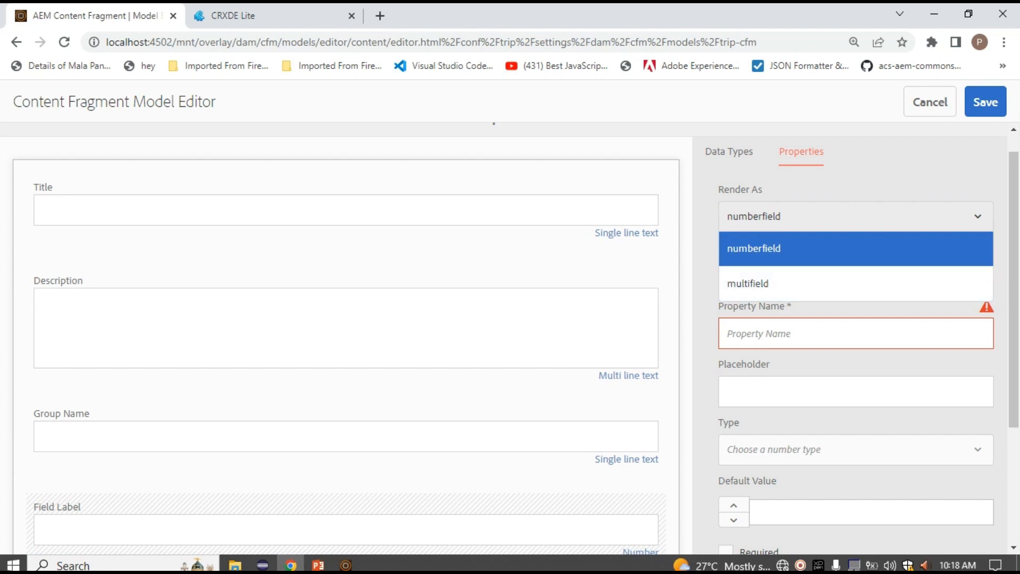
pyautogui.press('Return')
pyautogui.press('Tab')
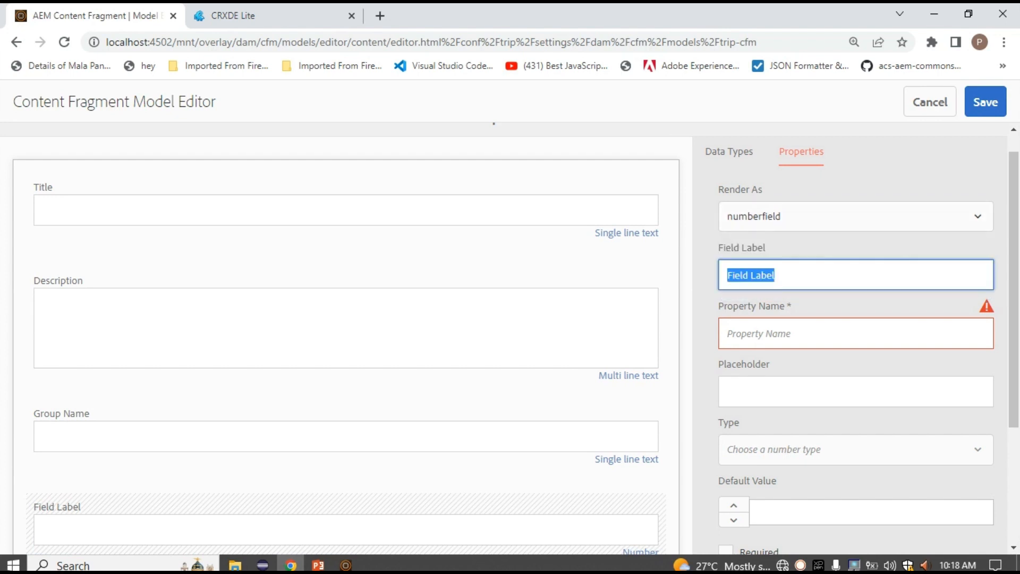
# - Label the new Number field Phone No
pyautogui.press('BackSpace')
pyautogui.write('PHone')
pyautogui.press('BackSpace')
pyautogui.press('BackSpace')
pyautogui.press('BackSpace')
pyautogui.press('BackSpace')
pyautogui.write('hon')
pyautogui.press('BackSpace')
pyautogui.press('BackSpace')
pyautogui.write('ne No.')
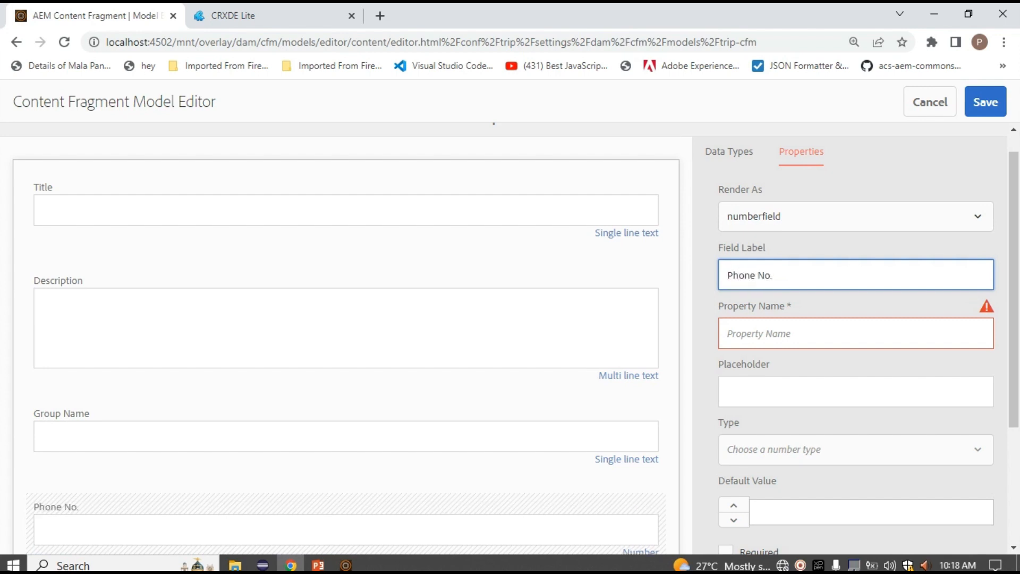
# - Set the Phone No. field's property name to phoneNum
pyautogui.click(759, 333)
pyautogui.write('phoneNum')
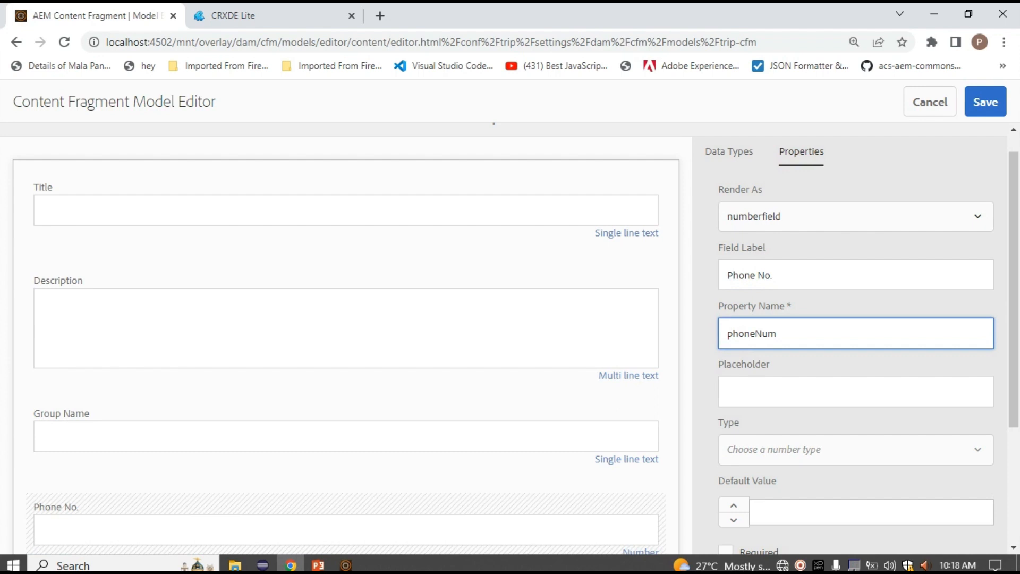
pyautogui.write('.')
pyautogui.press('BackSpace')
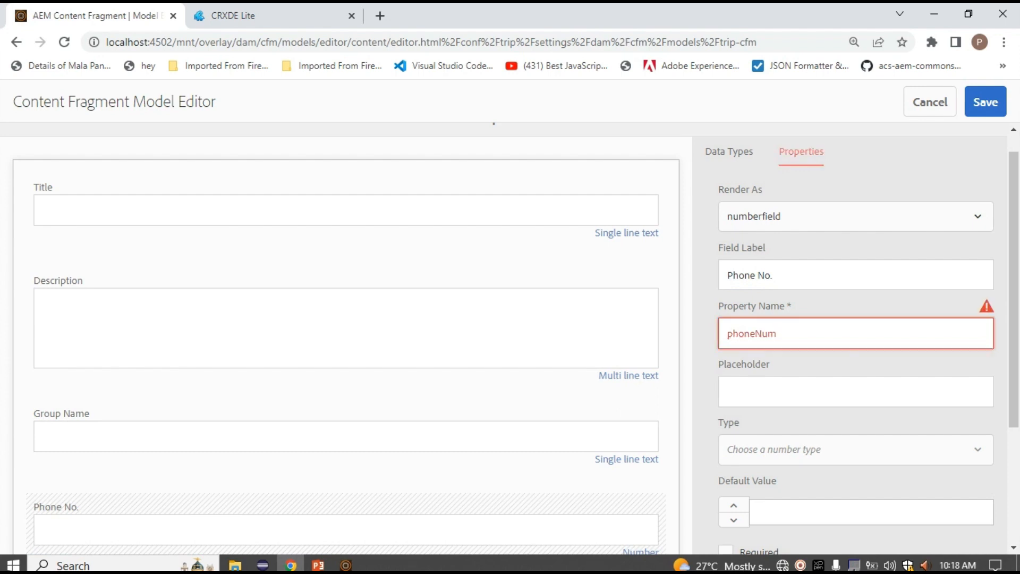
# - Review the Phone No. field's remaining properties and its number Type choices without selecting one
pyautogui.scroll(-3, 510, 338)
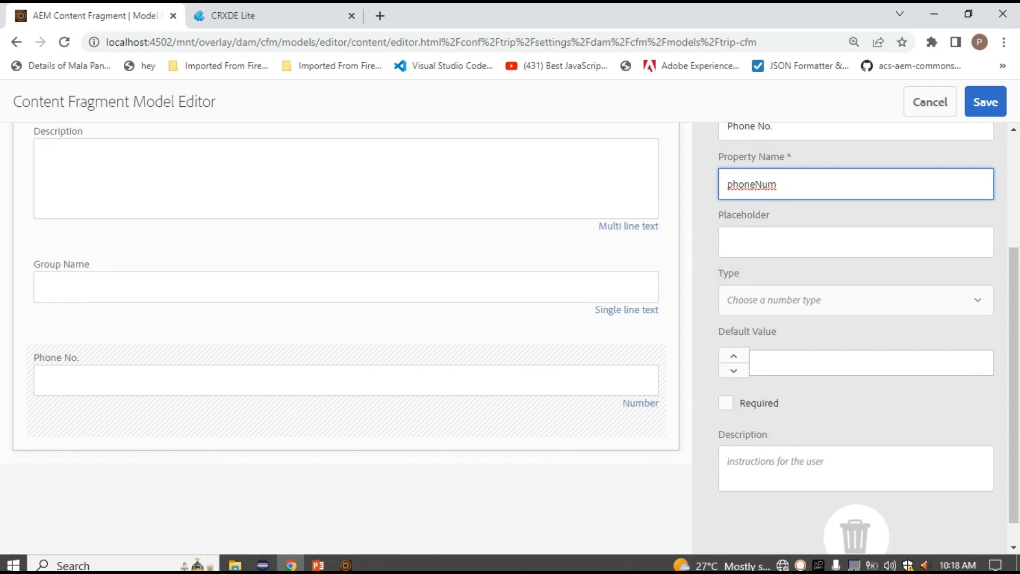
pyautogui.scroll(3, 510, 337)
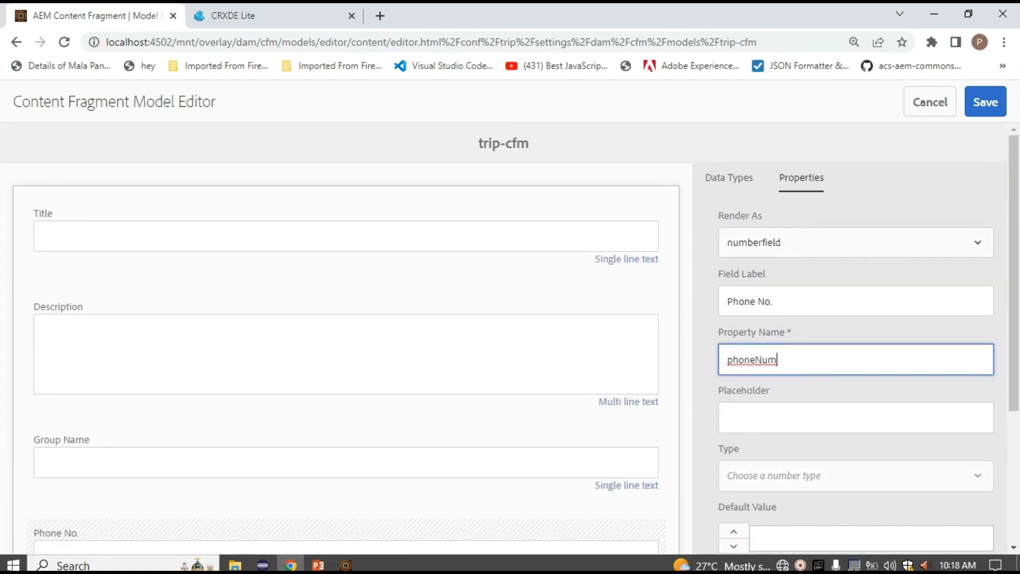
pyautogui.scroll(-3, 510, 338)
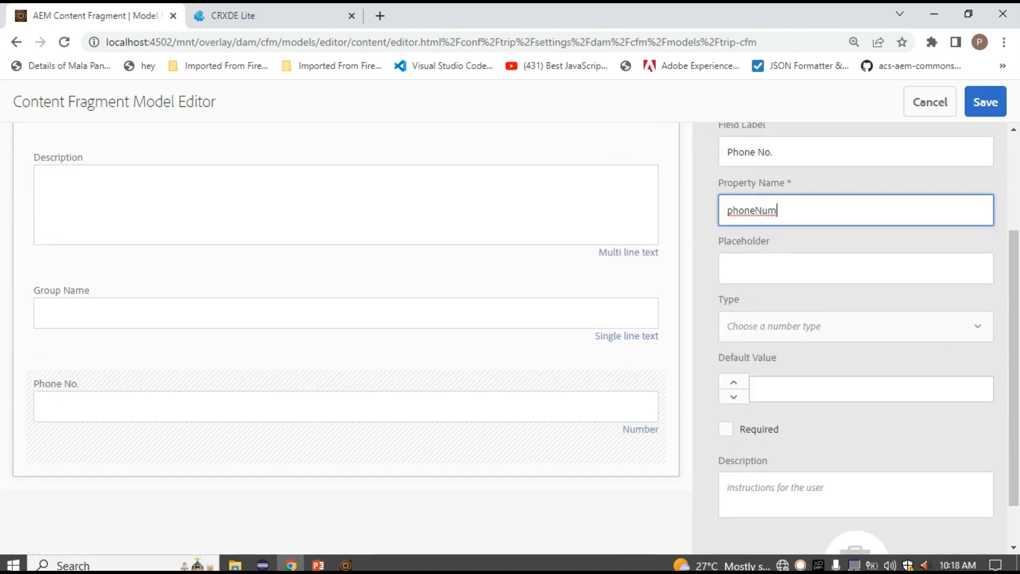
pyautogui.click(850, 326)
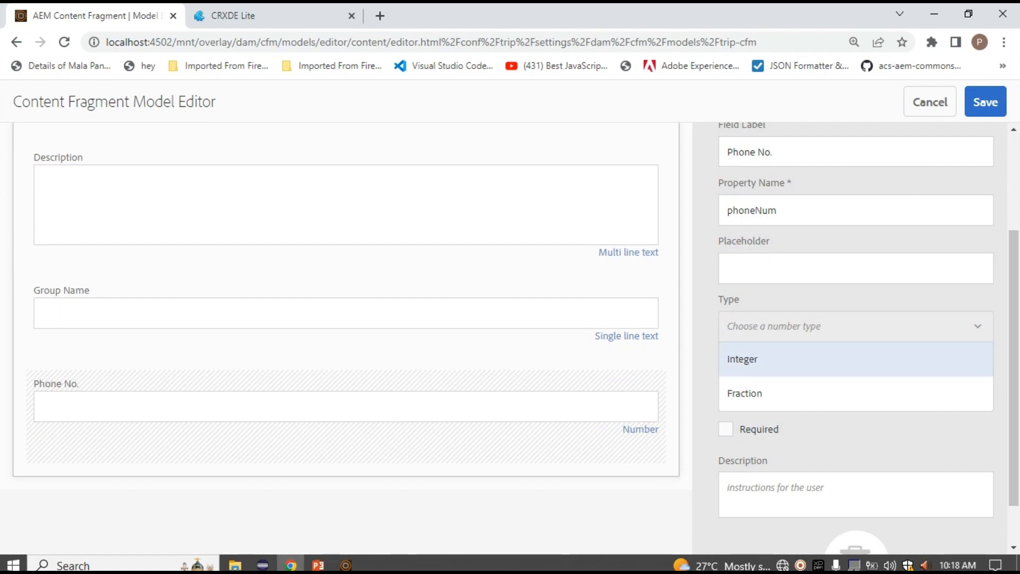
pyautogui.scroll(3, 510, 338)
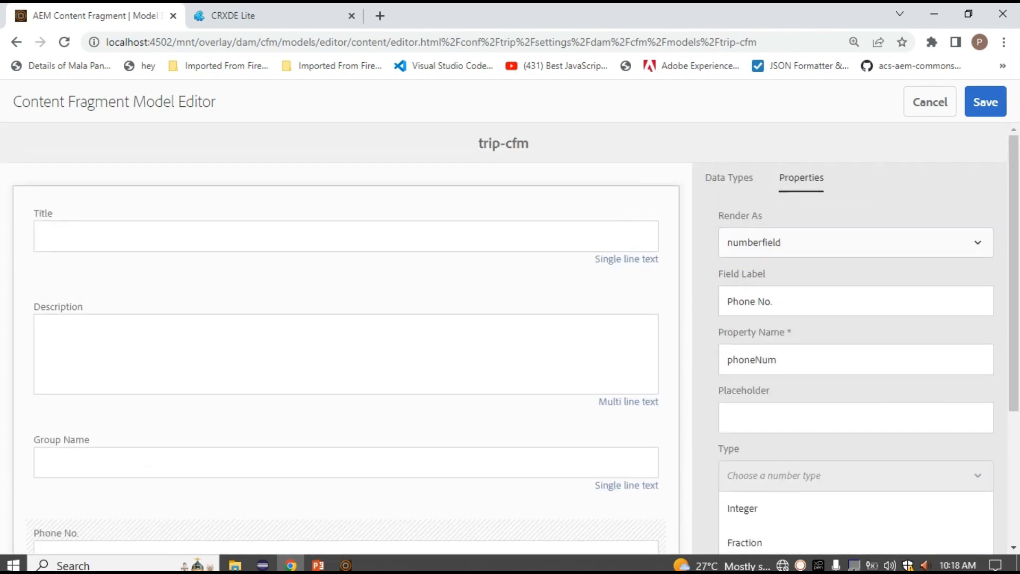
pyautogui.scroll(-4, 510, 338)
pyautogui.press('Escape')
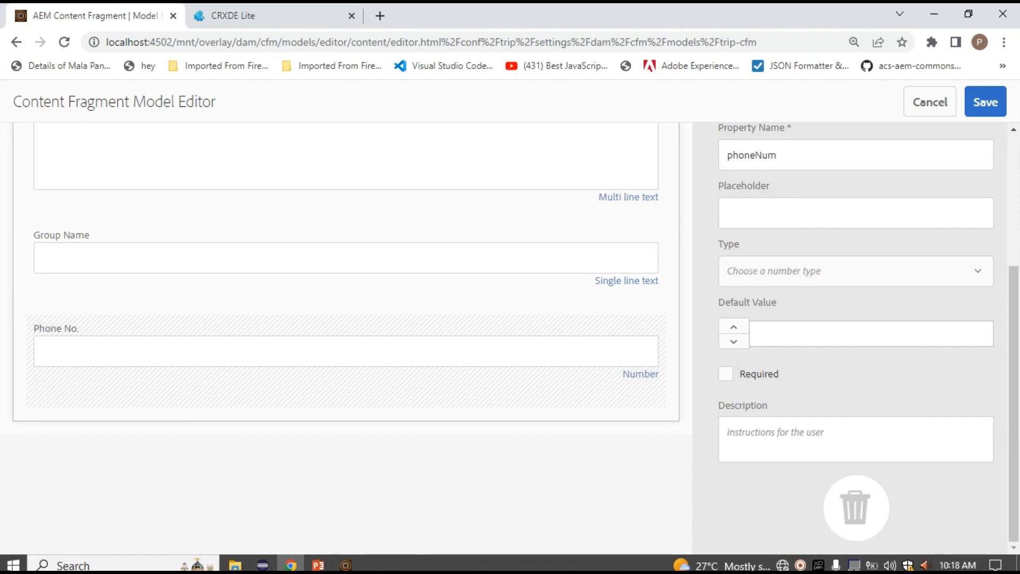
pyautogui.click(856, 271)
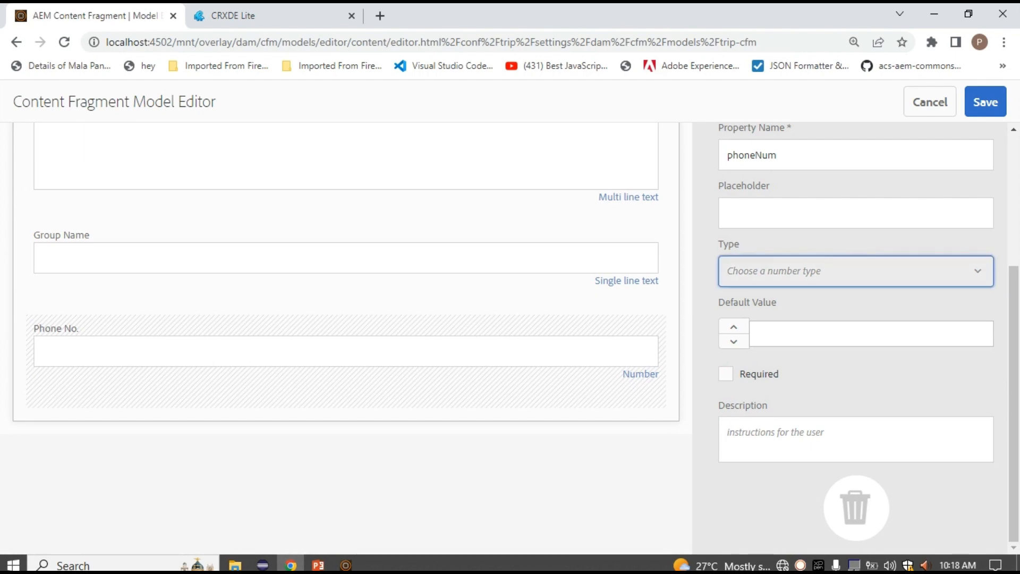
pyautogui.click(856, 271)
pyautogui.scroll(4, 856, 271)
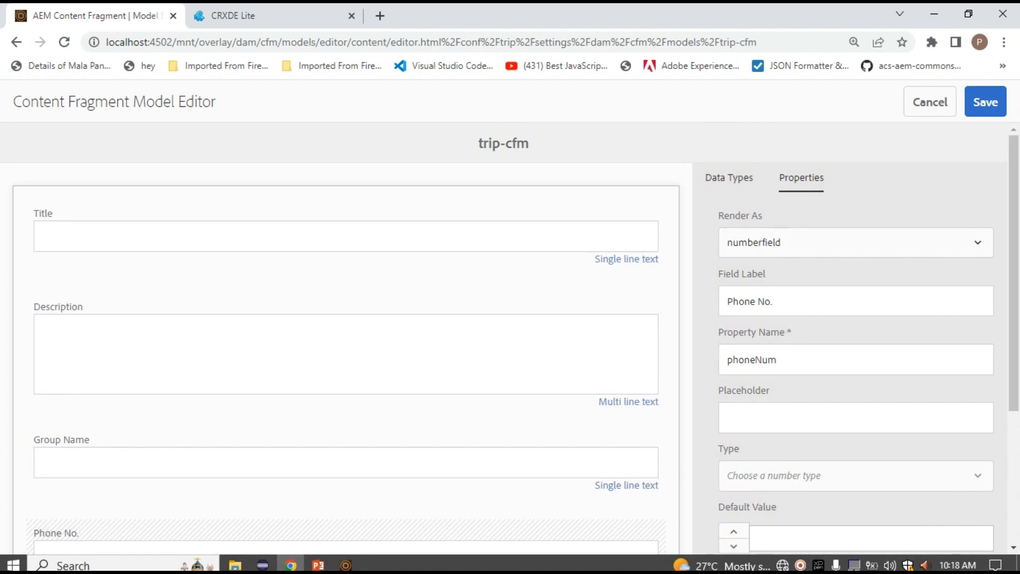
# - Add a Boolean field between Group Name and Phone No. with the field text Business and the property name bussiness
pyautogui.click(729, 178)
pyautogui.moveTo(765, 362); pyautogui.dragTo(98, 496)
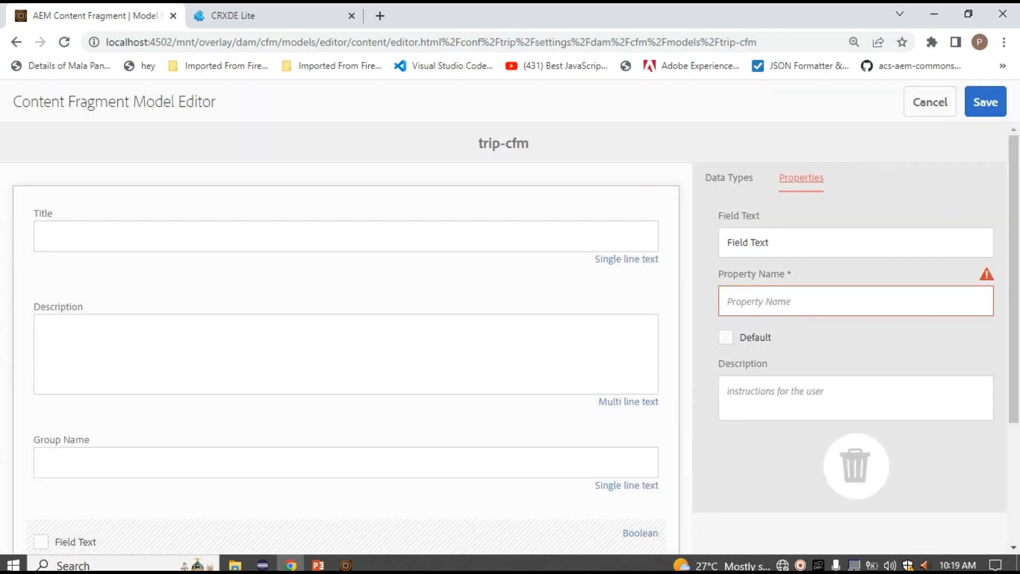
pyautogui.scroll(-3, 345, 339)
pyautogui.moveTo(772, 216); pyautogui.dragTo(725, 216)
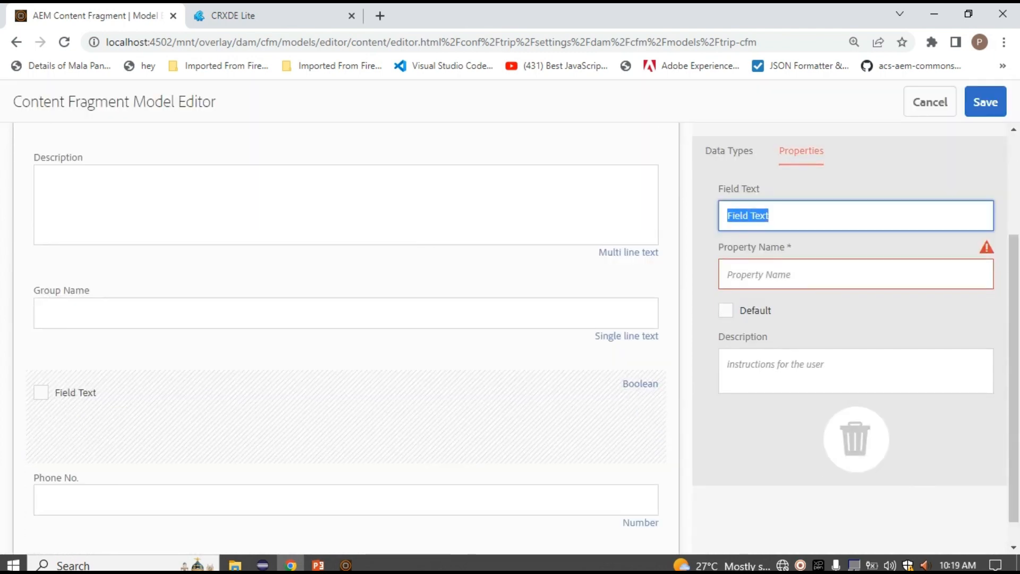
pyautogui.write('Business')
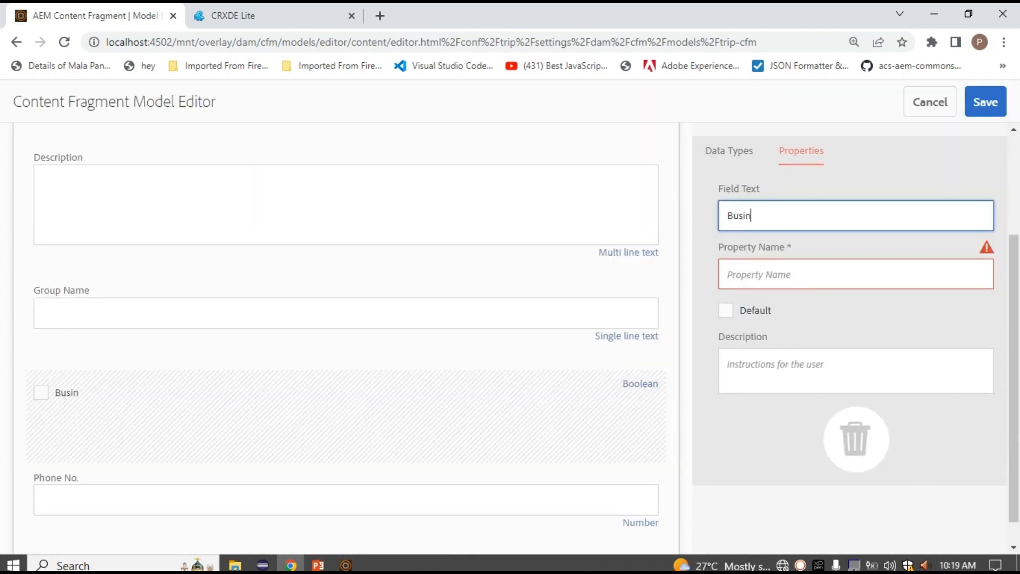
pyautogui.press('BackSpace')
pyautogui.press('Tab')
pyautogui.write('buss')
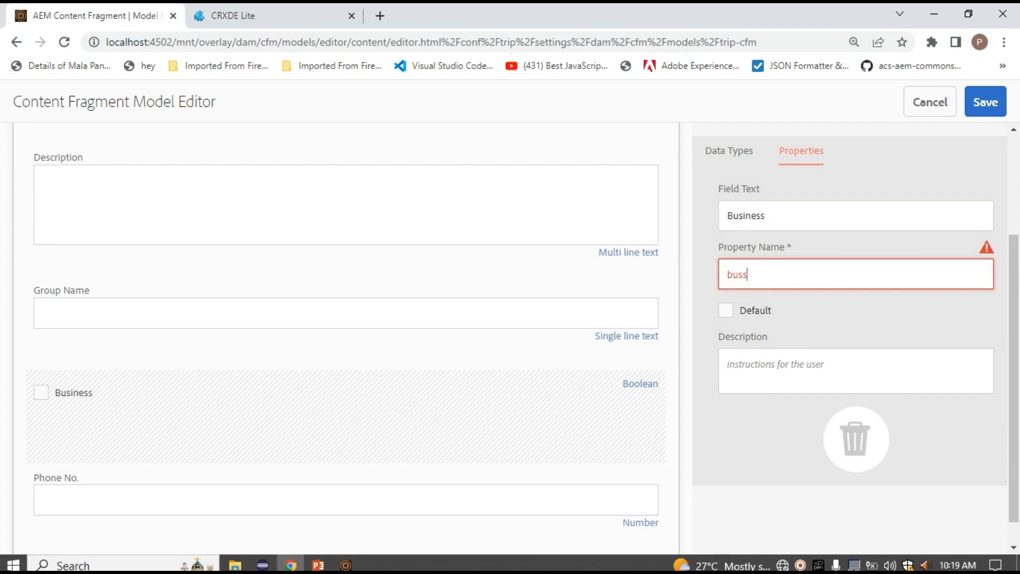
pyautogui.write('iness')
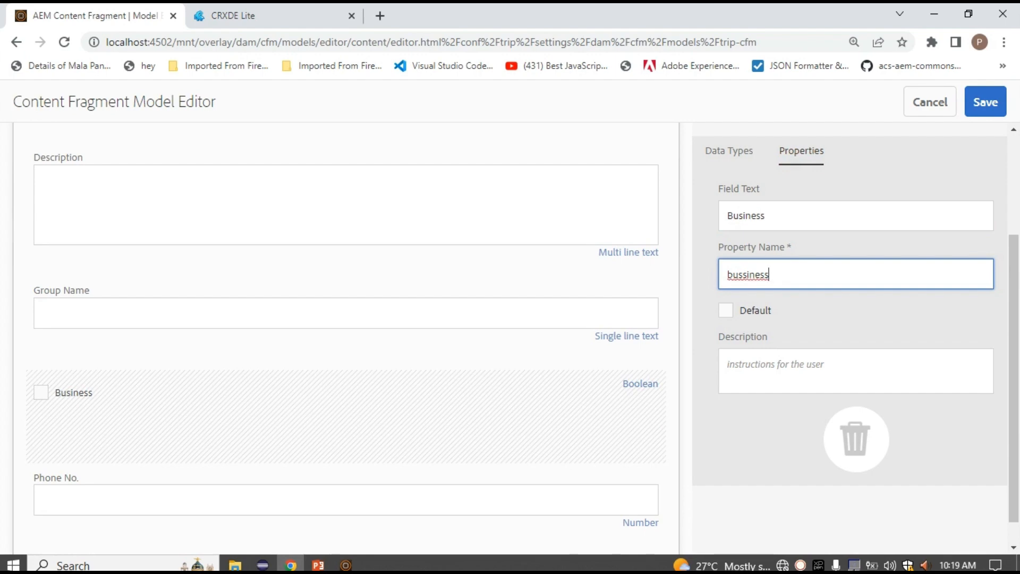
# - Try switching the Business field's Default option on, and switch it back off
pyautogui.scroll(-1, 346, 335)
pyautogui.click(725, 310)
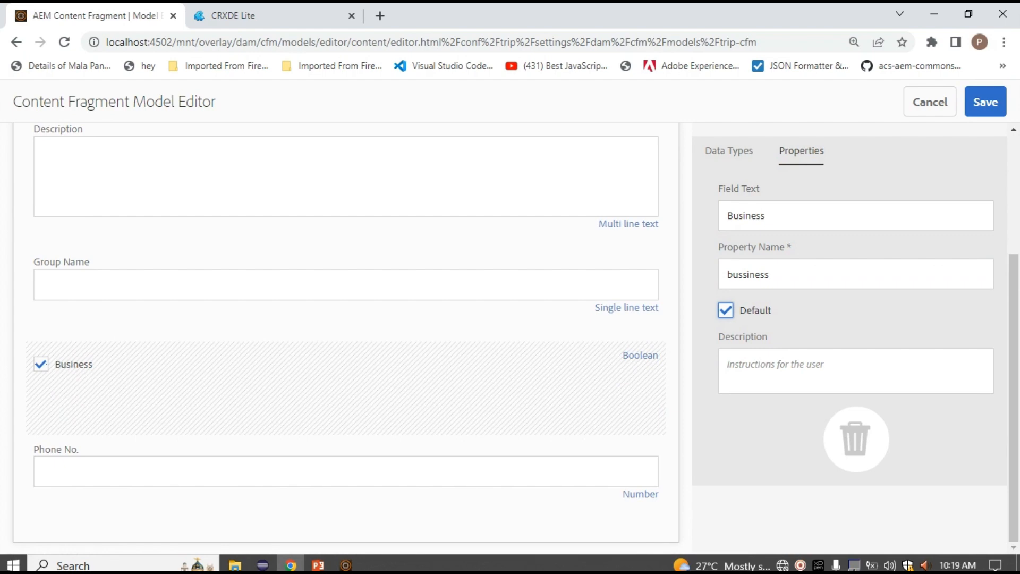
pyautogui.click(725, 310)
# - Add a Date and time field below Phone No. and label it DOJ
pyautogui.click(729, 151)
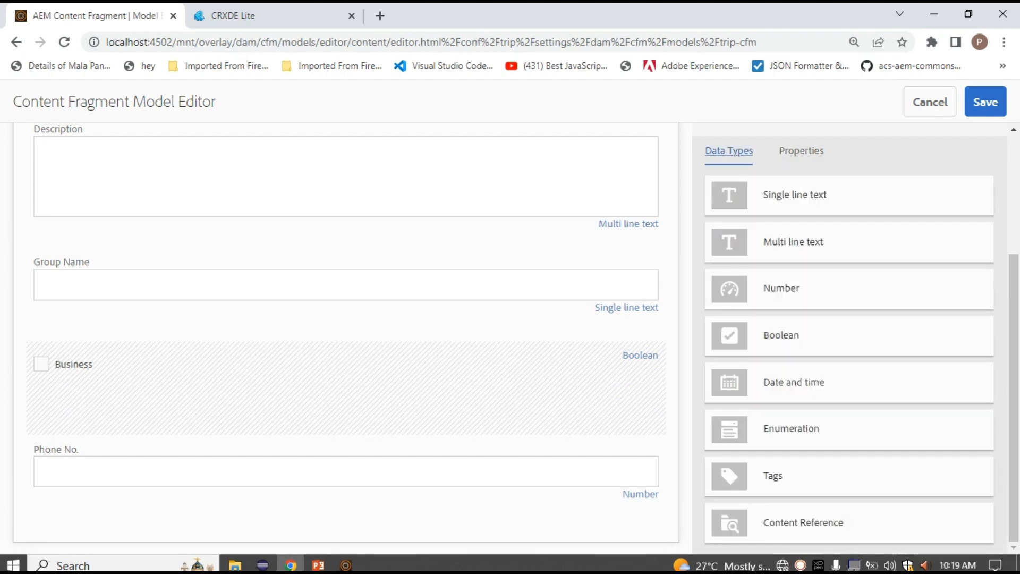
pyautogui.moveTo(794, 382); pyautogui.dragTo(152, 513)
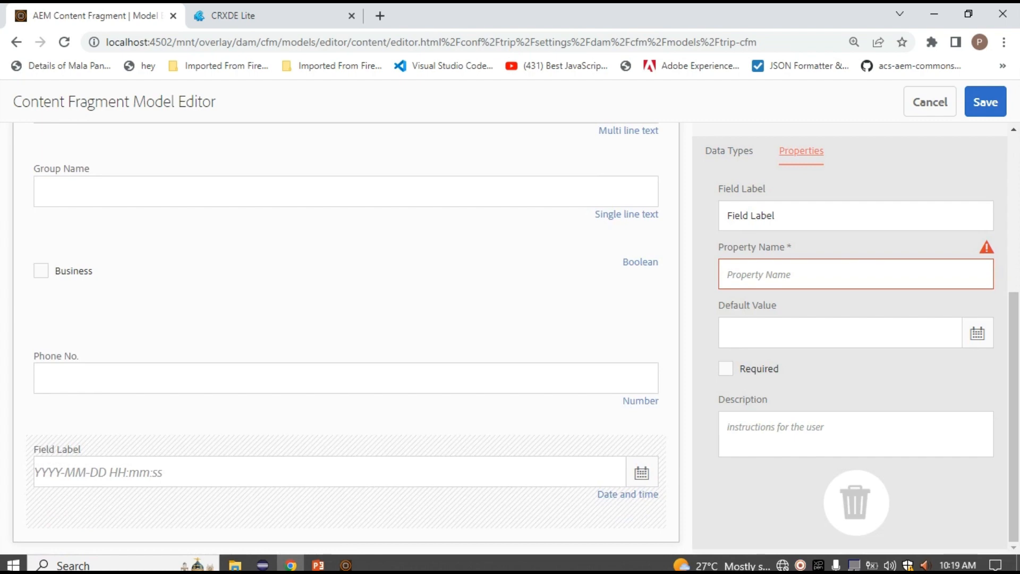
pyautogui.moveTo(776, 216); pyautogui.dragTo(723, 216)
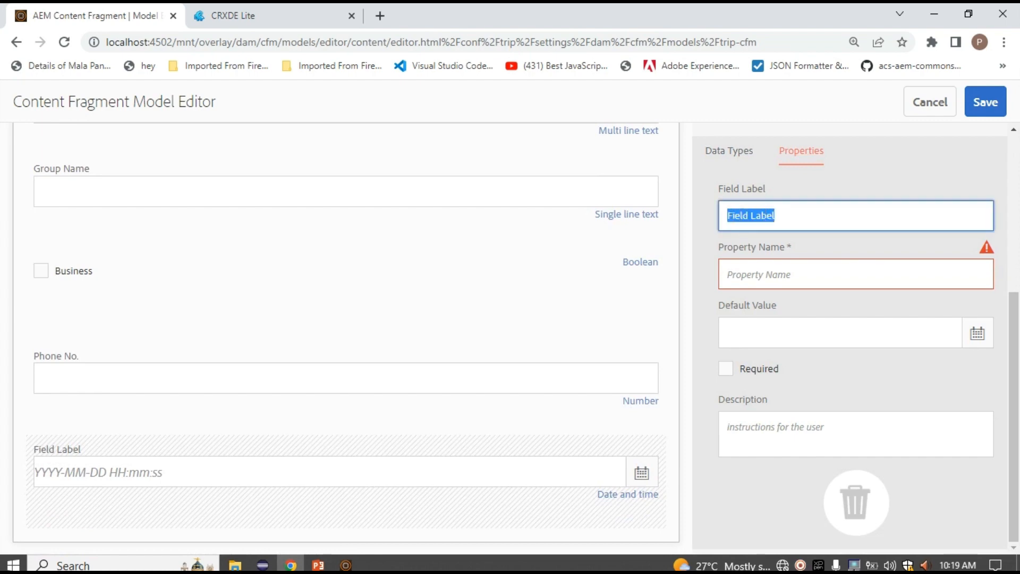
pyautogui.write('DOPB')
pyautogui.press('BackSpace')
pyautogui.press('BackSpace')
pyautogui.write('J')
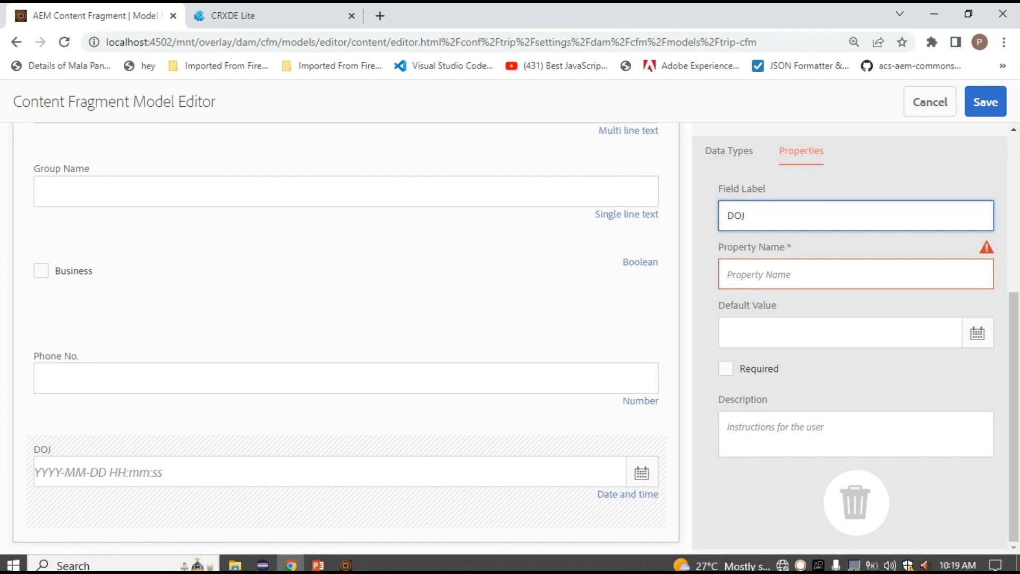
# - Set the DOJ field's property name to doj and point out its Default Value setting
pyautogui.press('Tab')
pyautogui.write('dpb')
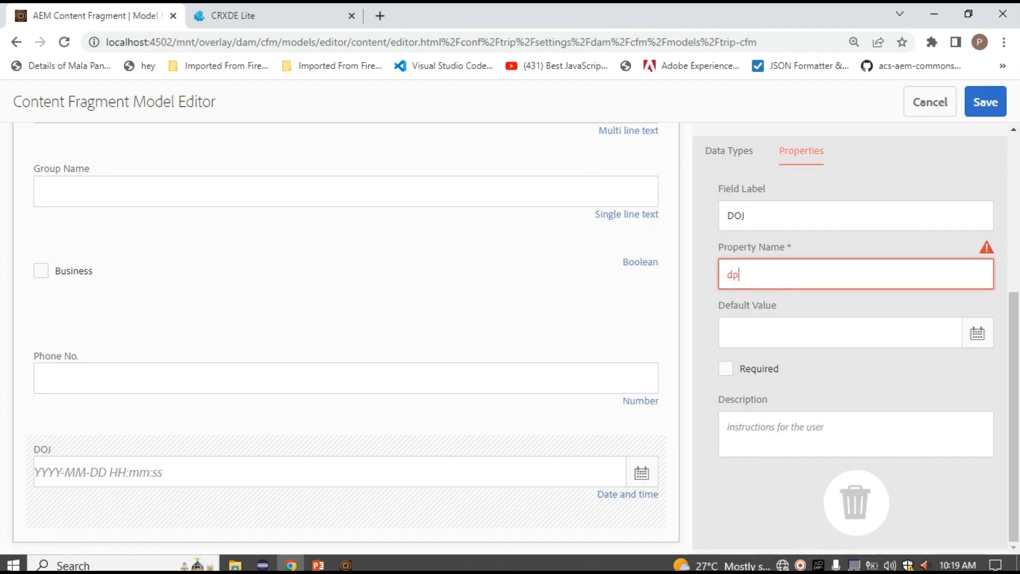
pyautogui.press('BackSpace')
pyautogui.press('BackSpace')
pyautogui.write('ob')
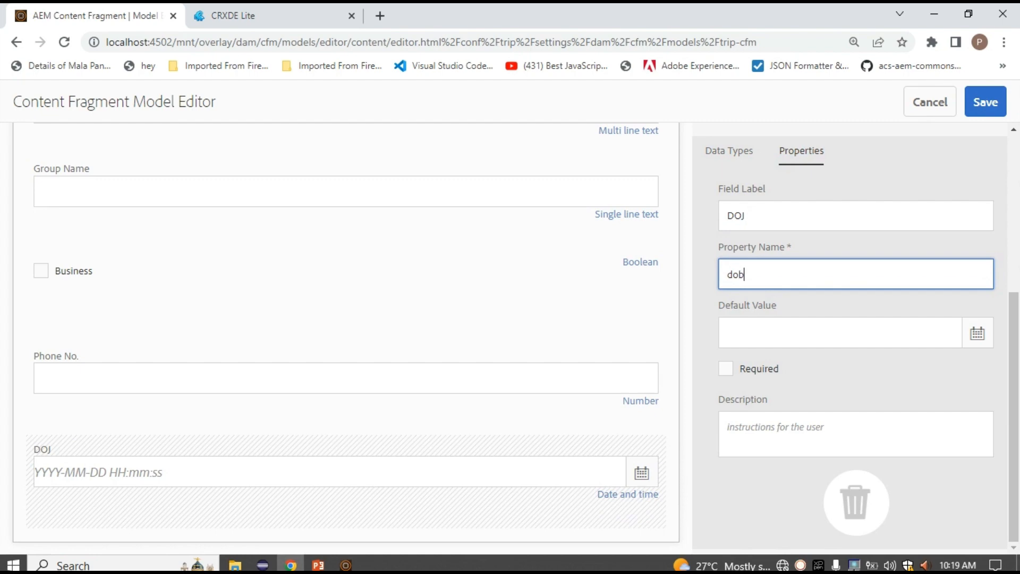
pyautogui.press('BackSpace')
pyautogui.write('j')
pyautogui.press('Tab')
pyautogui.moveTo(719, 306); pyautogui.dragTo(777, 306)
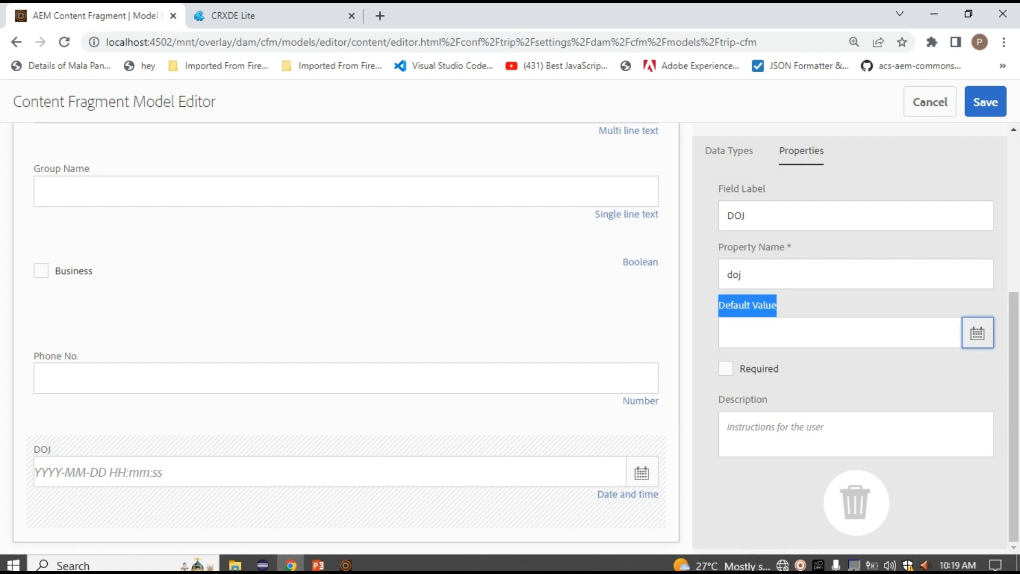
pyautogui.click(978, 333)
pyautogui.click(892, 405)
pyautogui.moveTo(810, 333); pyautogui.dragTo(727, 332)
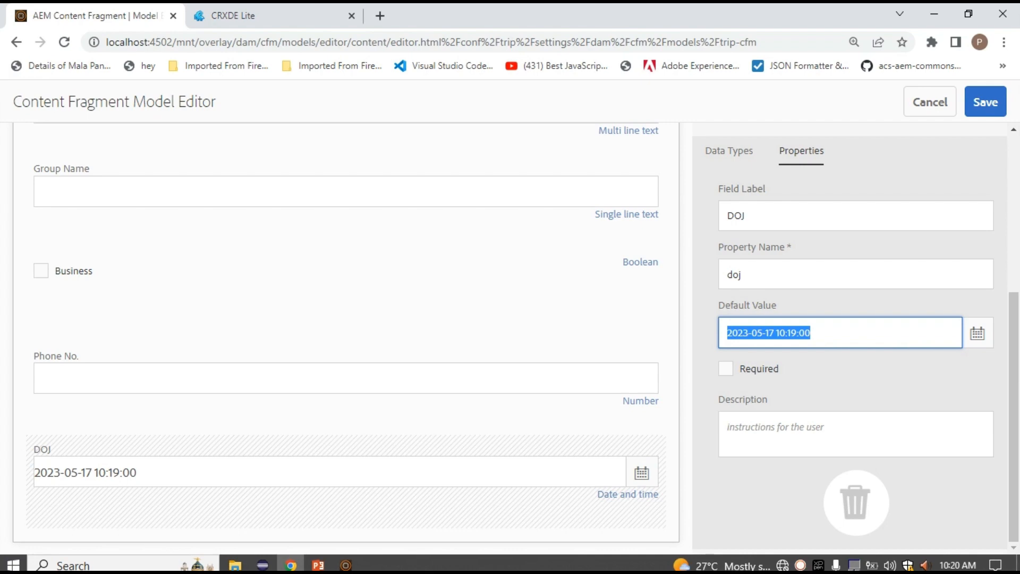
pyautogui.press('Tab')
pyautogui.press('space')
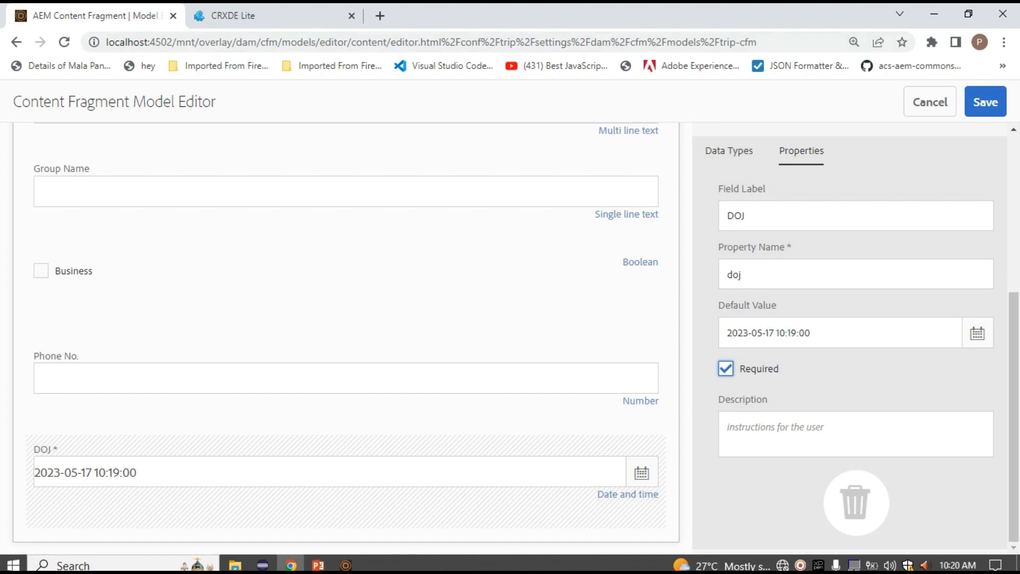
# - Add an Enumeration field below DOJ and label it City
pyautogui.click(728, 151)
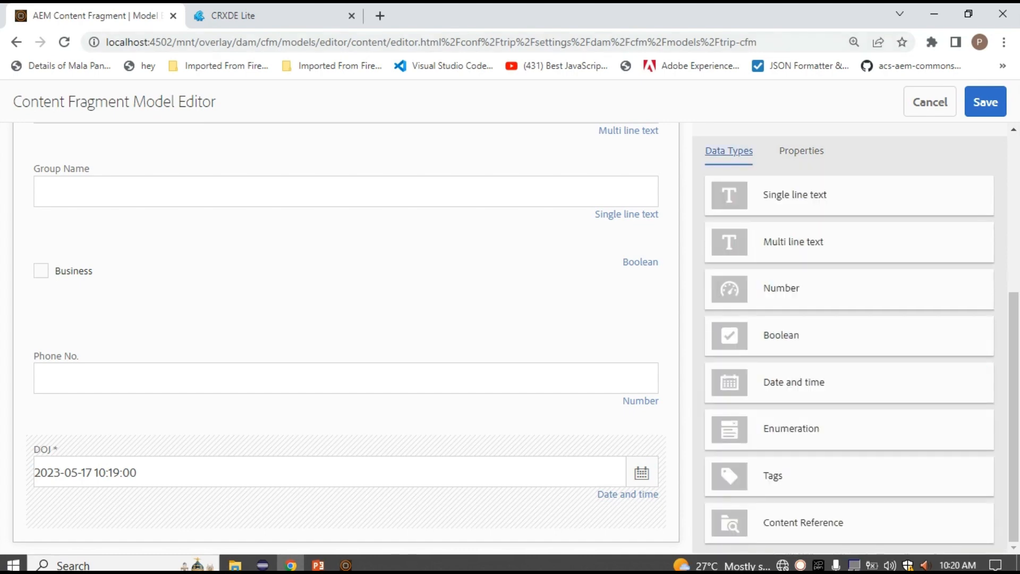
pyautogui.moveTo(791, 428); pyautogui.dragTo(114, 481)
pyautogui.scroll(-2, 345, 338)
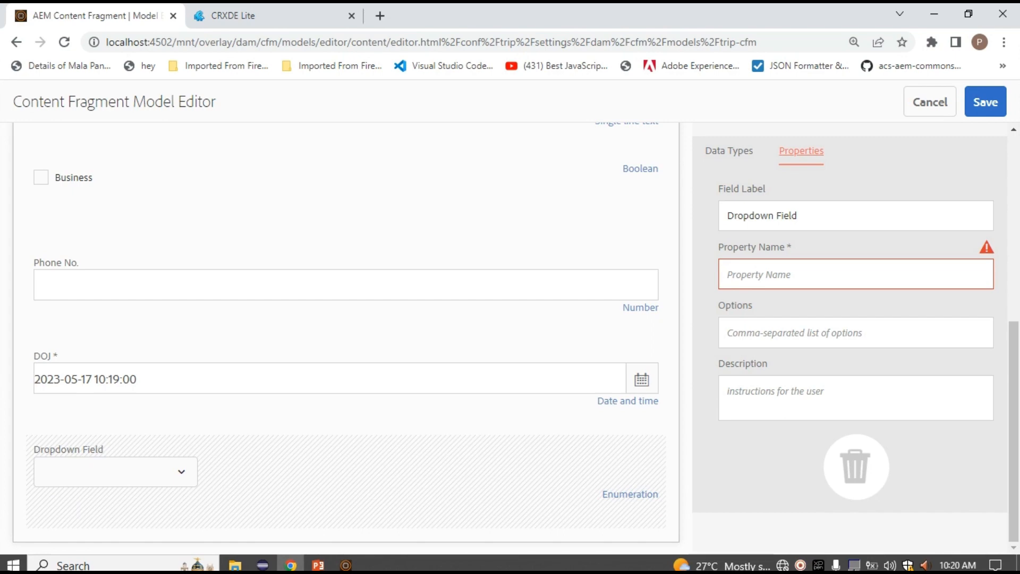
pyautogui.moveTo(798, 215); pyautogui.dragTo(645, 209)
pyautogui.press('BackSpace')
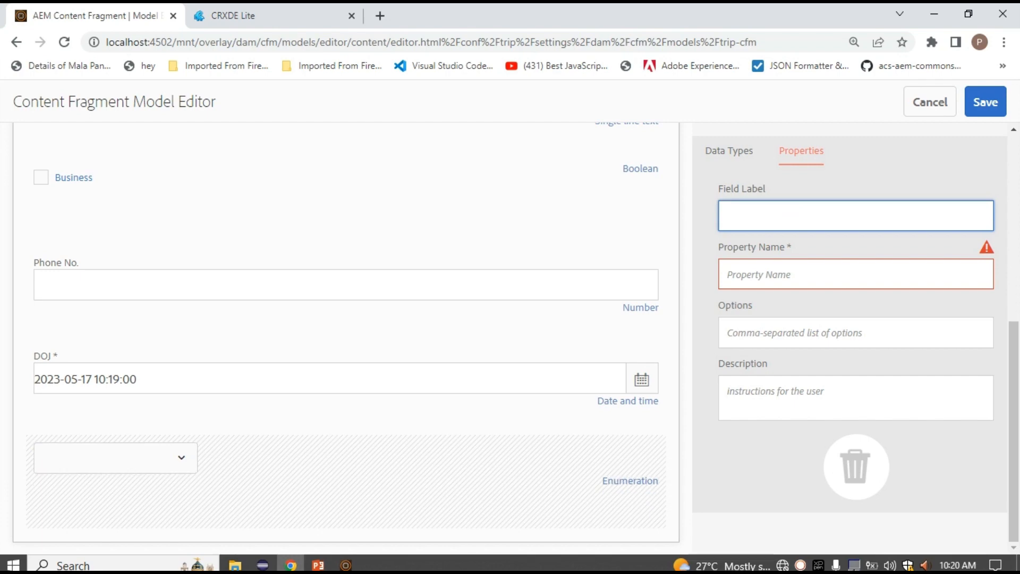
pyautogui.write('City')
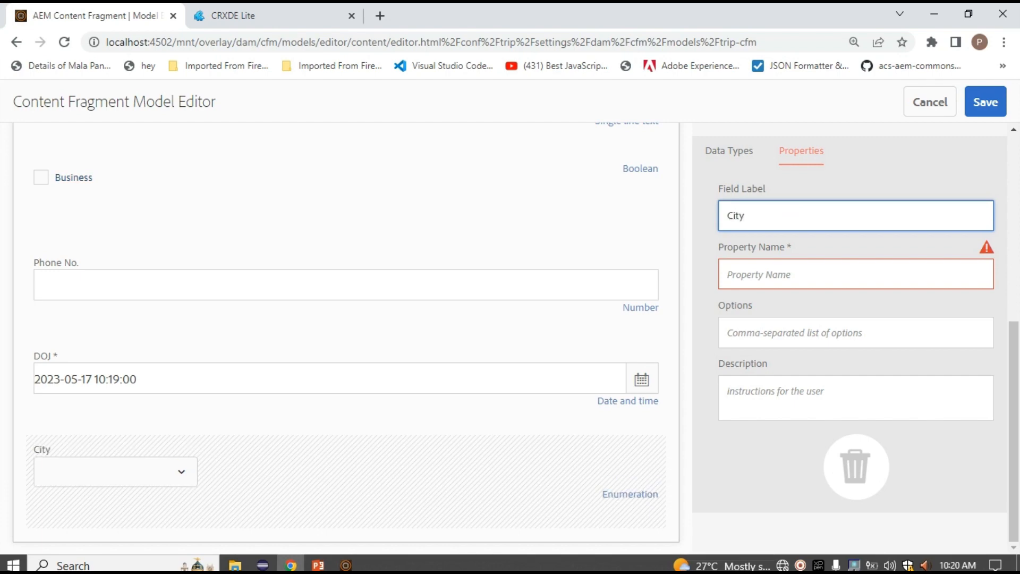
# - Set the City field's property name to city
pyautogui.press('Tab')
pyautogui.write('city')
pyautogui.press('BackSpace')
pyautogui.press('BackSpace')
pyautogui.press('BackSpace')
pyautogui.write('ity')
pyautogui.press('Tab')
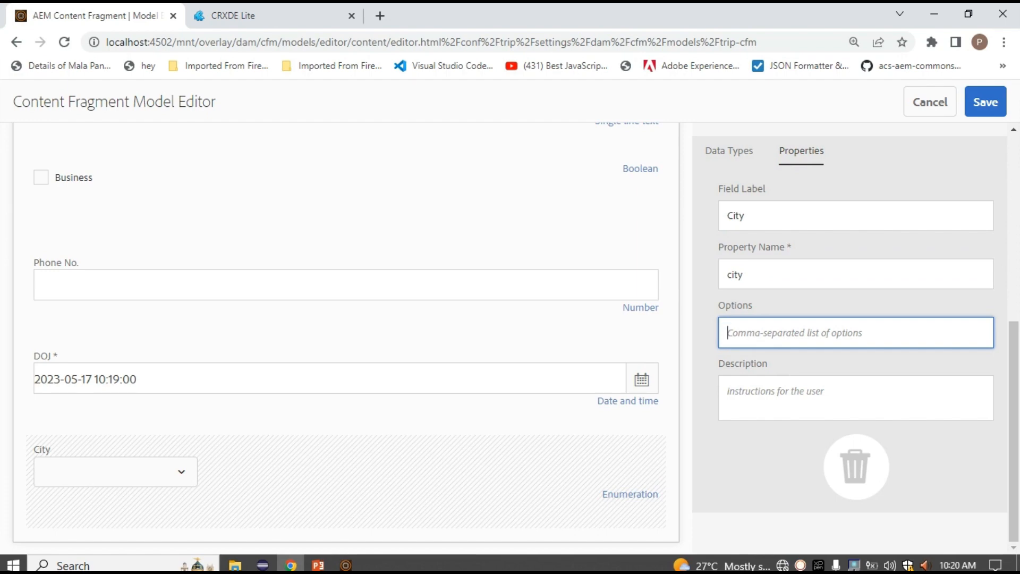
# - Enter Mumbai and Pune as comma-separated options of the City field
pyautogui.doubleClick(735, 305)
pyautogui.click(755, 332)
pyautogui.write('Mumbai')
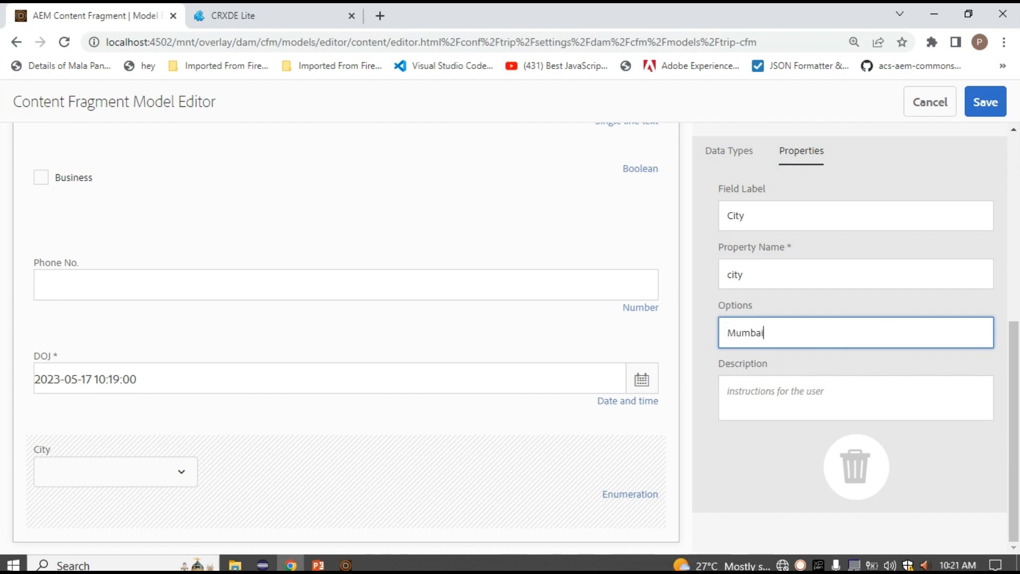
pyautogui.write(',Pune')
pyautogui.press('BackSpace')
pyautogui.press('BackSpace')
pyautogui.write('ne')
# - Append Nashik and Nagpur to the City field's comma-separated options
pyautogui.hotkey('ctrl', 'shift', 'Left')
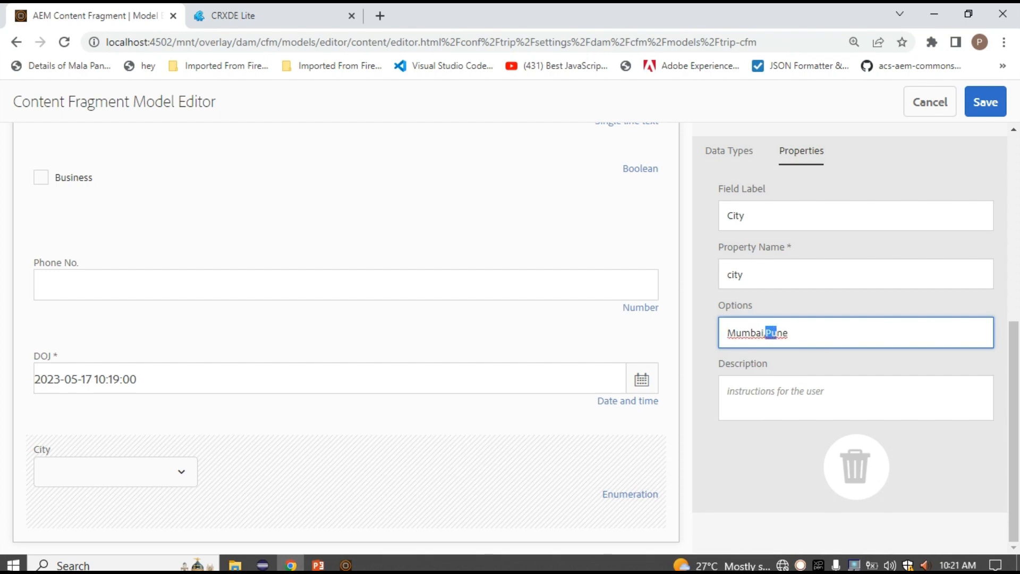
pyautogui.press('Left')
pyautogui.press('Left')
pyautogui.hotkey('ctrl', 'shift', 'Left')
pyautogui.press('End')
pyautogui.hotkey('ctrl', 'shift', 'Left')
pyautogui.doubleClick(746, 332)
pyautogui.click(789, 332)
pyautogui.write(',Nashik,Nagpur')
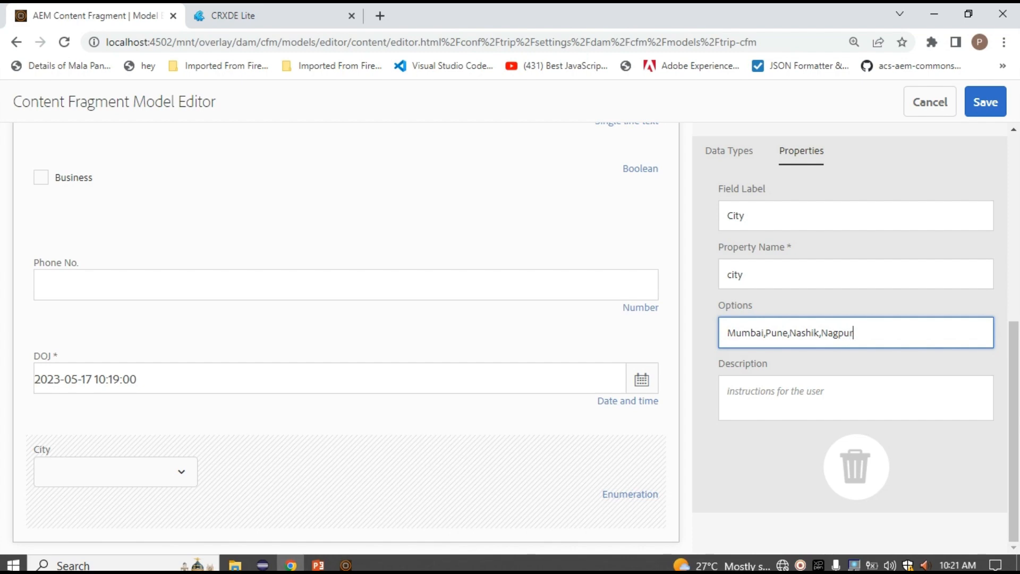
# - Review the model's fields and the available data types
pyautogui.scroll(5, 505, 338)
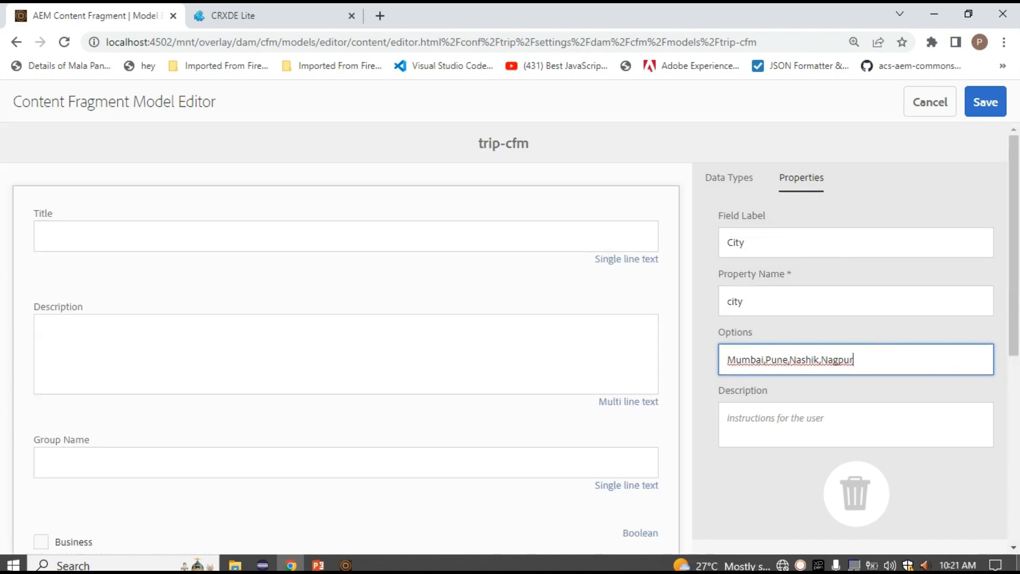
pyautogui.click(728, 178)
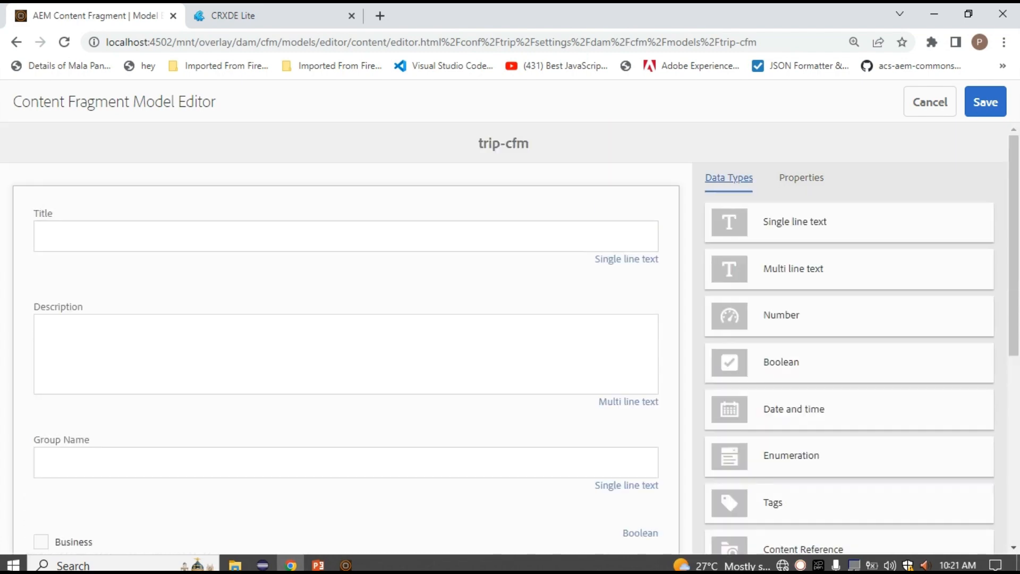
pyautogui.scroll(-3, 345, 340)
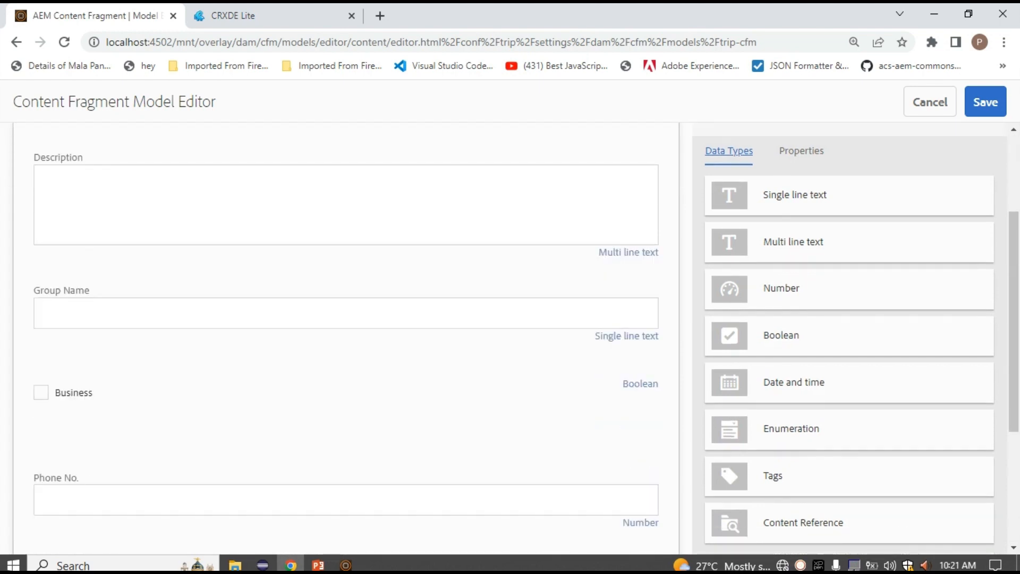
pyautogui.scroll(-4, 345, 340)
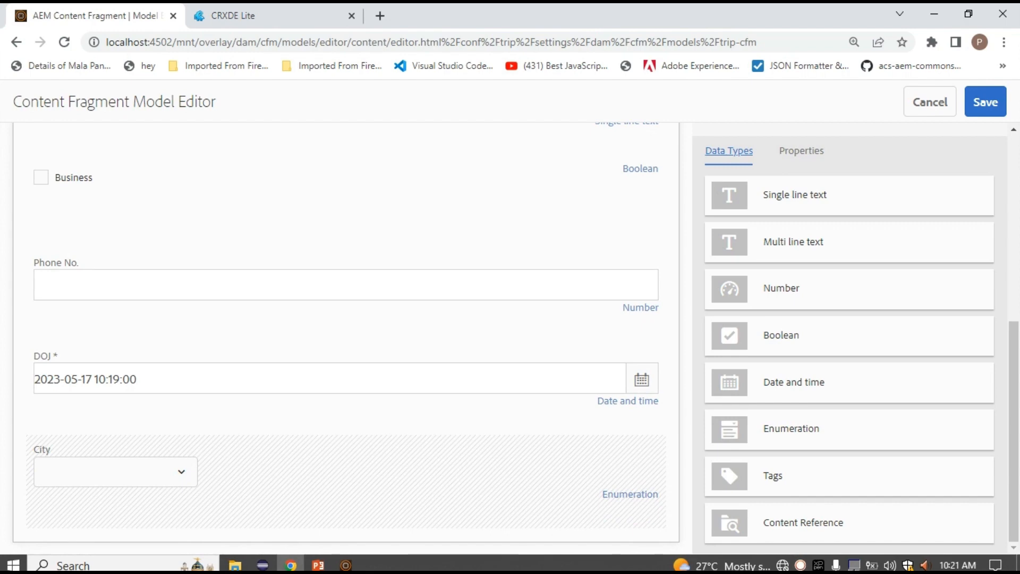
pyautogui.click(380, 16)
pyautogui.click(380, 42)
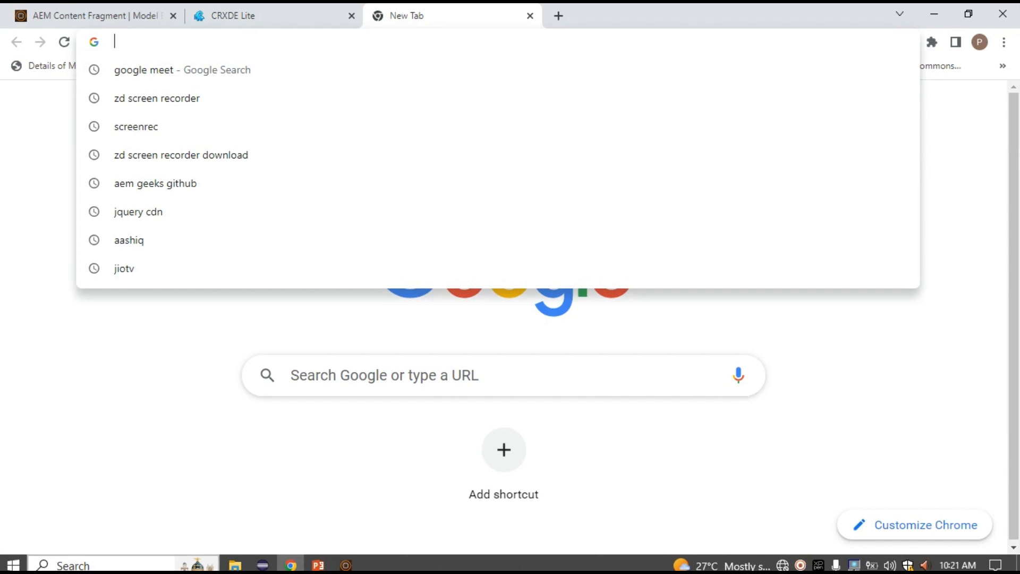
pyautogui.hotkey('alt', 'Tab')
pyautogui.click(101, 16)
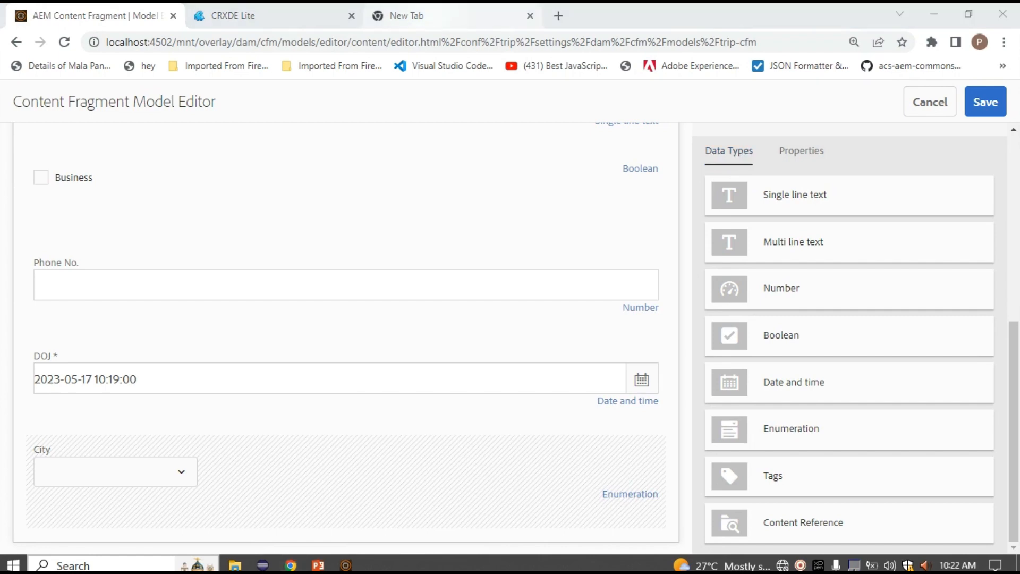
pyautogui.click(462, 16)
pyautogui.click(308, 16)
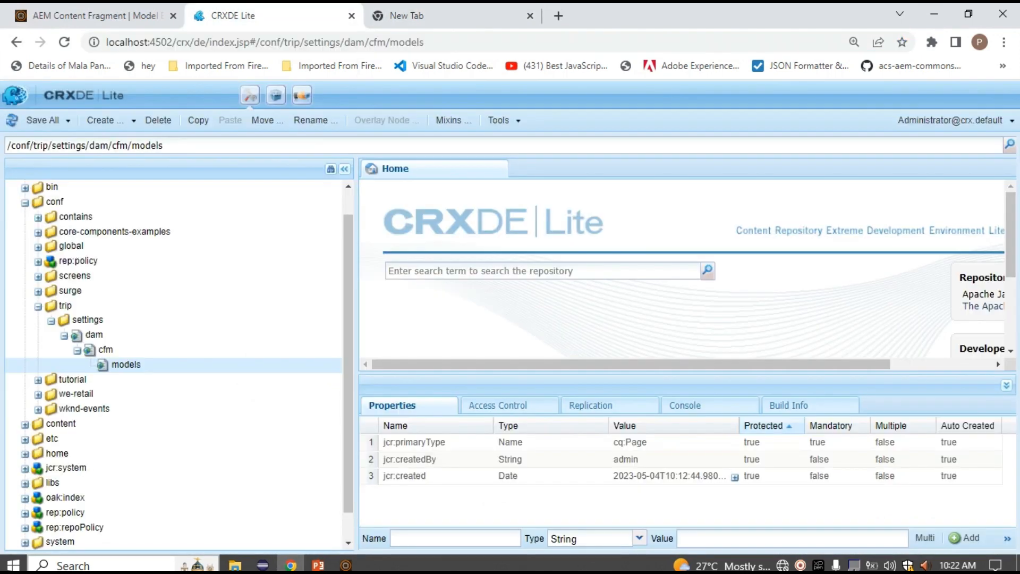
pyautogui.click(96, 16)
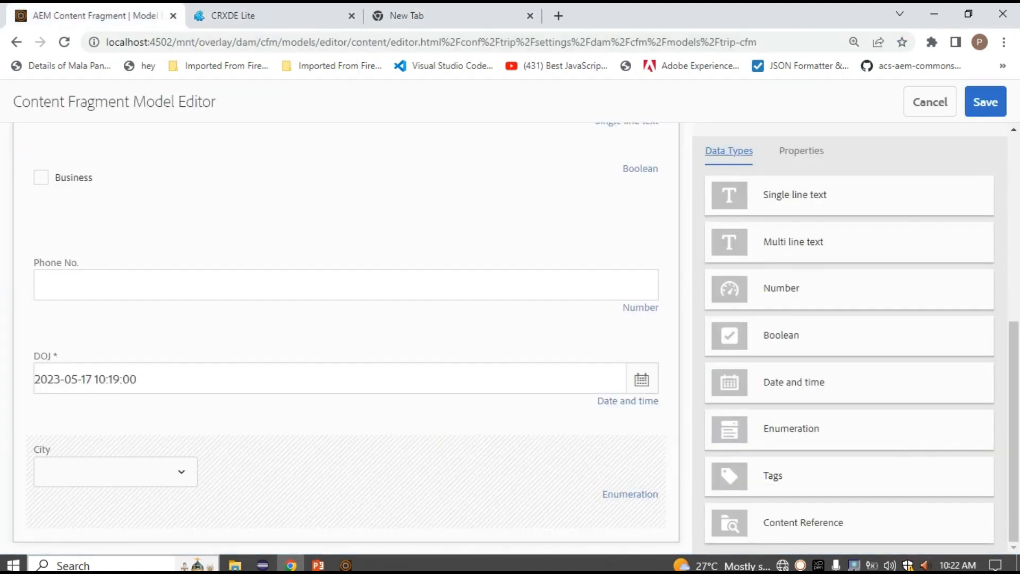
# - Save the trip-cfm model and go to the Assets console
pyautogui.scroll(7, 505, 338)
pyautogui.click(986, 102)
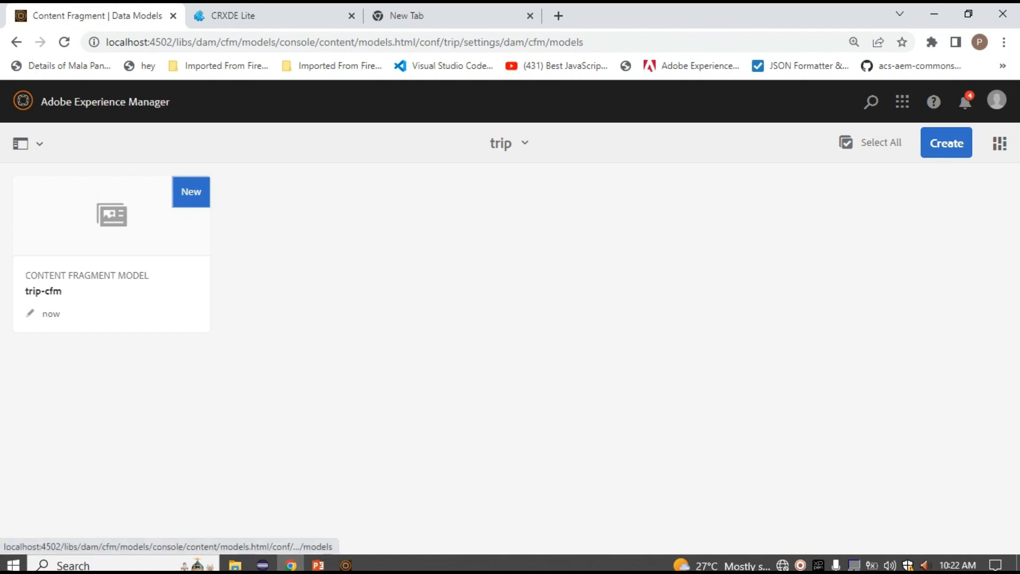
pyautogui.click(127, 101)
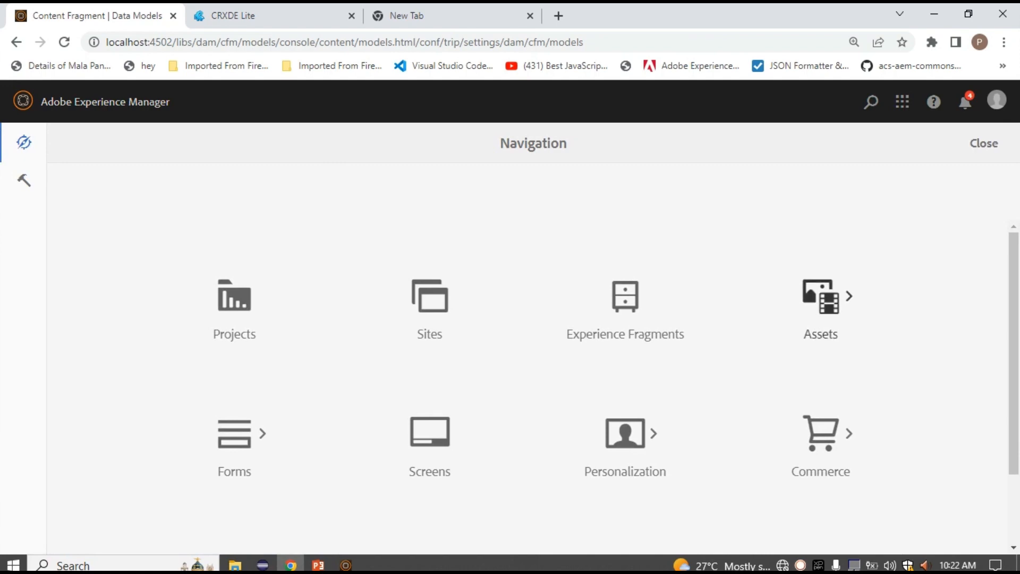
pyautogui.click(821, 303)
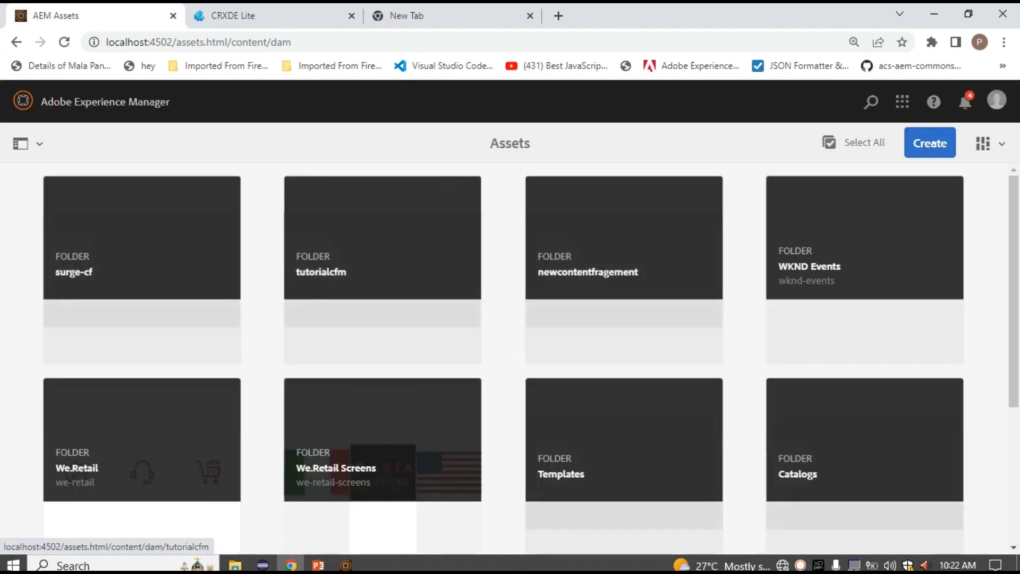
# - Create a folder titled trip-cf at the root of Assets
pyautogui.scroll(-4, 624, 228)
pyautogui.scroll(4, 142, 229)
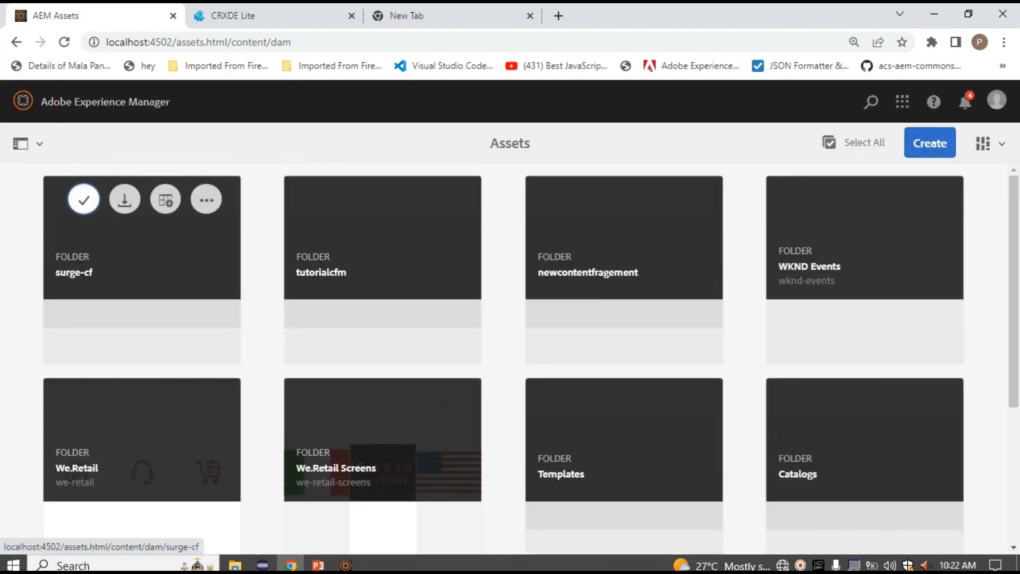
pyautogui.scroll(-4, 382, 223)
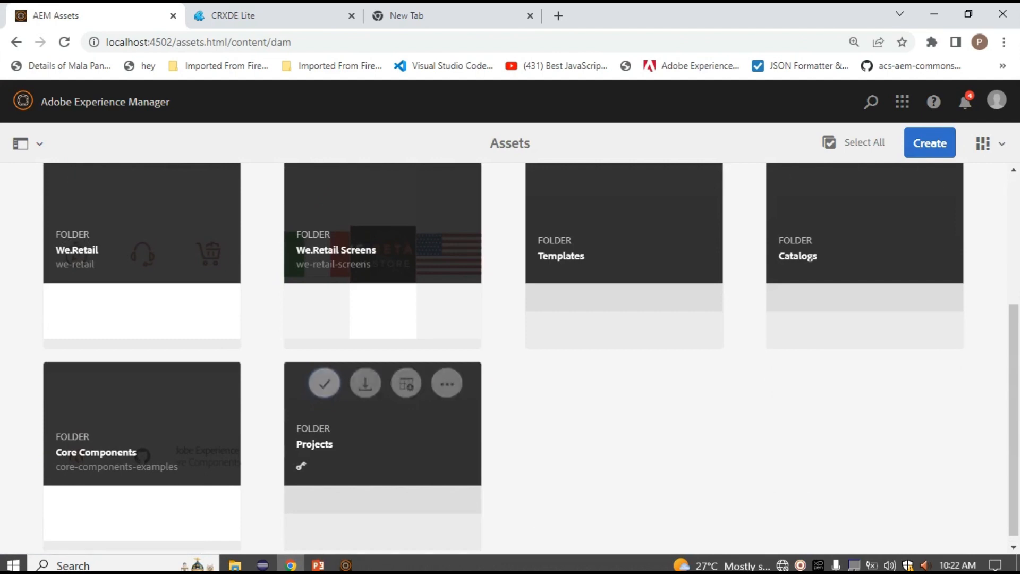
pyautogui.scroll(4, 866, 213)
pyautogui.click(930, 143)
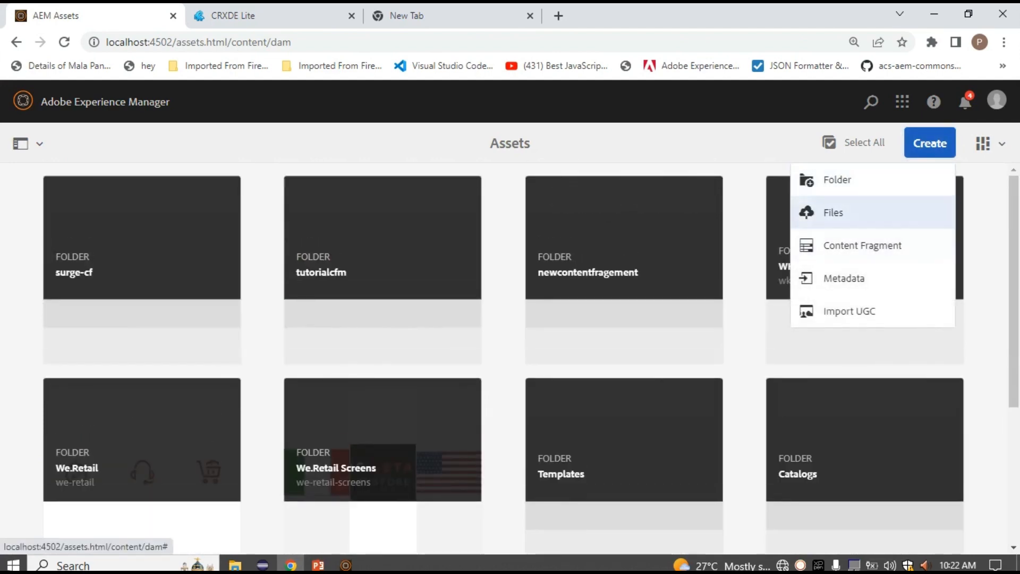
pyautogui.click(837, 180)
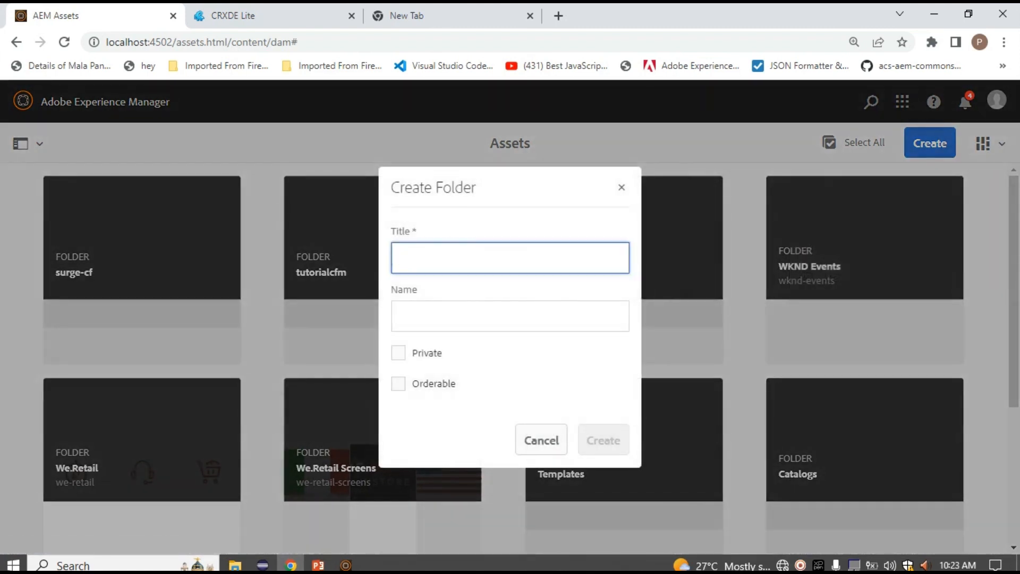
pyautogui.write('tr')
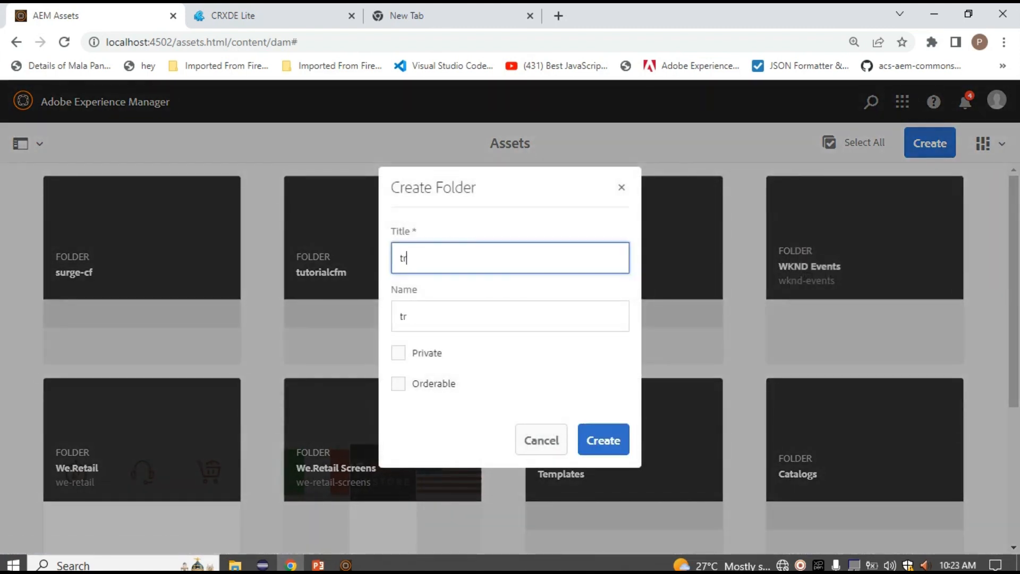
pyautogui.write('ip-cf')
pyautogui.click(603, 440)
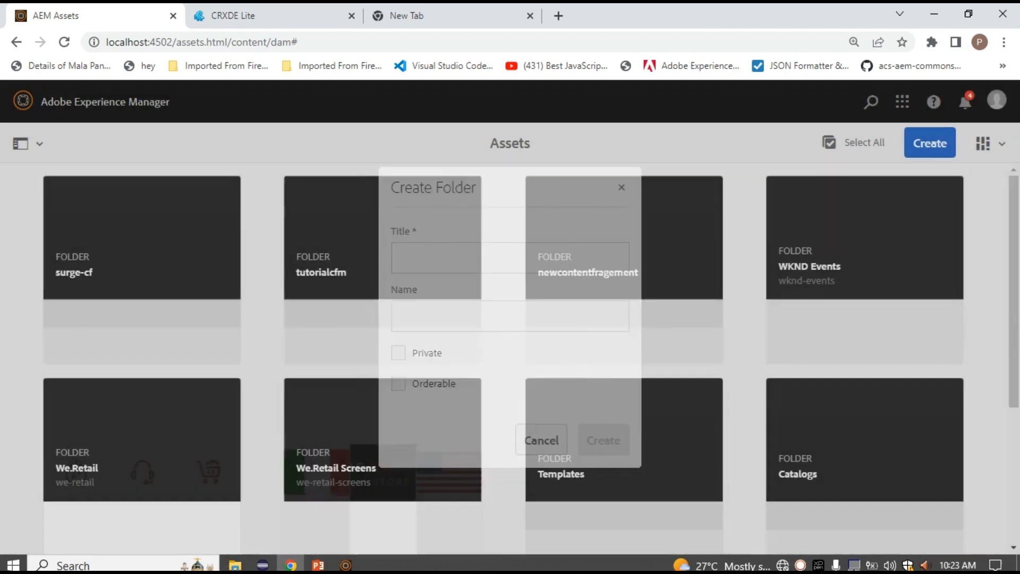
pyautogui.scroll(-3, 329, 425)
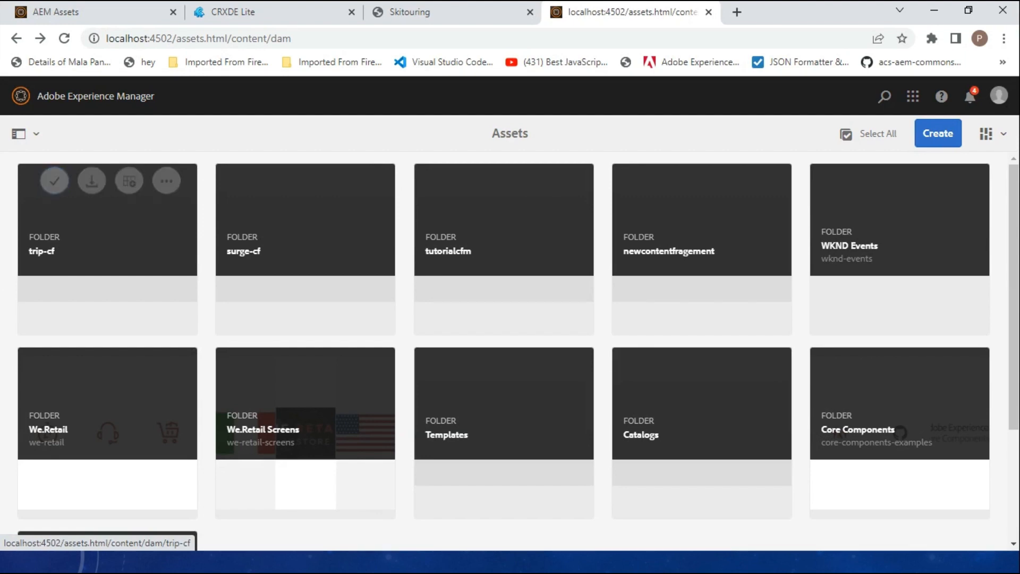
# - Check which templates a new content fragment in the trip-cf folder offers, and return to the Assets root
pyautogui.click(108, 234)
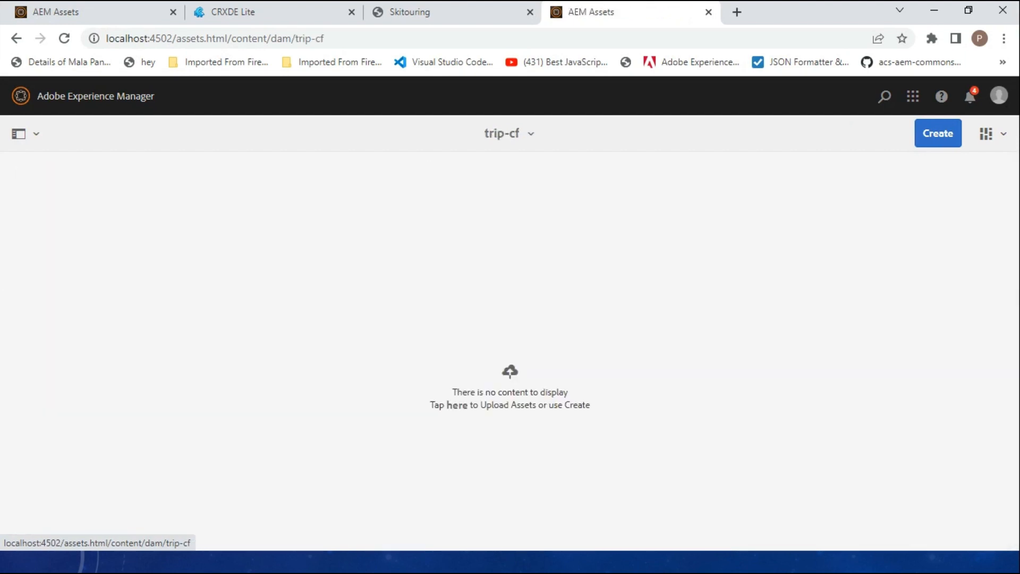
pyautogui.click(938, 133)
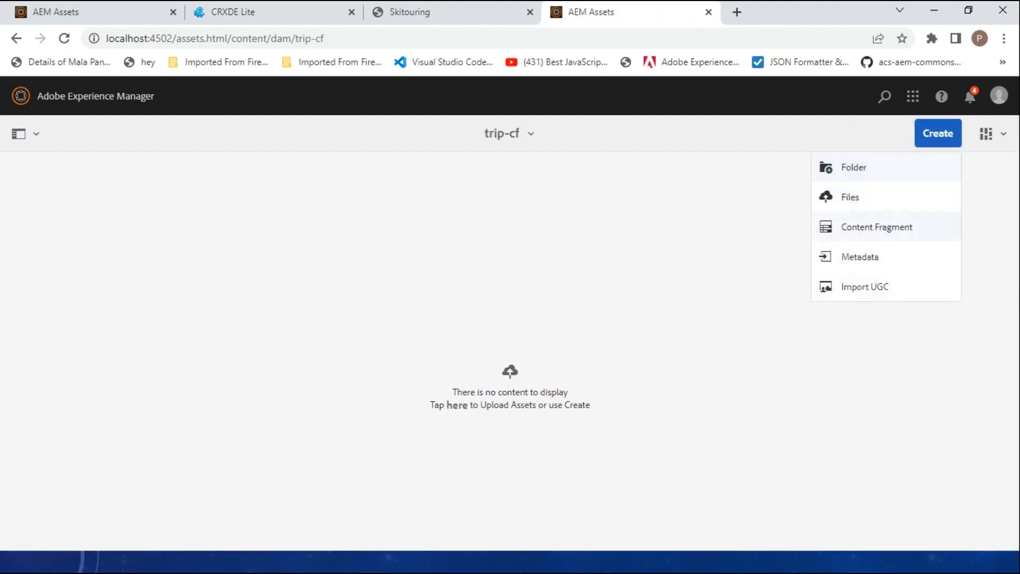
pyautogui.click(876, 227)
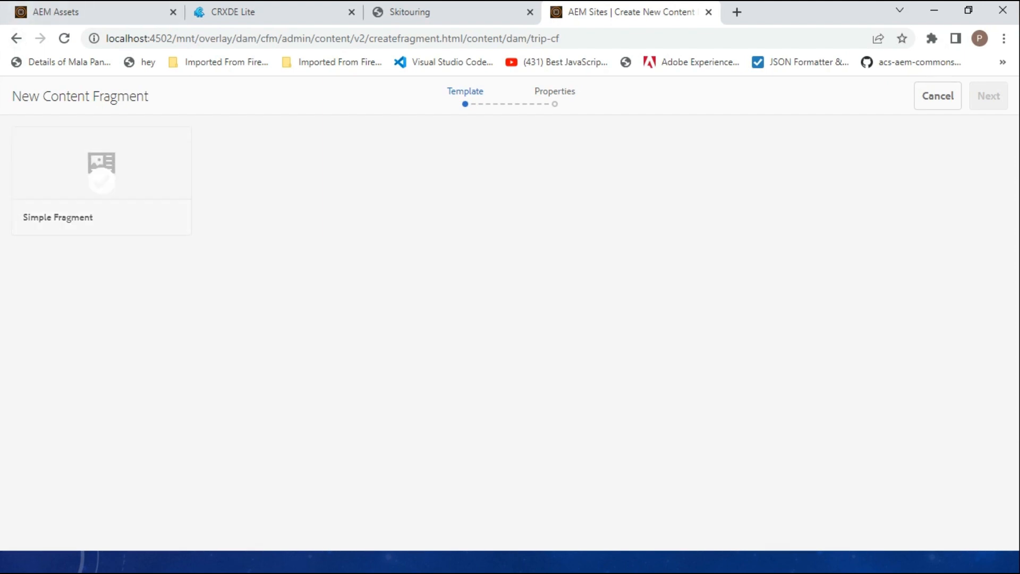
pyautogui.click(16, 38)
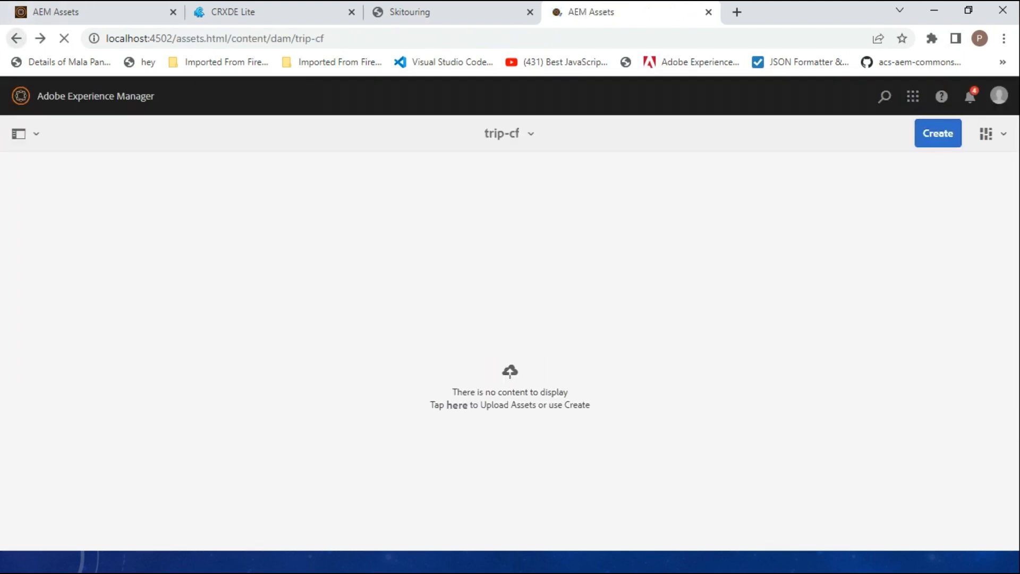
pyautogui.click(16, 38)
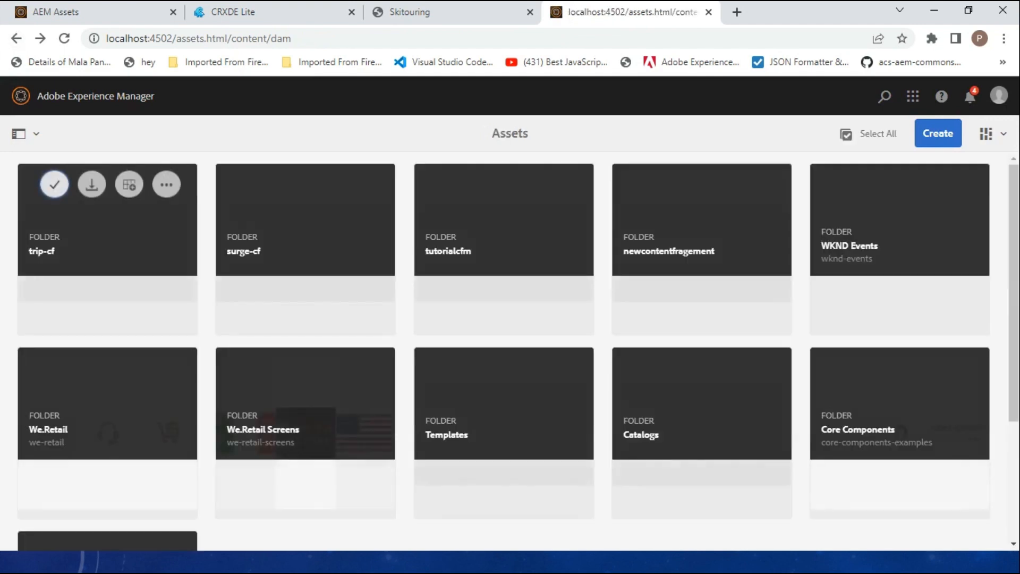
# - Open the trip-cf folder's properties at its Cloud Services settings
pyautogui.click(55, 183)
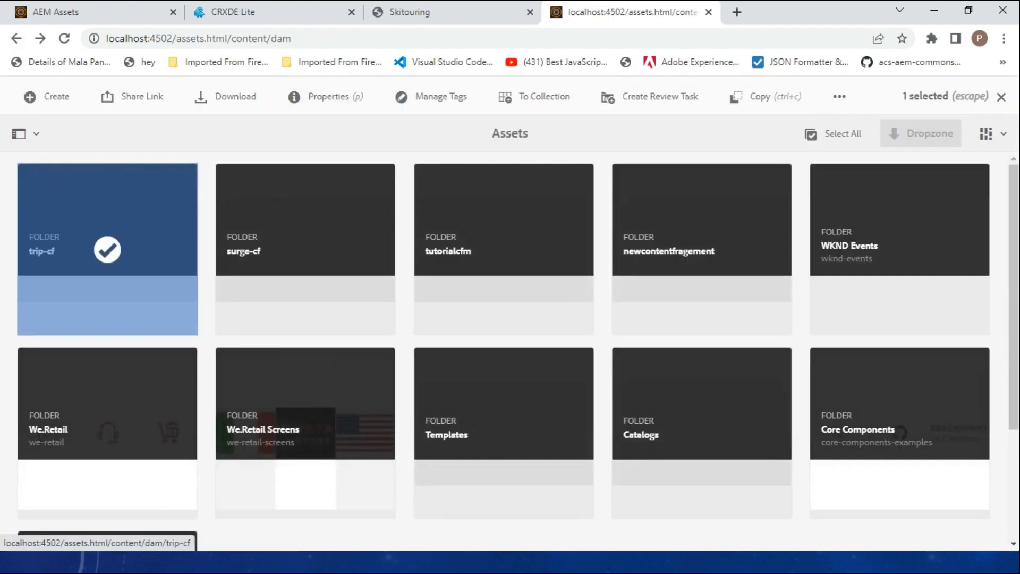
pyautogui.click(328, 96)
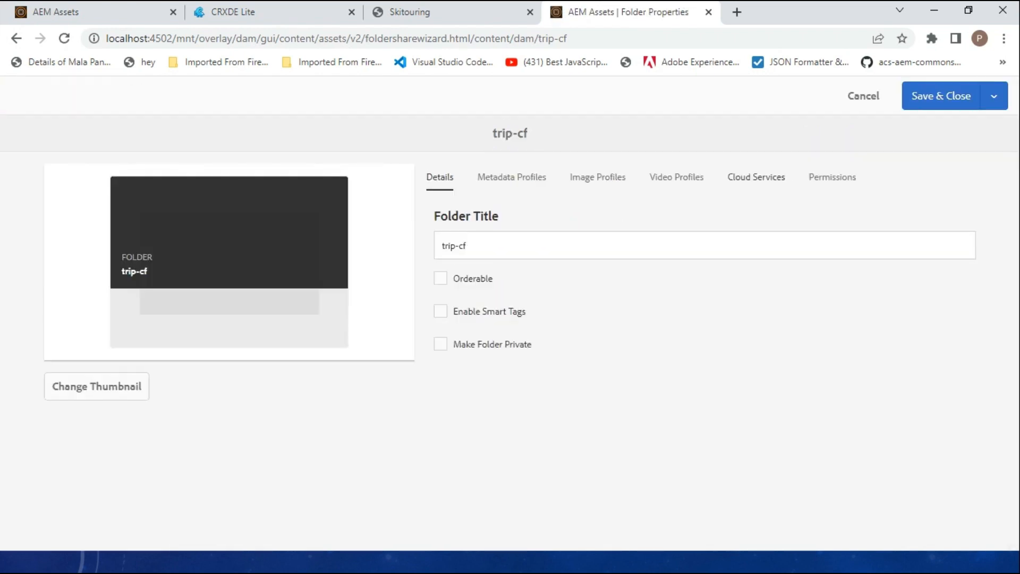
pyautogui.click(756, 177)
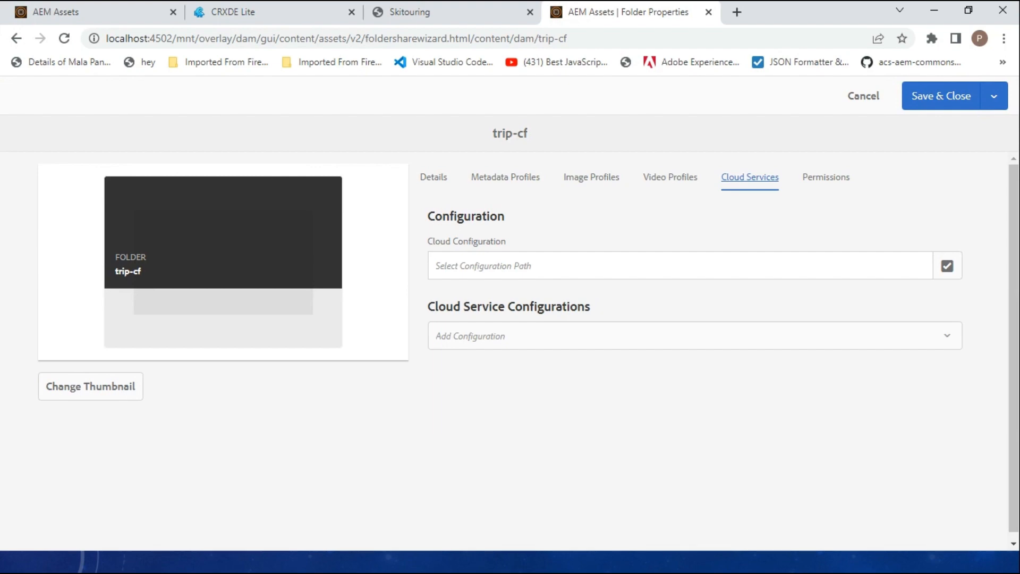
pyautogui.moveTo(428, 215); pyautogui.dragTo(505, 241)
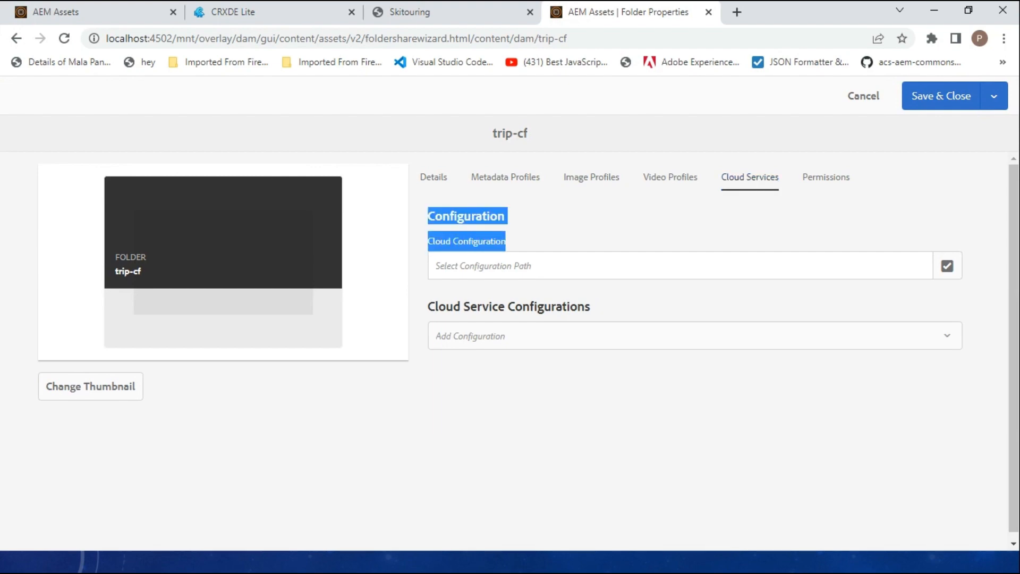
# - Check in CRXDE Lite where the trip-cfm model sits under conf, and return to the folder properties
pyautogui.click(233, 12)
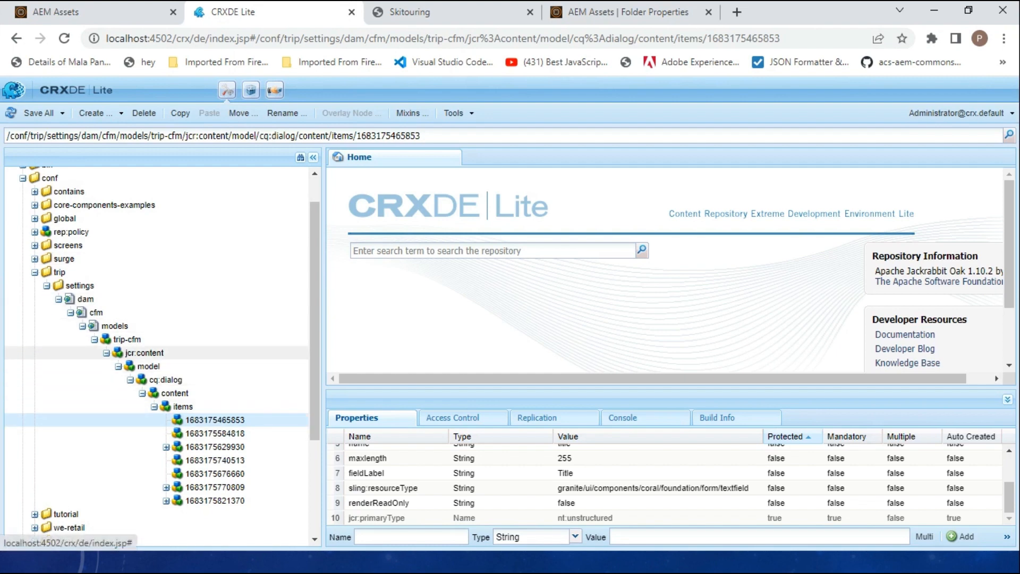
pyautogui.click(94, 339)
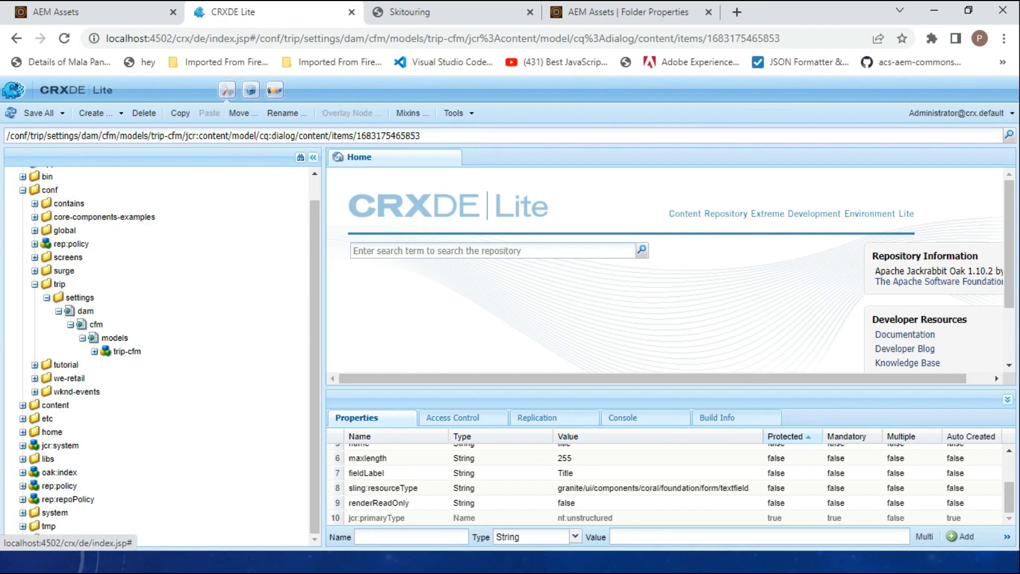
pyautogui.click(621, 12)
# - Set the trip-cf folder's cloud configuration to /conf/trip and save the folder properties
pyautogui.click(948, 265)
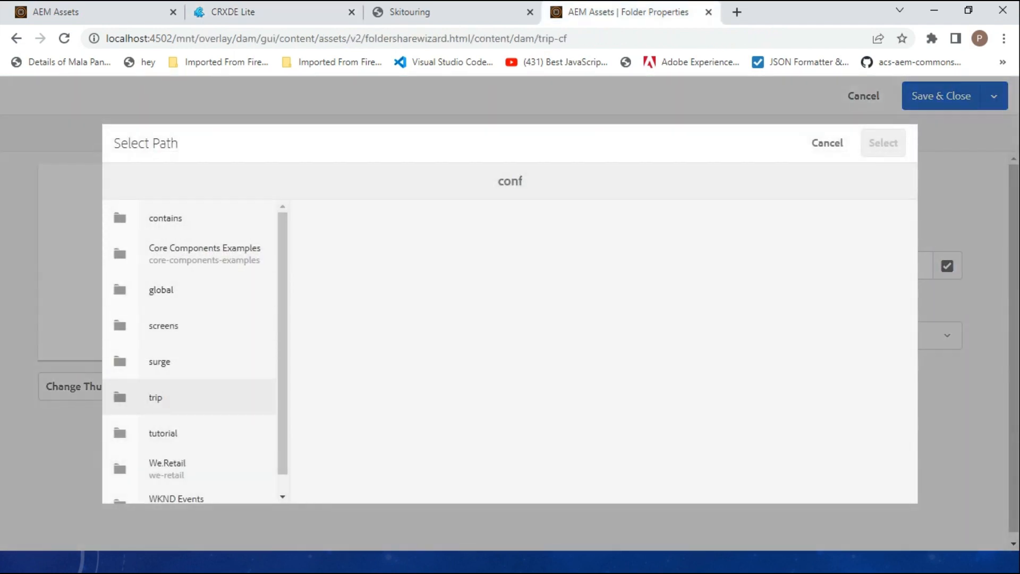
pyautogui.click(120, 397)
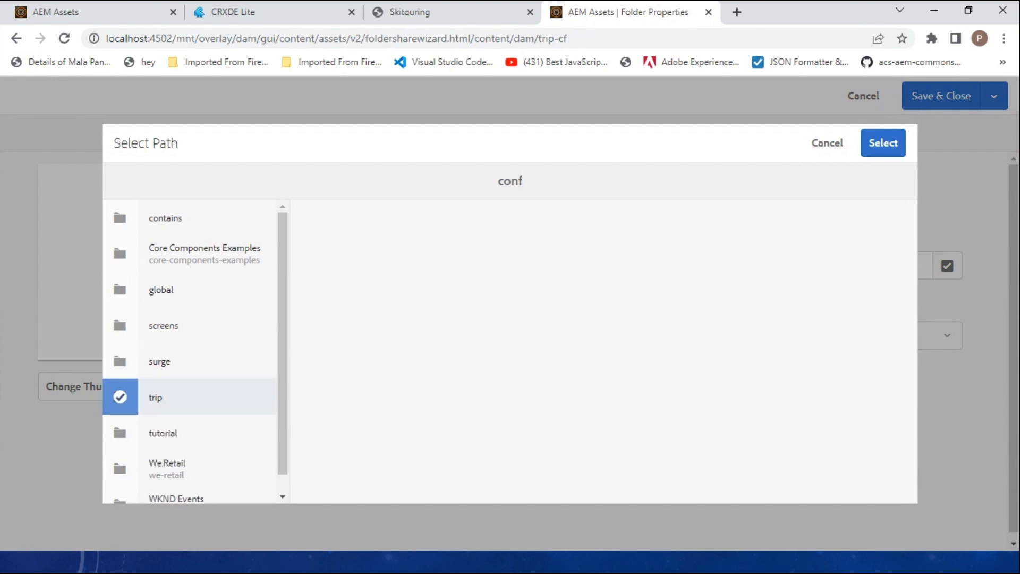
pyautogui.click(883, 143)
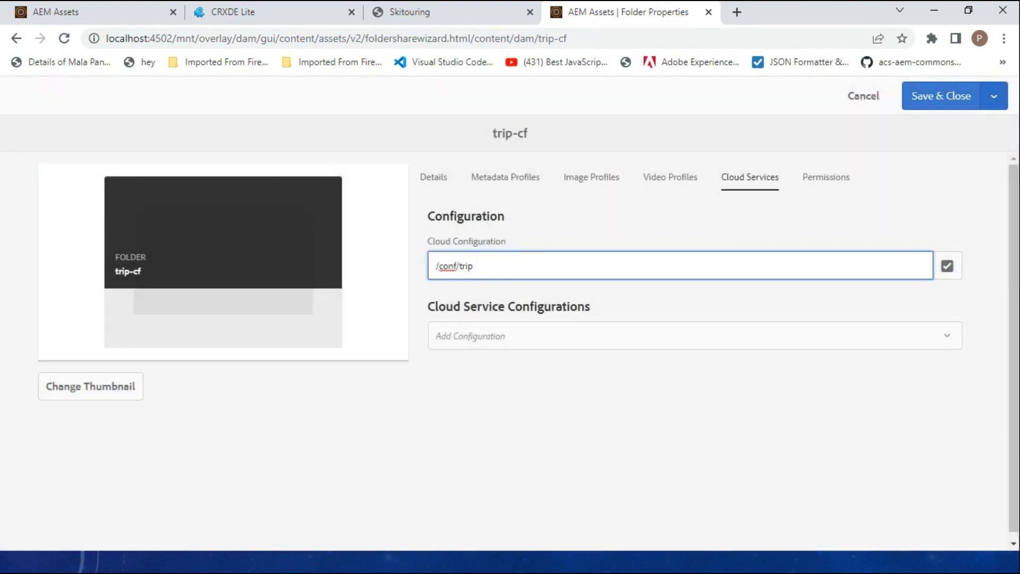
pyautogui.click(941, 96)
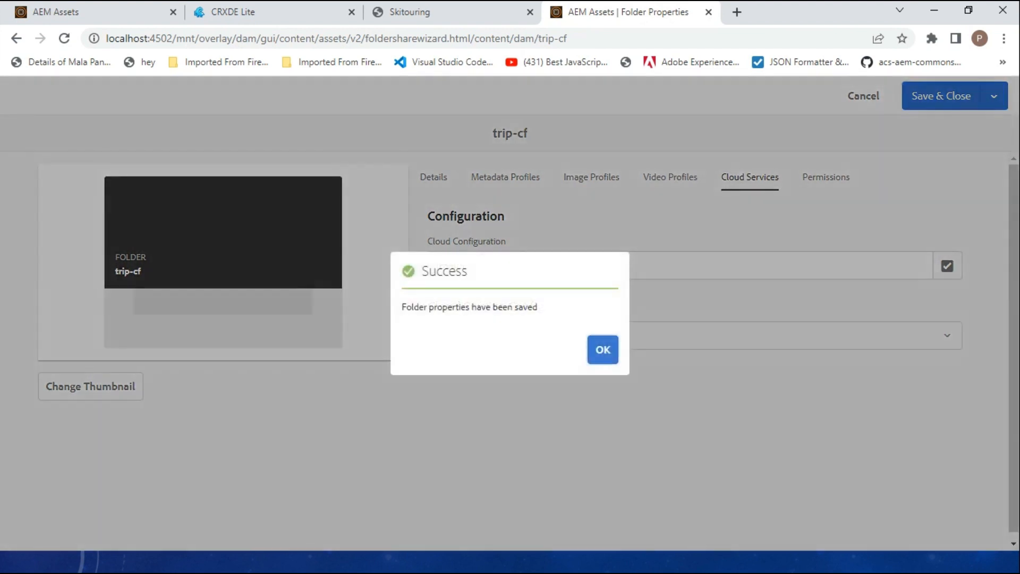
pyautogui.click(603, 350)
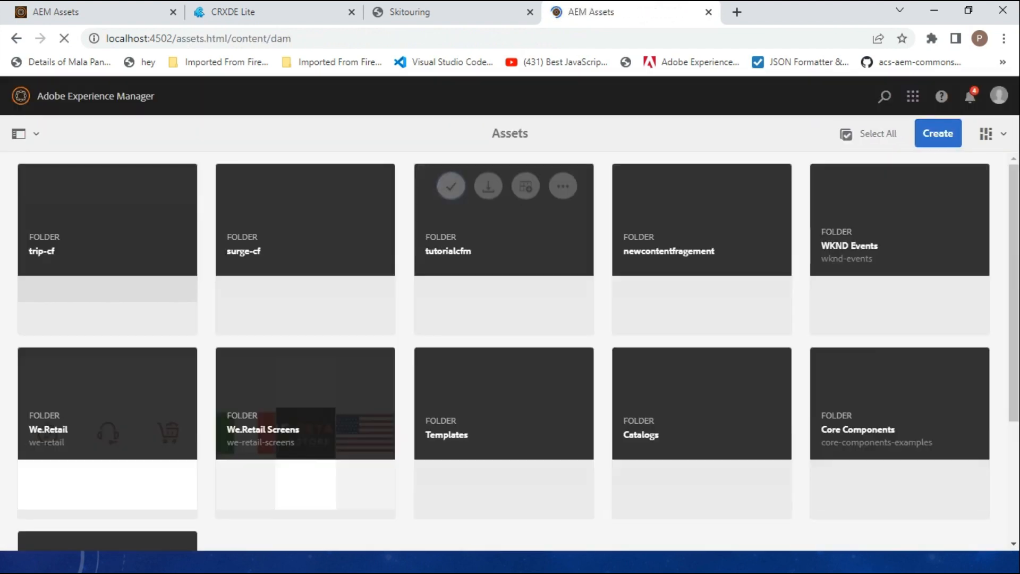
# - Start a new content fragment in the trip-cf folder based on the trip-cfm template
pyautogui.click(106, 234)
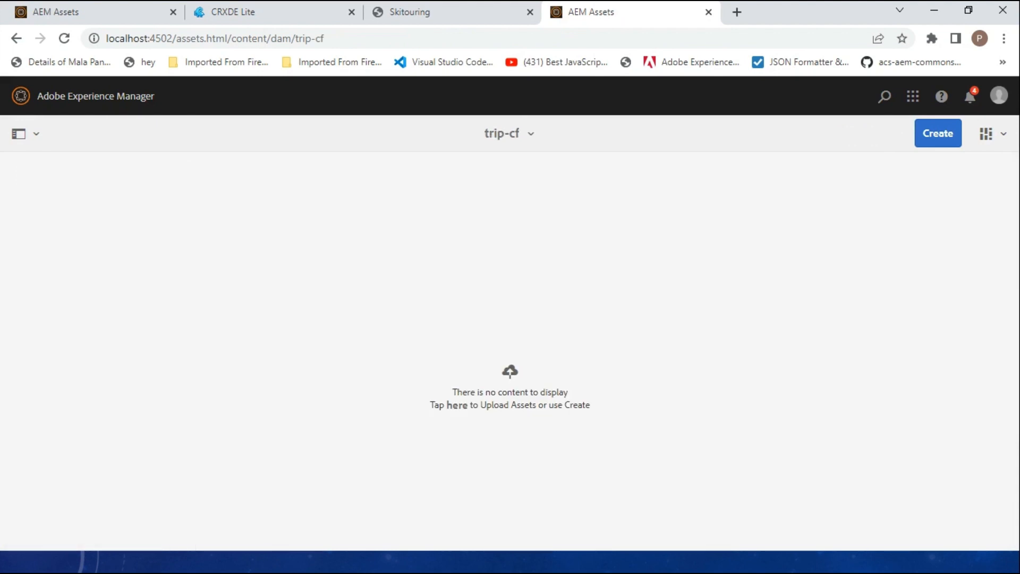
pyautogui.click(938, 134)
pyautogui.click(876, 226)
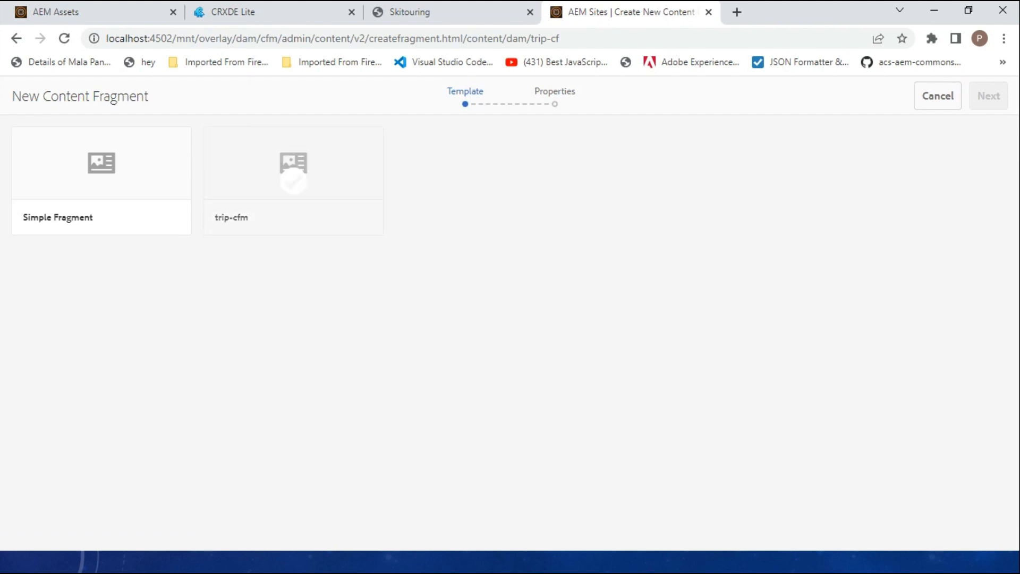
pyautogui.click(293, 181)
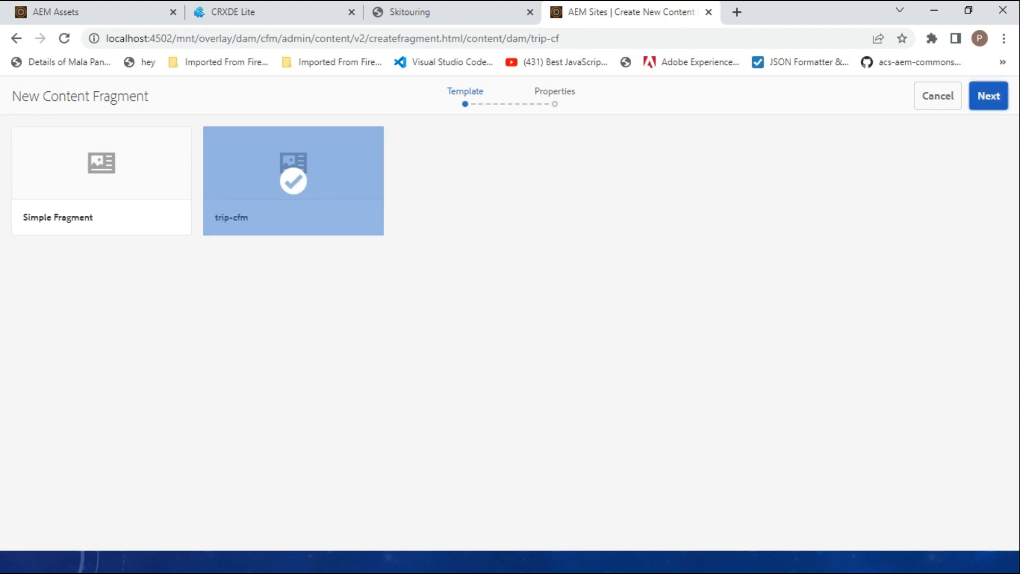
pyautogui.click(989, 96)
# - Title the new content fragment tripcf, create it and return to the trip-cf folder
pyautogui.click(451, 199)
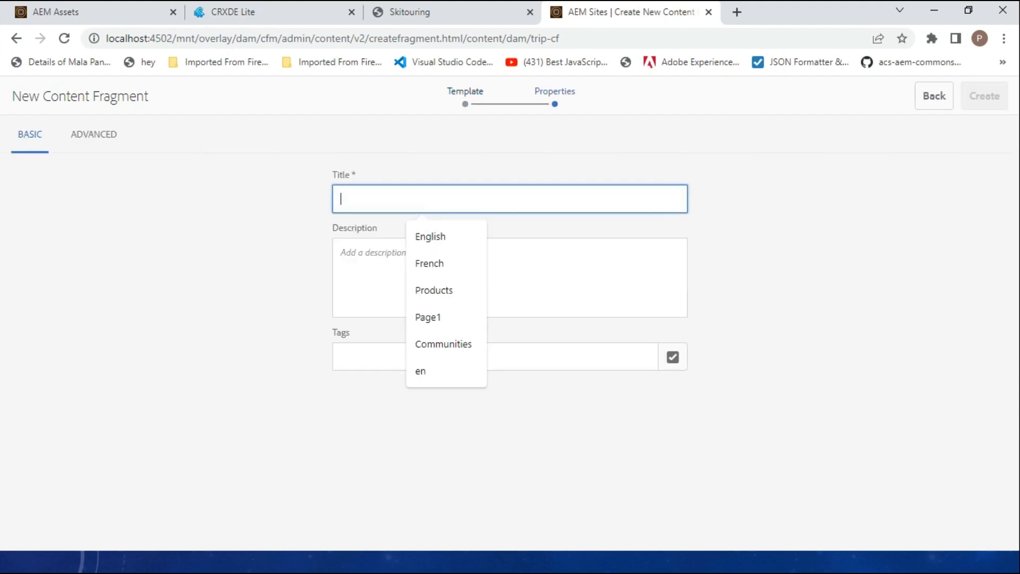
pyautogui.write('trap')
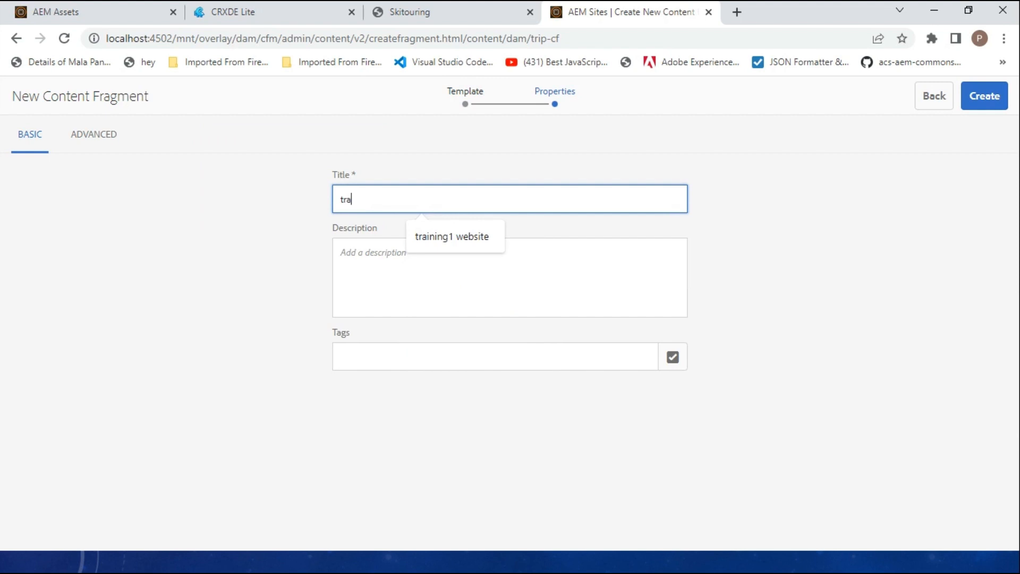
pyautogui.press('BackSpace')
pyautogui.press('BackSpace')
pyautogui.write('i')
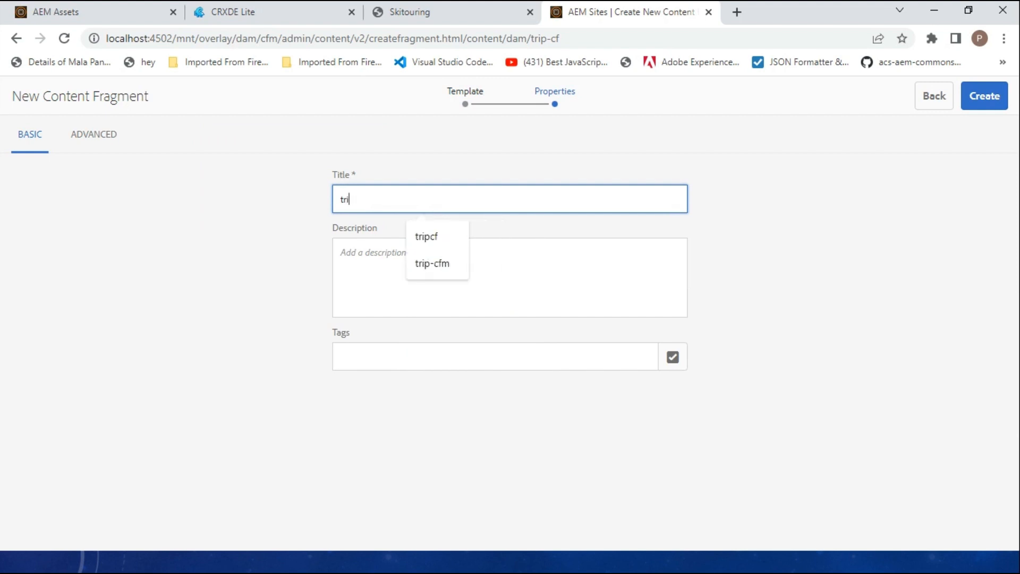
pyautogui.write('pcf')
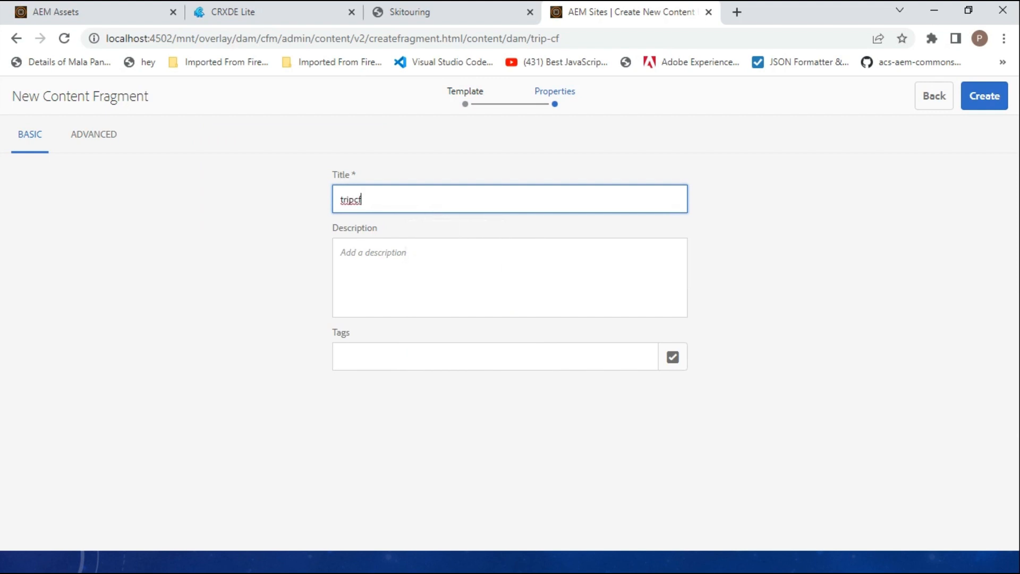
pyautogui.click(985, 96)
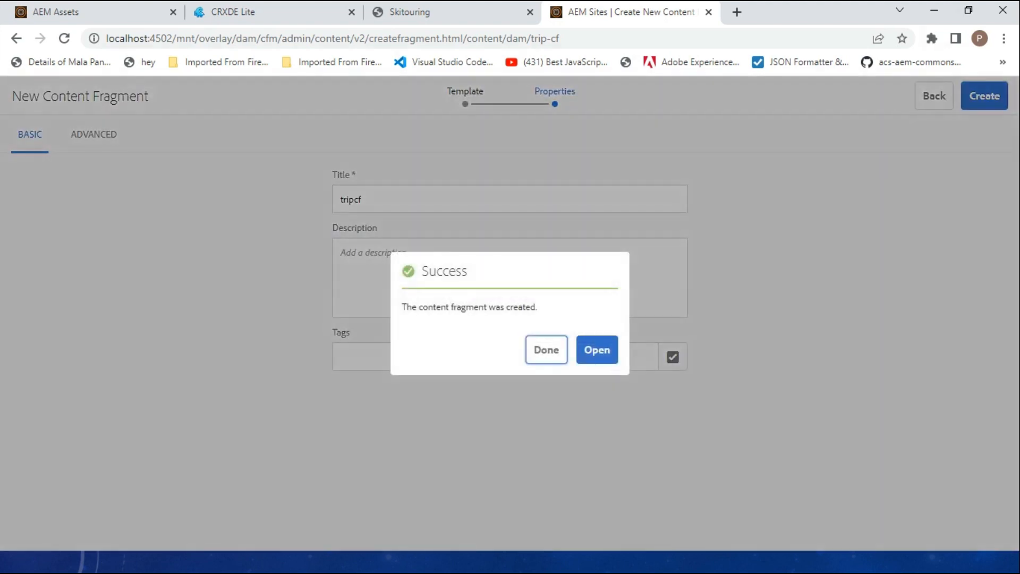
pyautogui.click(546, 350)
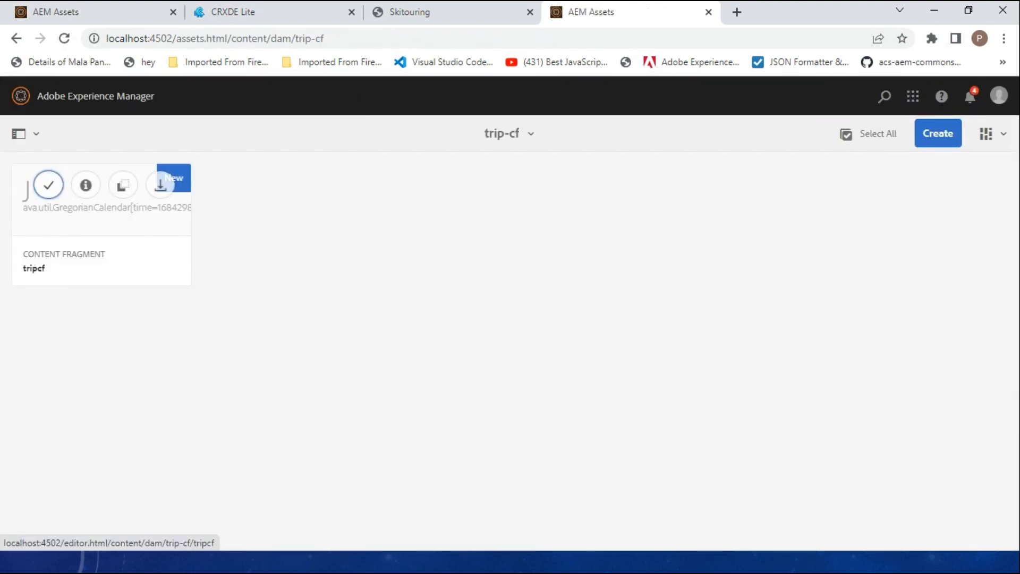
# - Open the tripcf content fragment for editing, dismiss the reference notice and review its fields
pyautogui.click(49, 185)
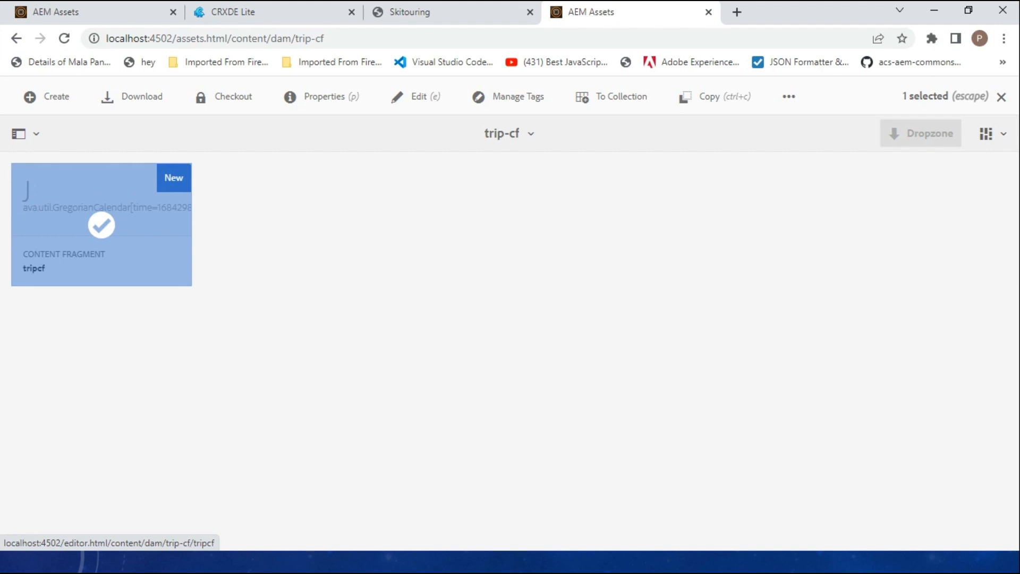
pyautogui.click(419, 96)
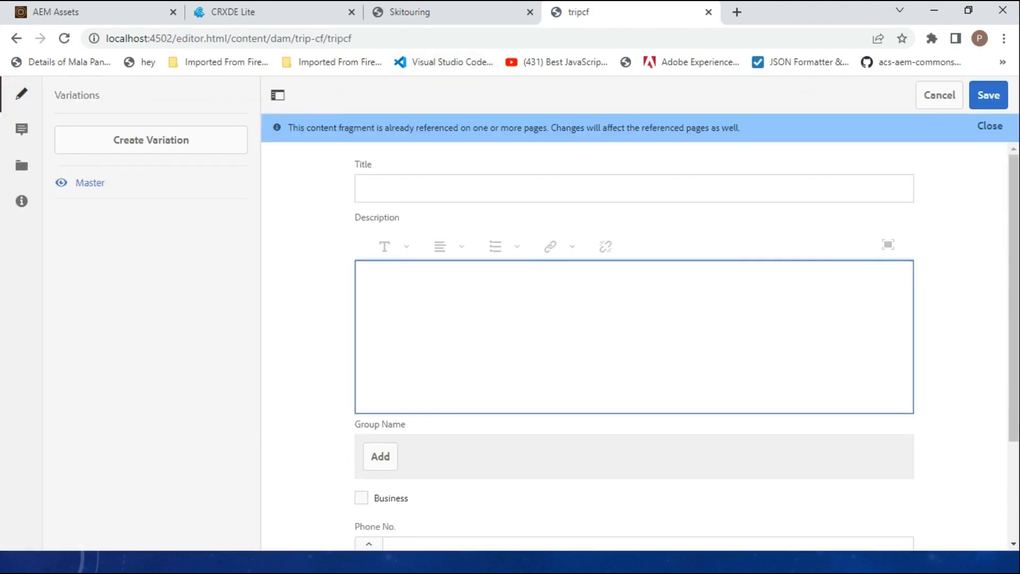
pyautogui.click(990, 126)
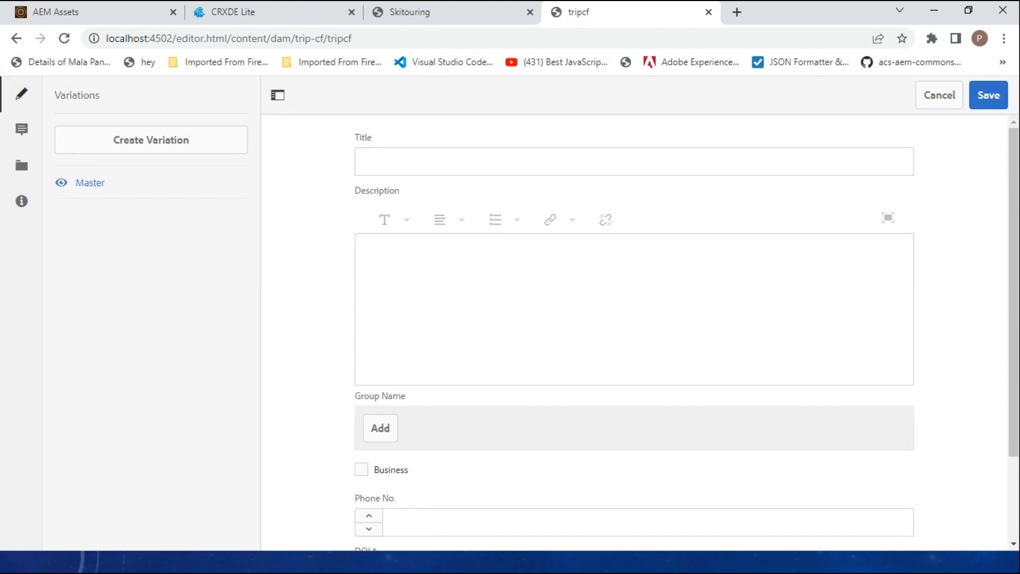
pyautogui.moveTo(373, 137); pyautogui.dragTo(355, 138)
pyautogui.click(393, 161)
pyautogui.moveTo(400, 191); pyautogui.dragTo(361, 191)
pyautogui.scroll(-2, 887, 208)
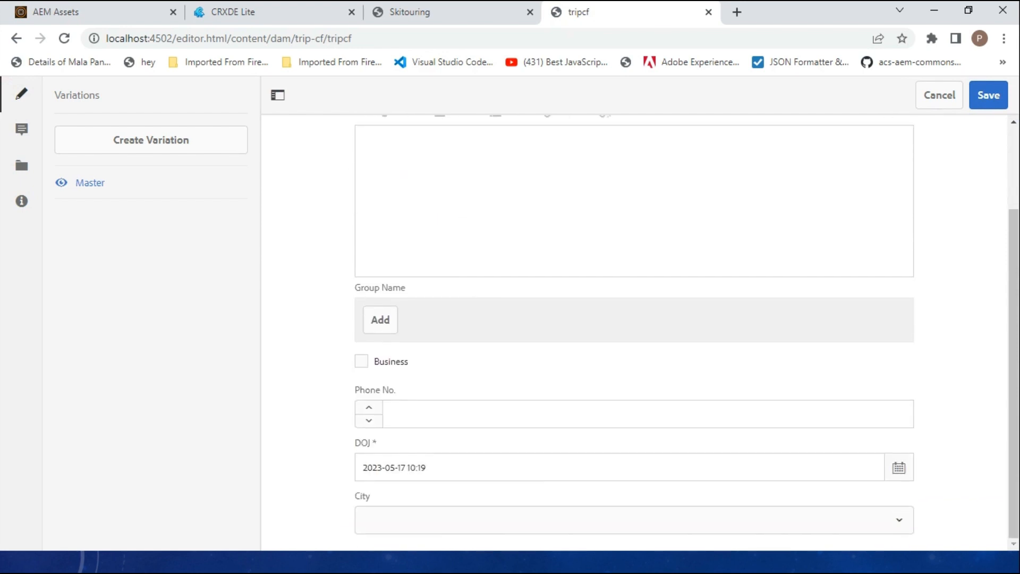
pyautogui.moveTo(353, 286); pyautogui.dragTo(377, 442)
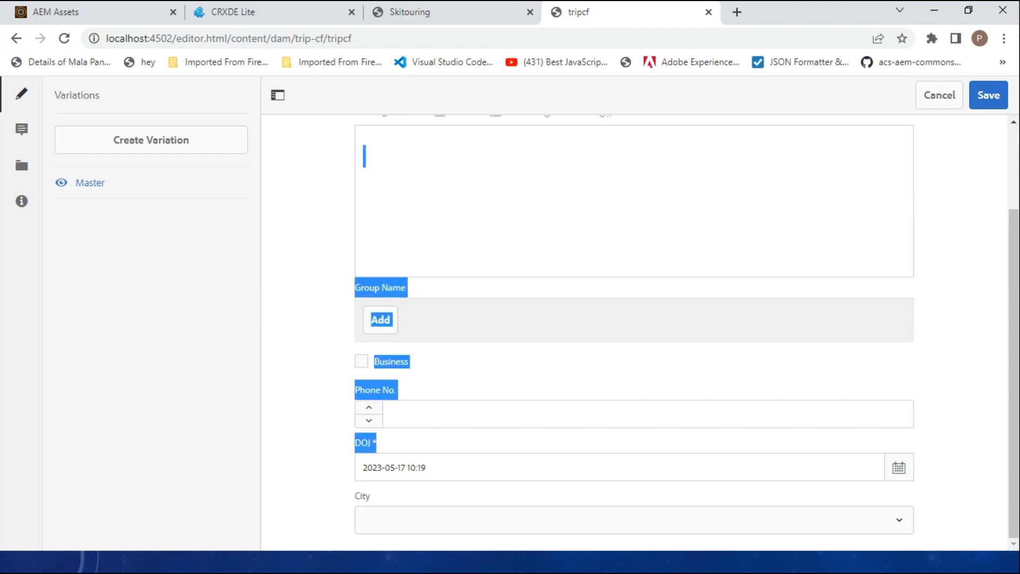
pyautogui.click(425, 443)
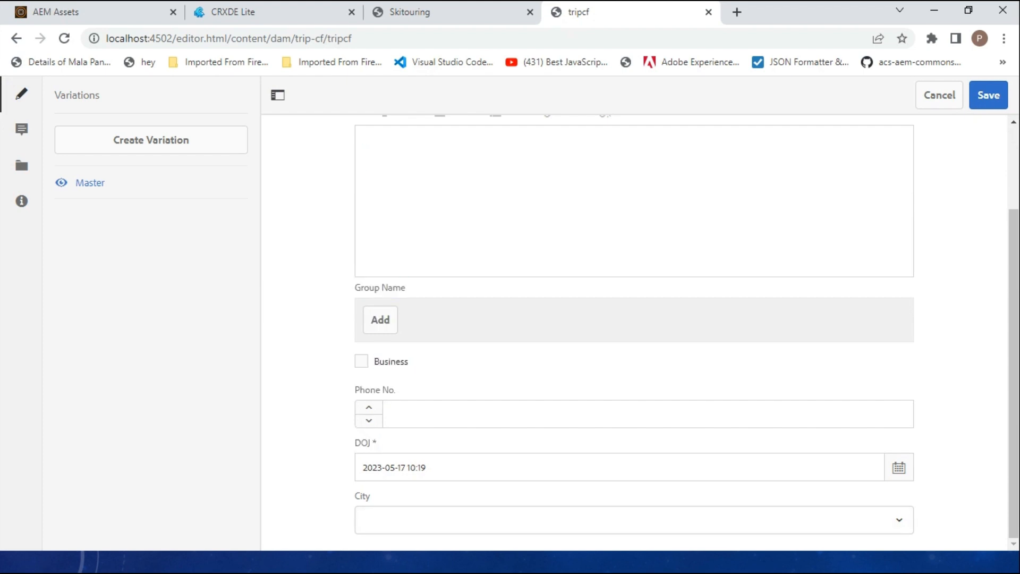
# - Fill in the fragment's City as Mumbai, Title as Surge and Description as "this is description"
pyautogui.click(634, 520)
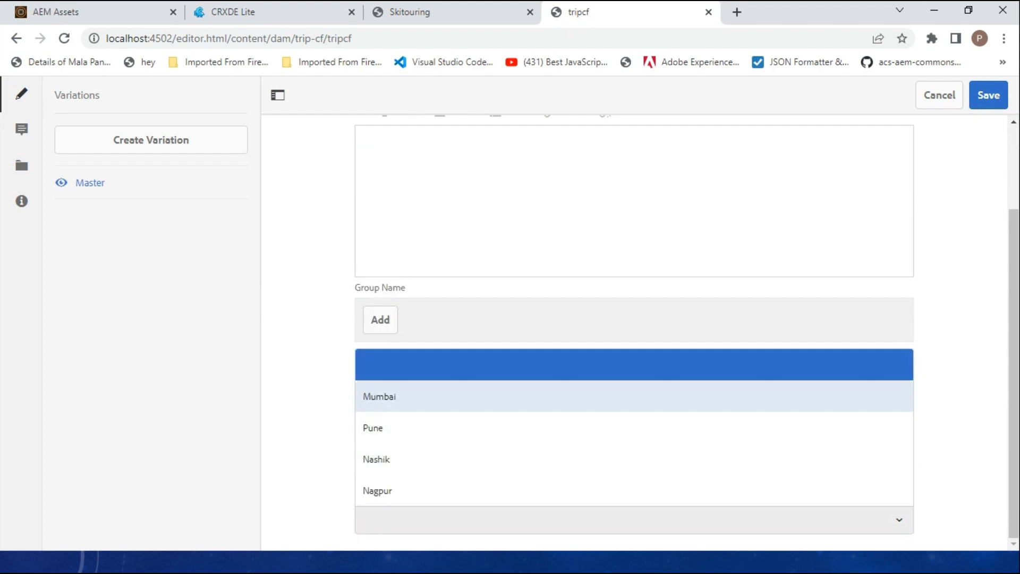
pyautogui.click(634, 396)
pyautogui.scroll(2, 887, 209)
pyautogui.click(364, 162)
pyautogui.write('Surge')
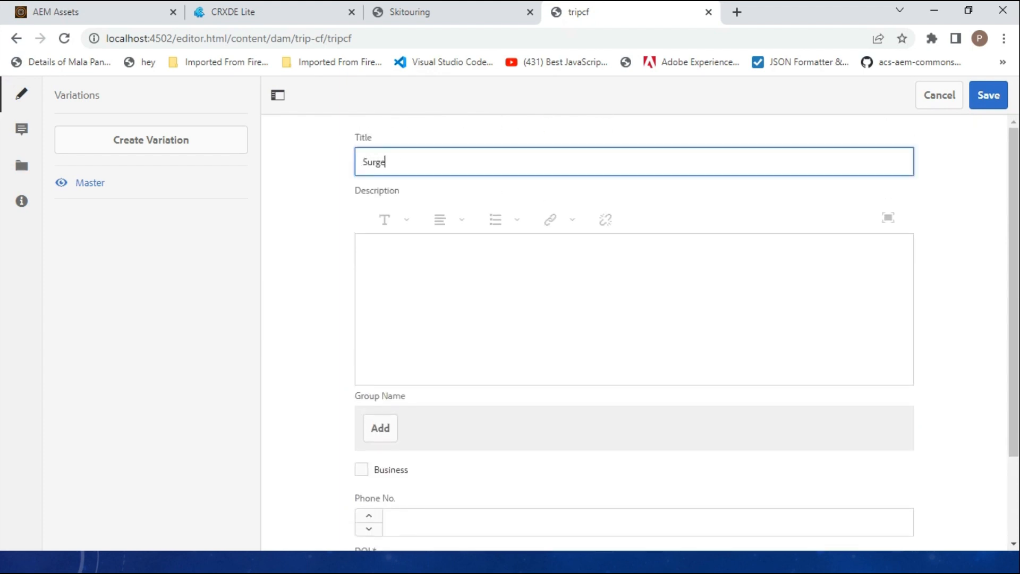
pyautogui.press('Tab')
pyautogui.write('this is')
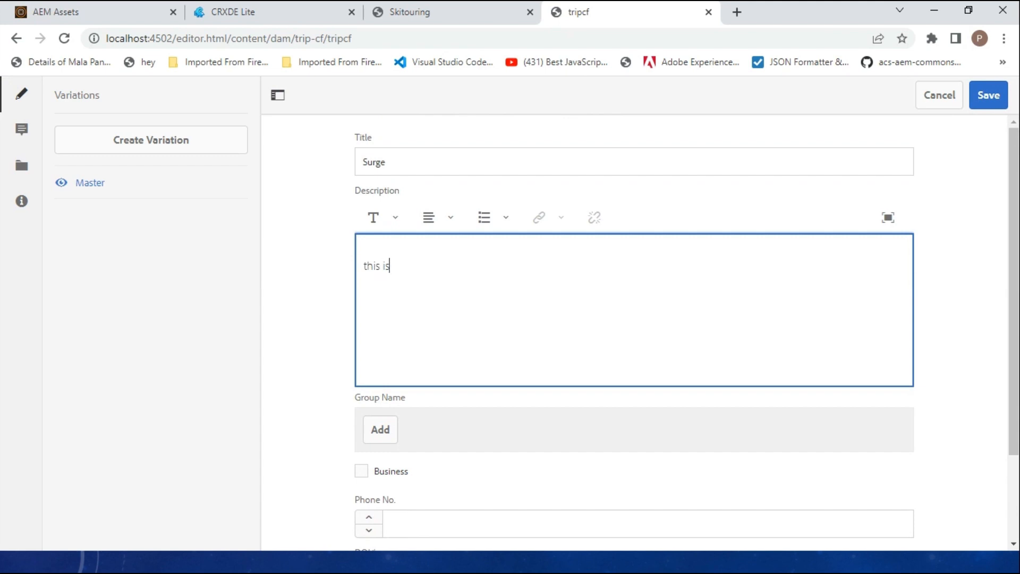
pyautogui.write(' description')
# - Add three Group Name entries to the fragment: q, w and b
pyautogui.click(380, 429)
pyautogui.scroll(-3, 634, 332)
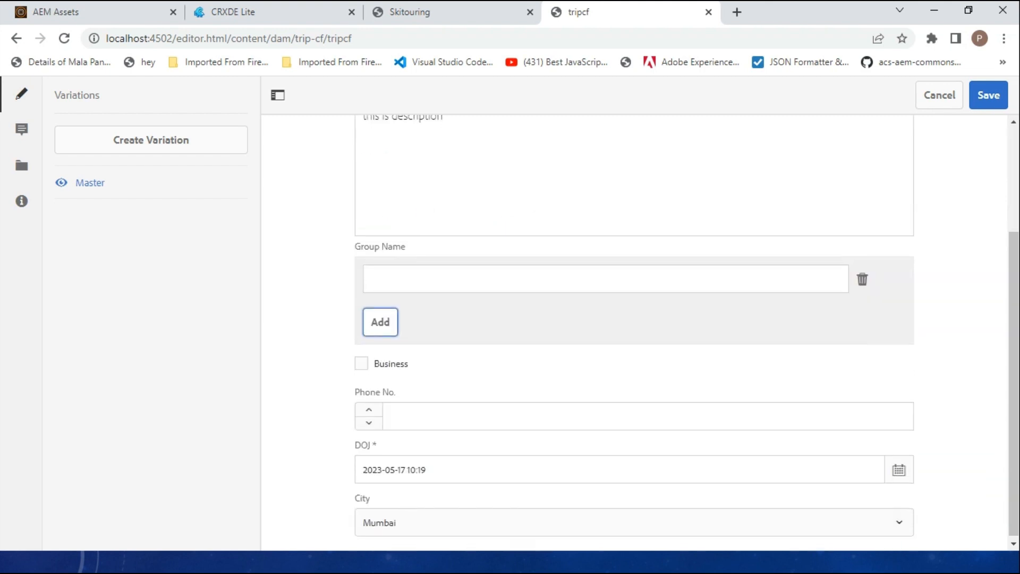
pyautogui.click(447, 284)
pyautogui.write('q')
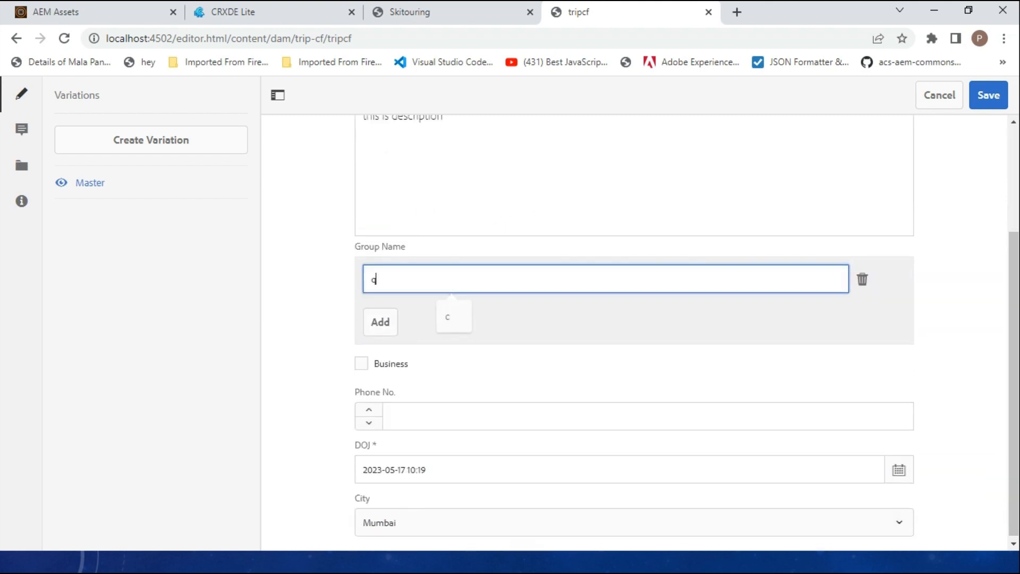
pyautogui.click(381, 322)
pyautogui.click(447, 314)
pyautogui.write('w')
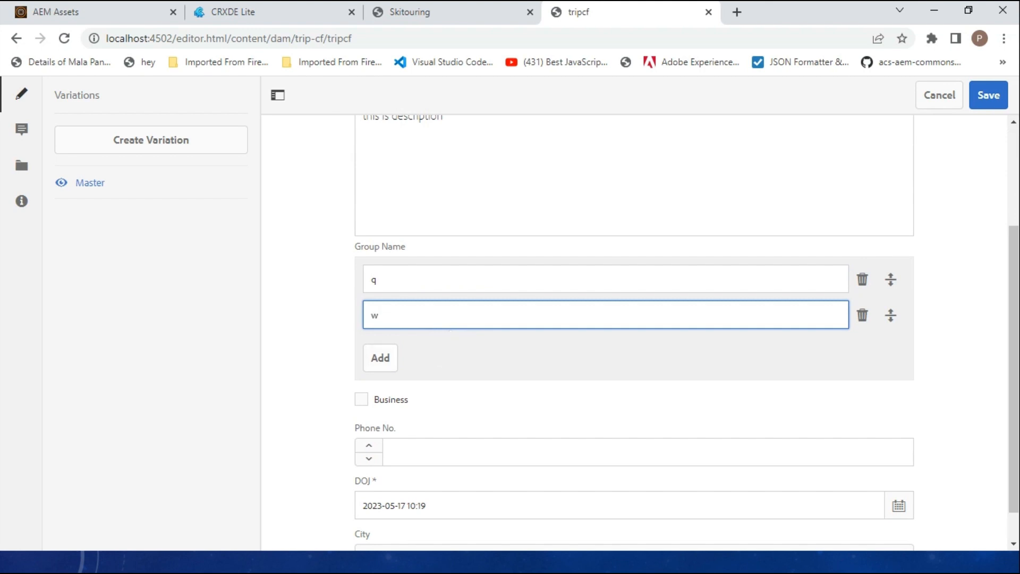
pyautogui.click(380, 358)
pyautogui.click(446, 350)
pyautogui.write('b')
# - Enable the Business option and enter the phone number
pyautogui.scroll(-1, 632, 330)
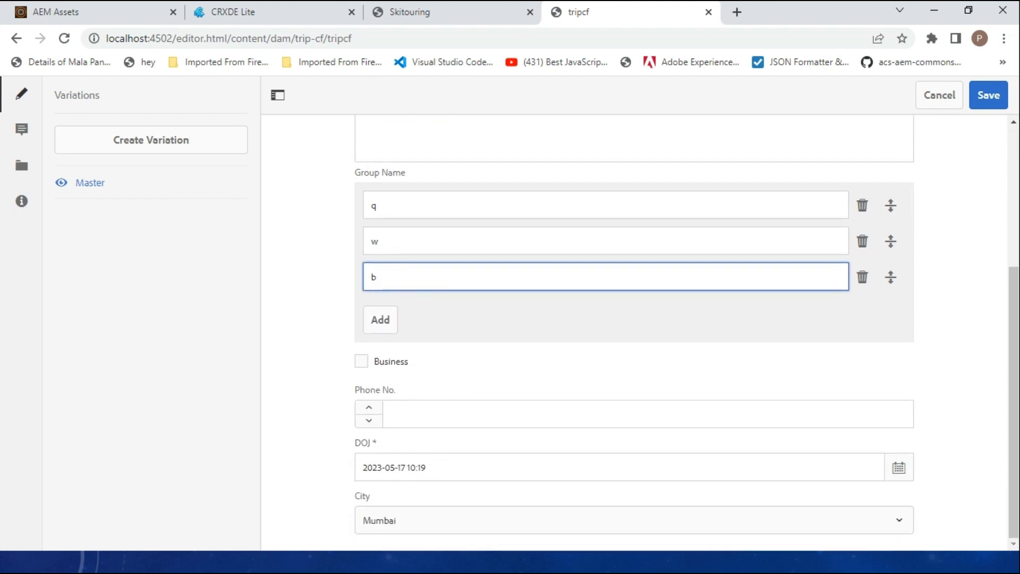
pyautogui.click(361, 361)
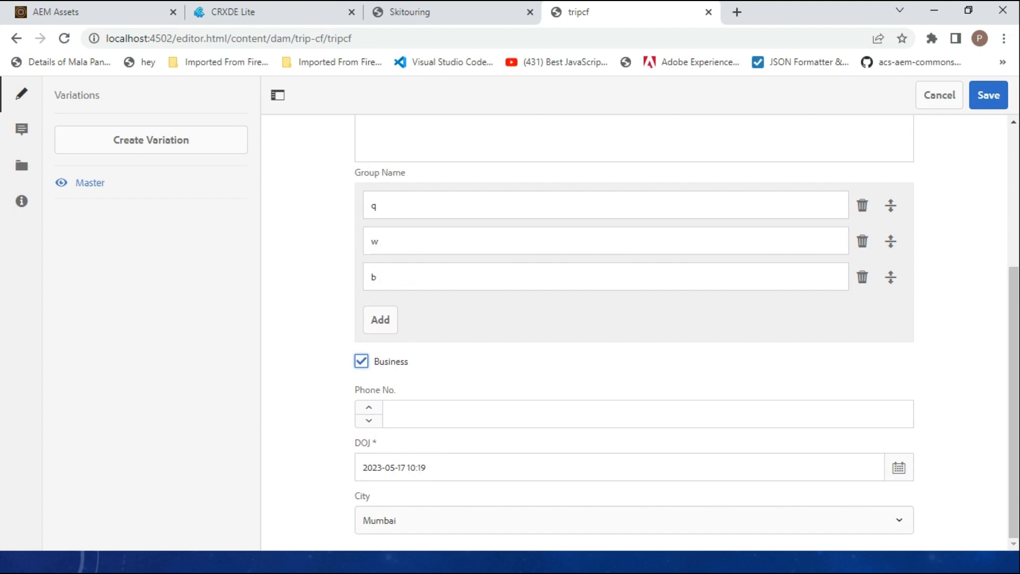
pyautogui.click(404, 414)
pyautogui.write('123456')
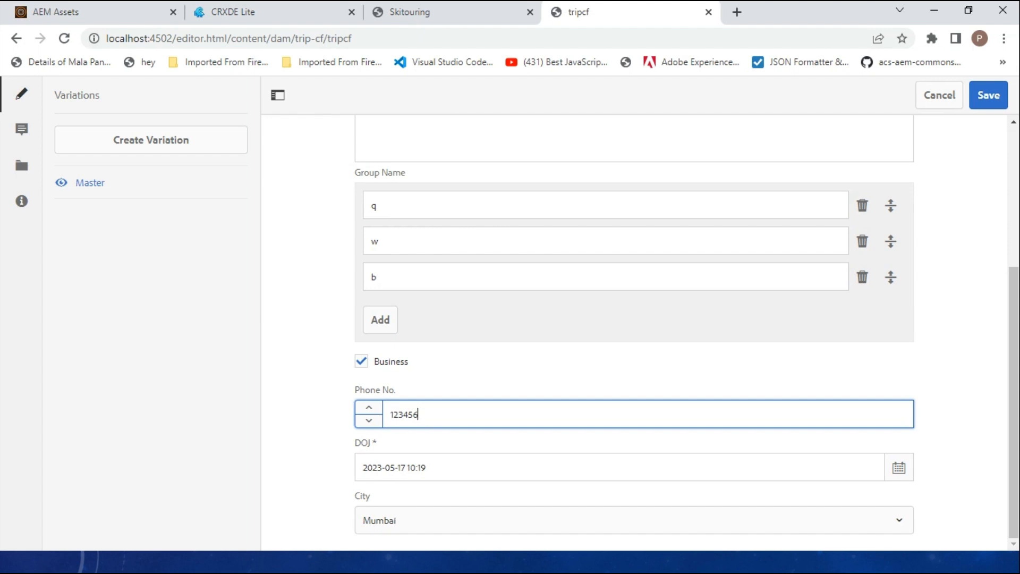
pyautogui.moveTo(431, 467); pyautogui.dragTo(361, 468)
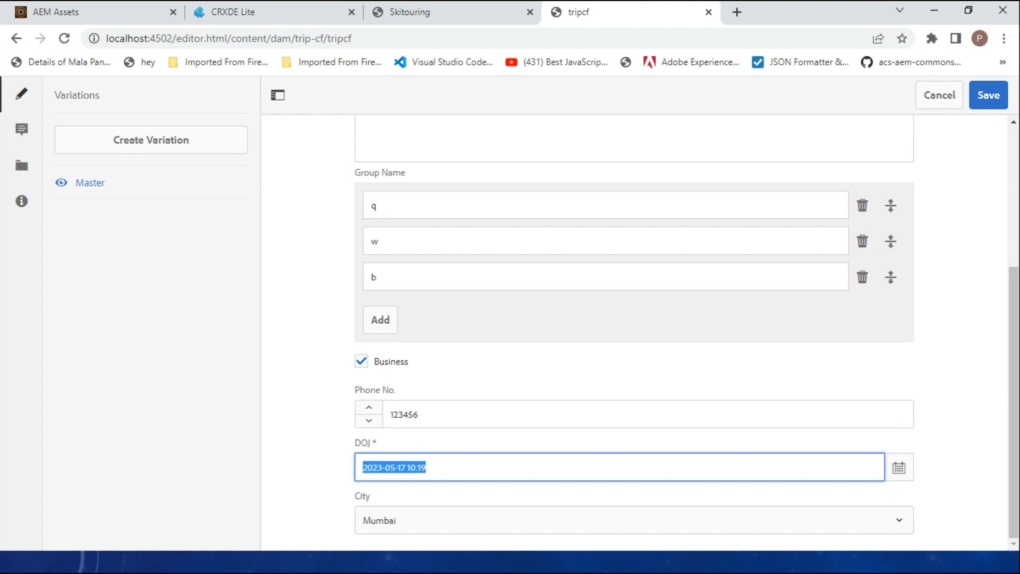
pyautogui.moveTo(427, 467); pyautogui.dragTo(362, 467)
pyautogui.moveTo(428, 468); pyautogui.dragTo(362, 467)
pyautogui.press('BackSpace')
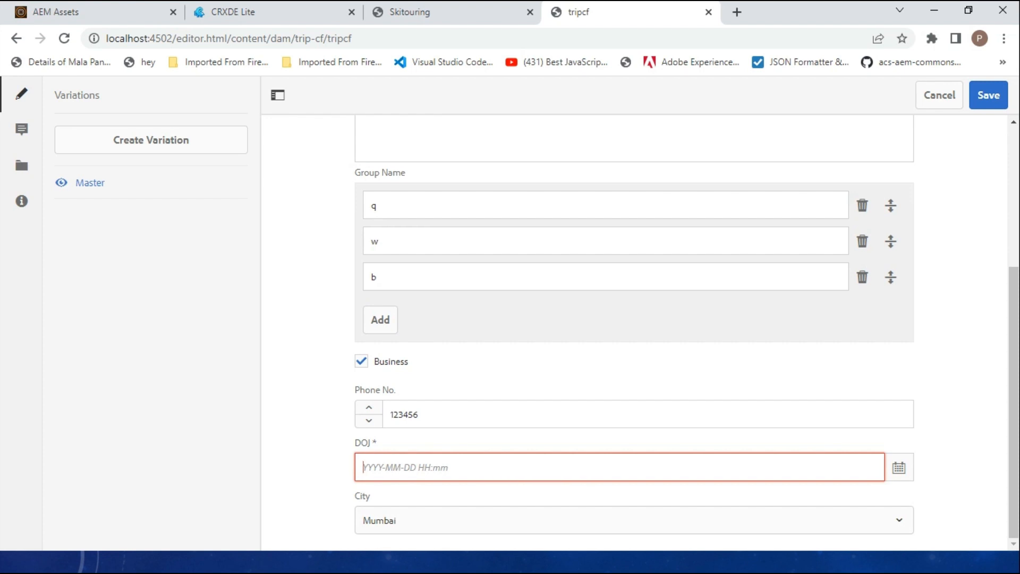
pyautogui.hotkey('ctrl', 'z')
pyautogui.press('End')
# - Set the fragment's City to Nagpur and review the filled-in fields from the title down
pyautogui.click(634, 520)
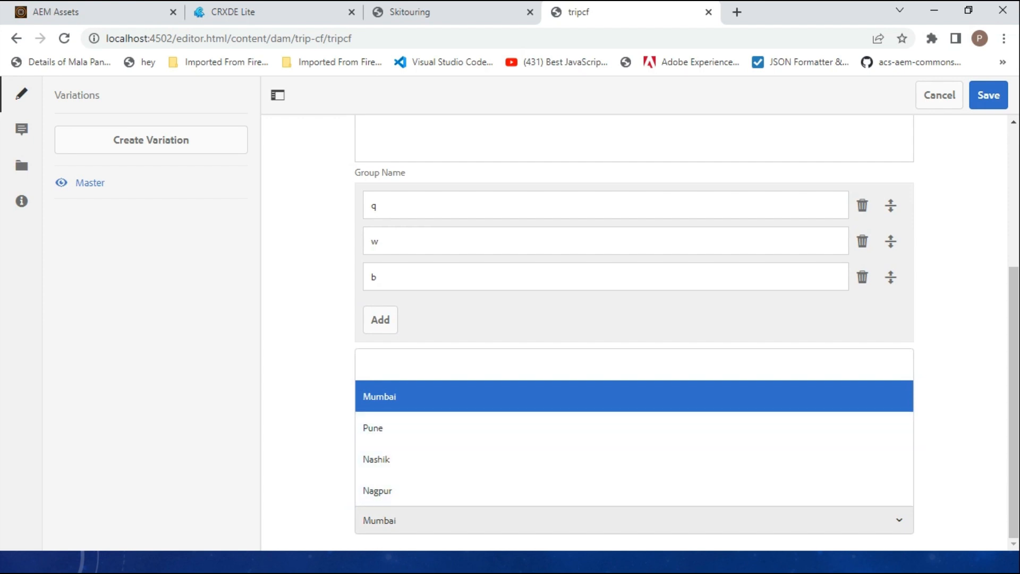
pyautogui.click(634, 490)
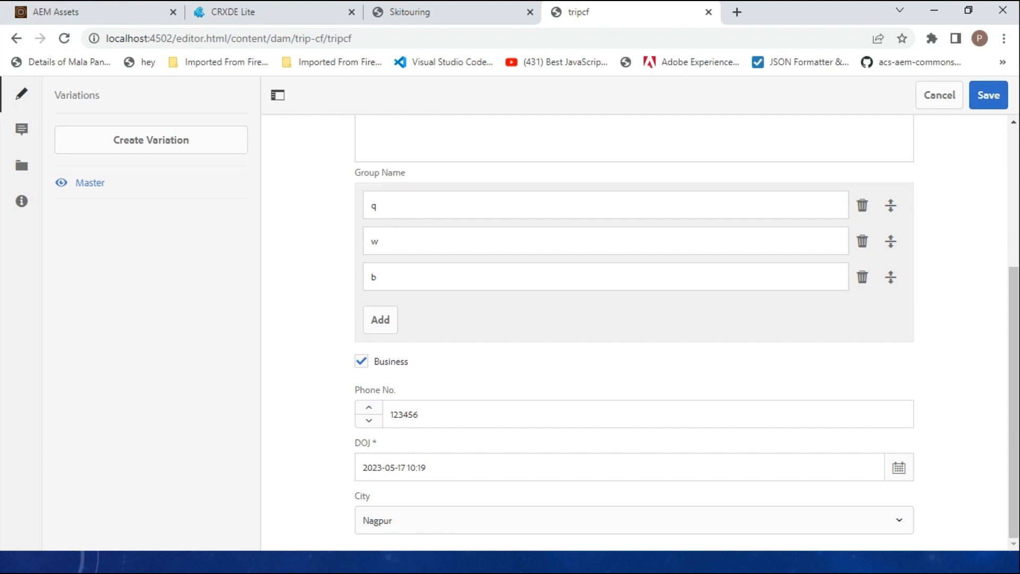
pyautogui.scroll(4, 887, 209)
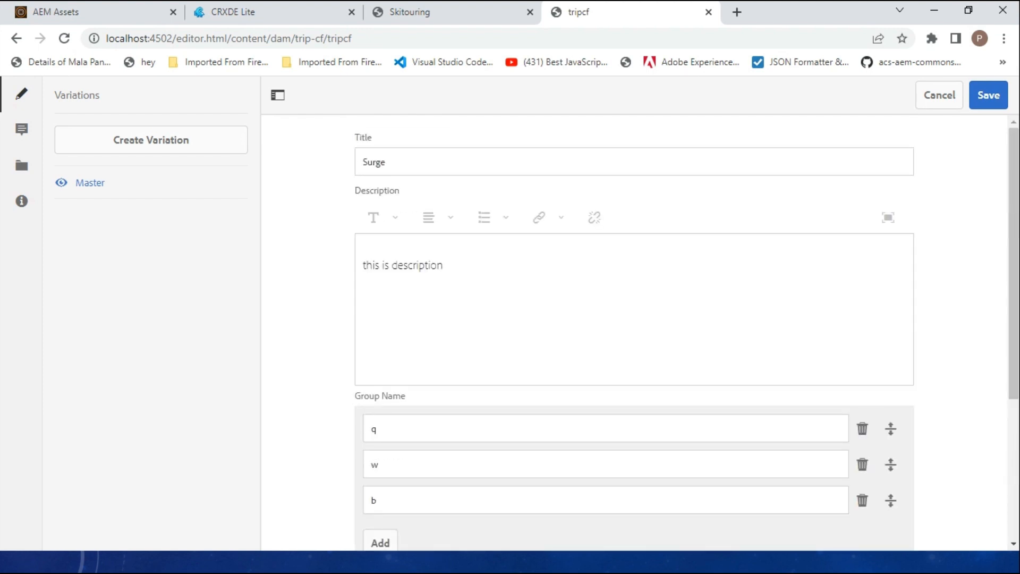
pyautogui.scroll(-3, 887, 209)
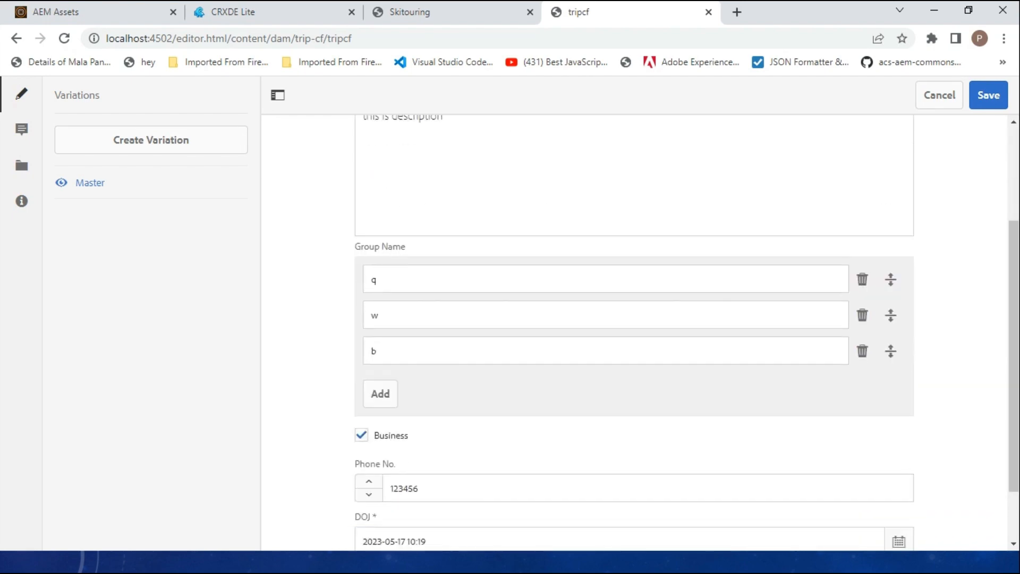
pyautogui.scroll(3, 634, 319)
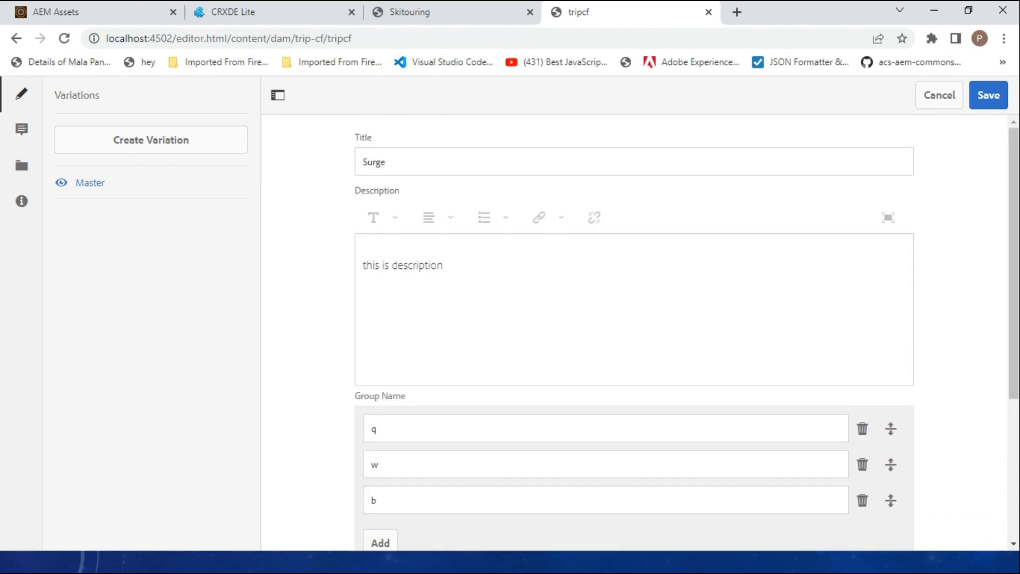
# - Create a new variation of the fragment titled variation1
pyautogui.rightClick(95, 187)
pyautogui.press('Escape')
pyautogui.click(151, 140)
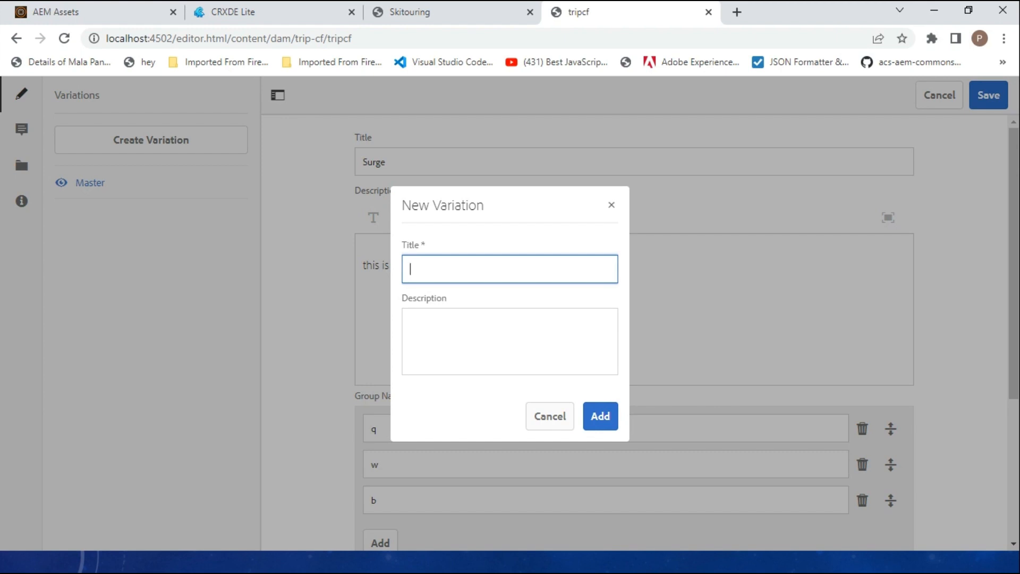
pyautogui.write('variation1')
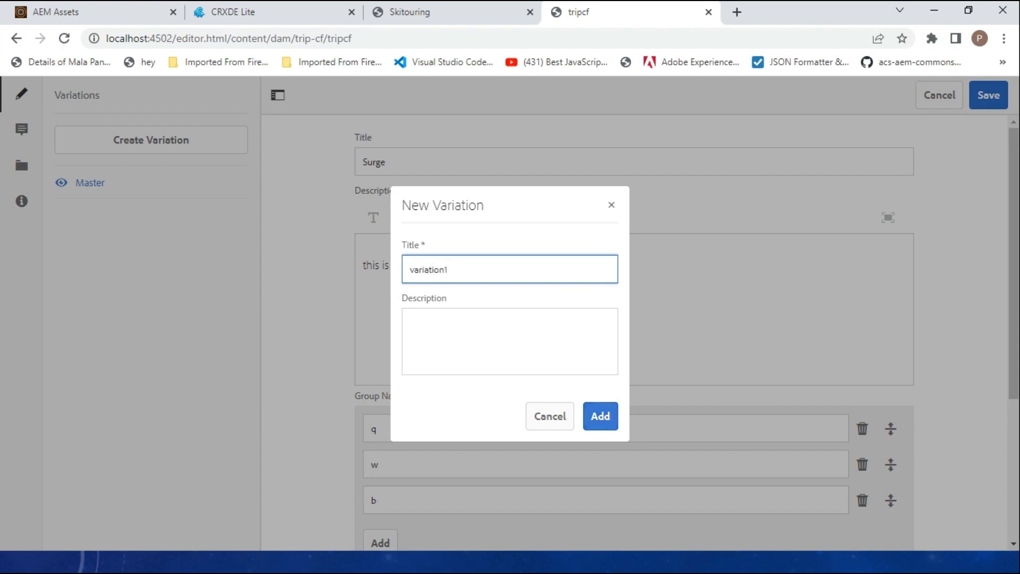
pyautogui.press('Return')
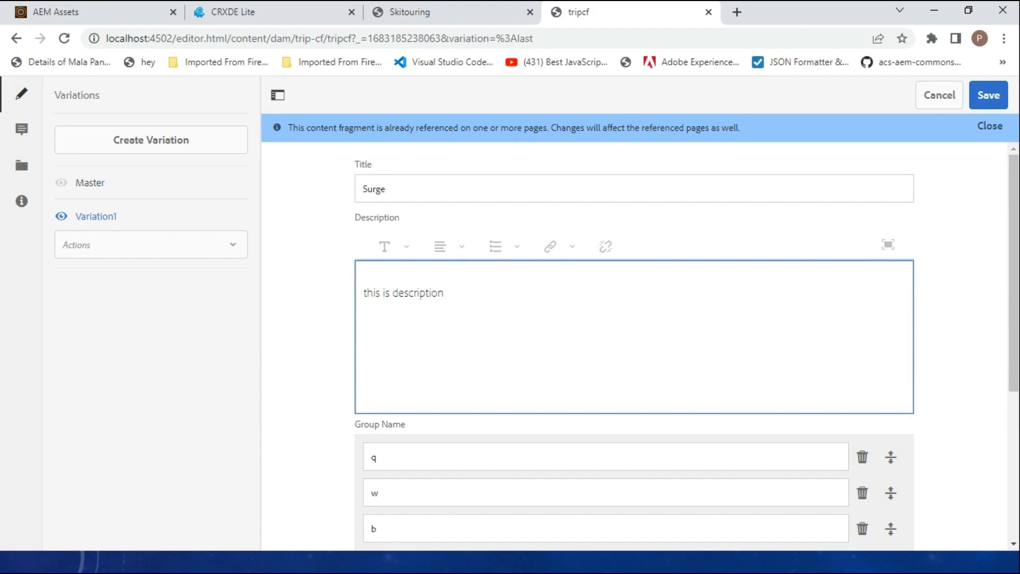
# - Set the variation's Title to Digital, keeping its description text
pyautogui.click(386, 189)
pyautogui.hotkey('ctrl', 'a')
pyautogui.write('Digital')
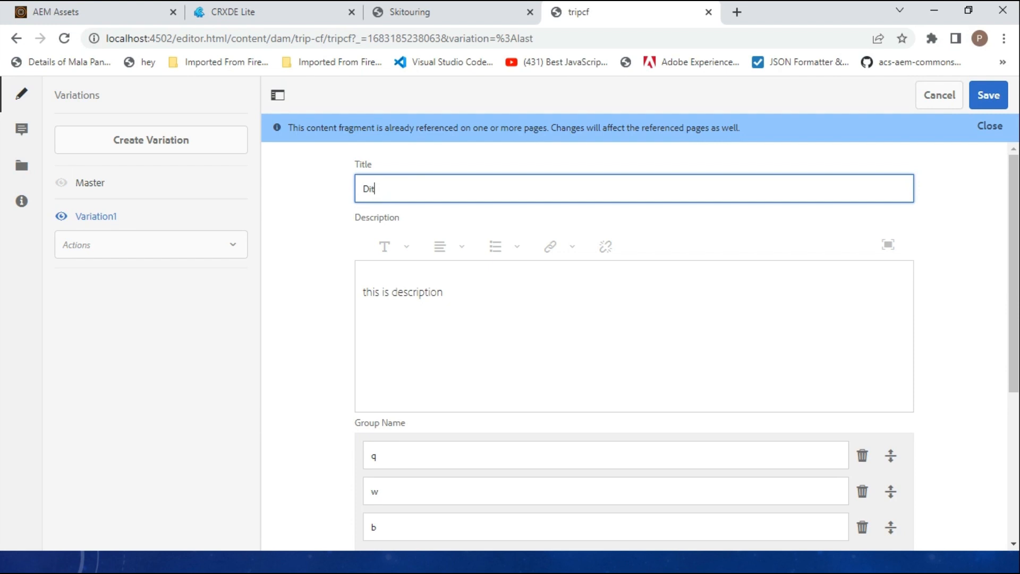
pyautogui.click(445, 292)
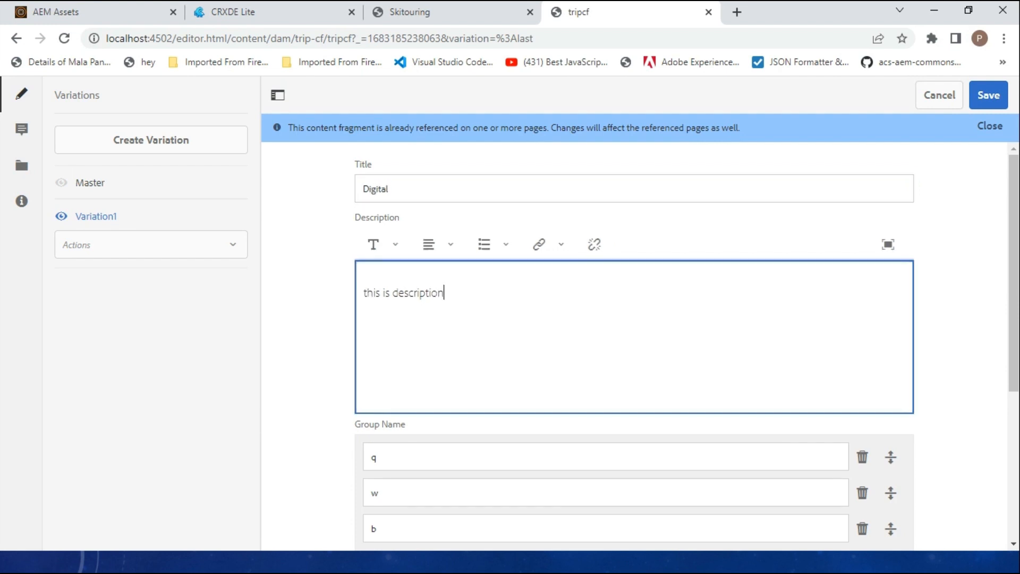
pyautogui.hotkey('ctrl', 'a')
# - Add a fourth Group Name entry, ba, to the variation
pyautogui.scroll(-2, 634, 346)
pyautogui.click(380, 421)
pyautogui.click(404, 414)
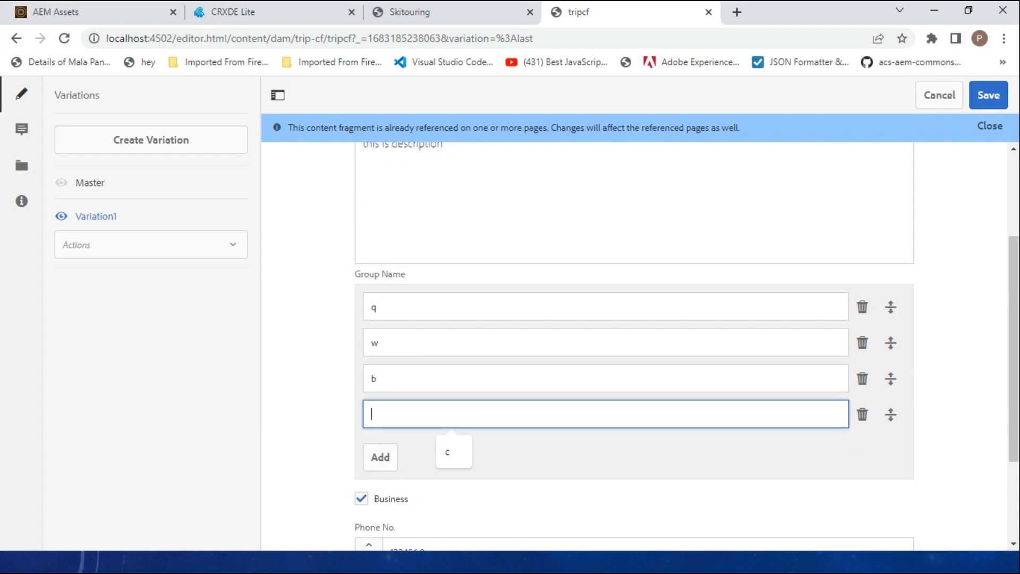
pyautogui.write('b')
pyautogui.scroll(-2, 634, 346)
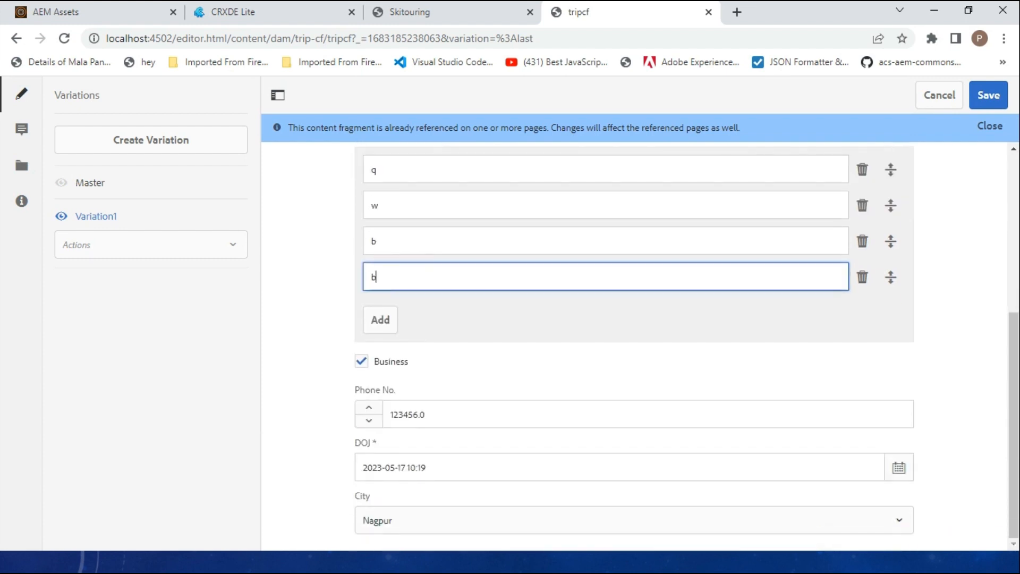
pyautogui.write('a')
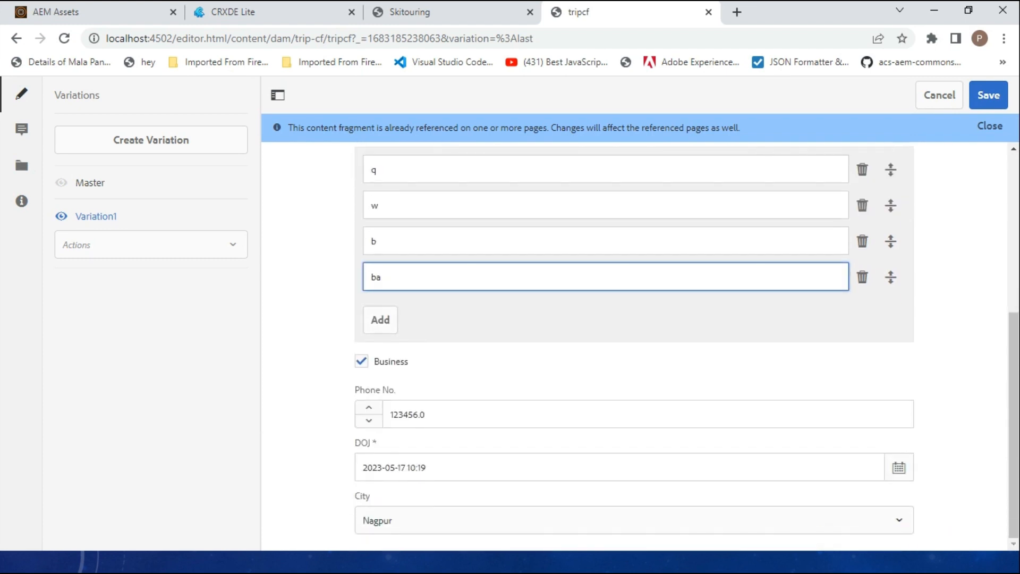
# - Disable the Business option and replace the phone number in the variation
pyautogui.click(361, 361)
pyautogui.click(426, 414)
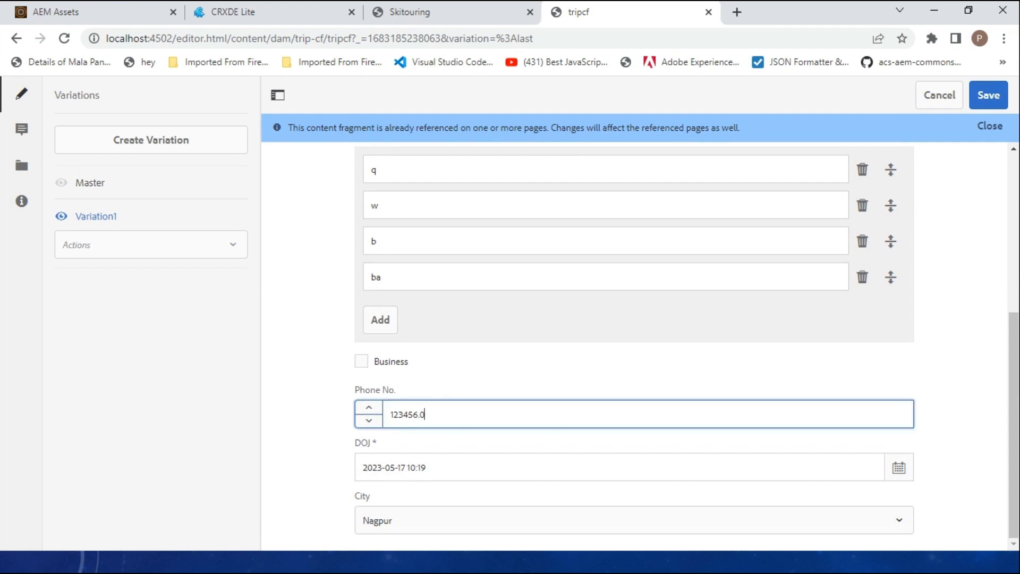
pyautogui.hotkey('ctrl', 'a')
pyautogui.write('12321')
# - Set the variation's City to Nashik and save the content fragment
pyautogui.click(634, 520)
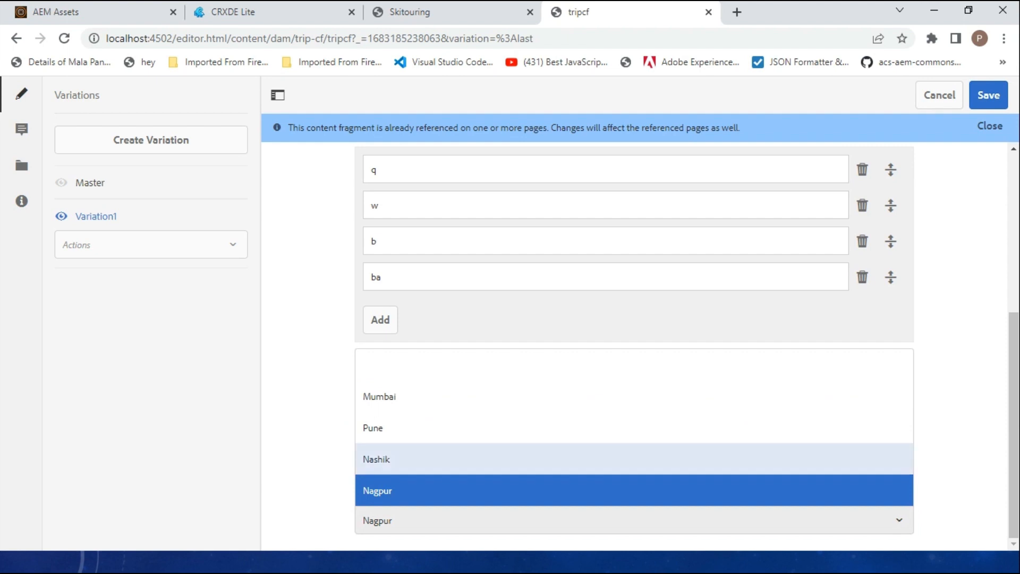
pyautogui.click(635, 459)
pyautogui.click(988, 95)
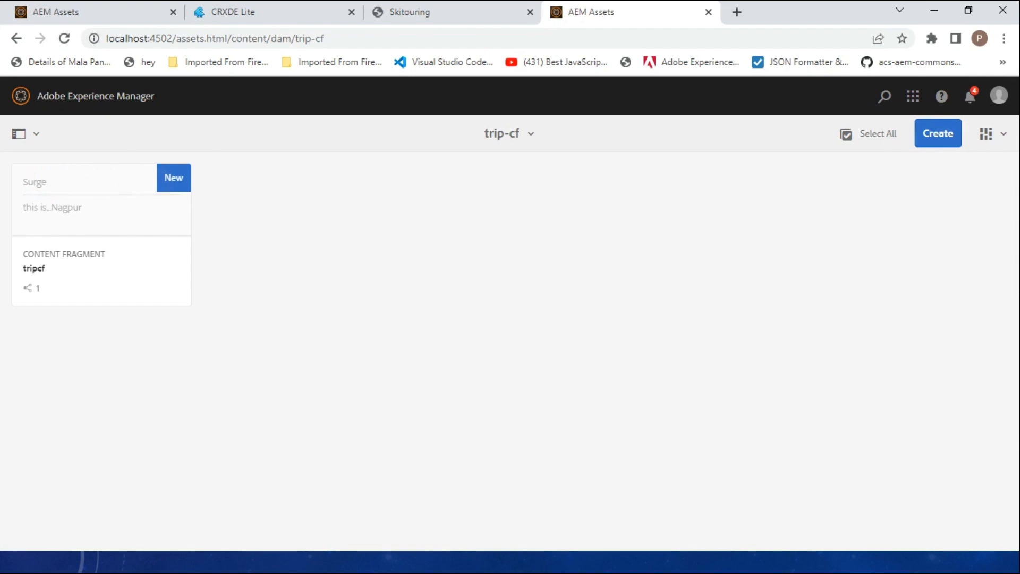
# - Switch to the Skitouring page, cancel the open Content Fragment dialog and select the empty component placeholder below the existing fragment
pyautogui.click(409, 12)
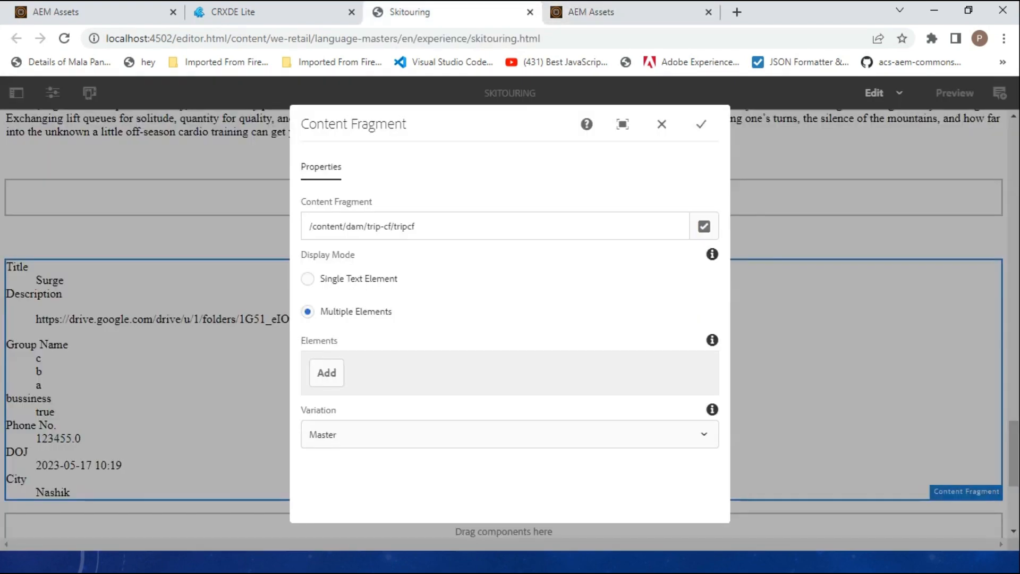
pyautogui.click(661, 124)
pyautogui.scroll(-5, 510, 329)
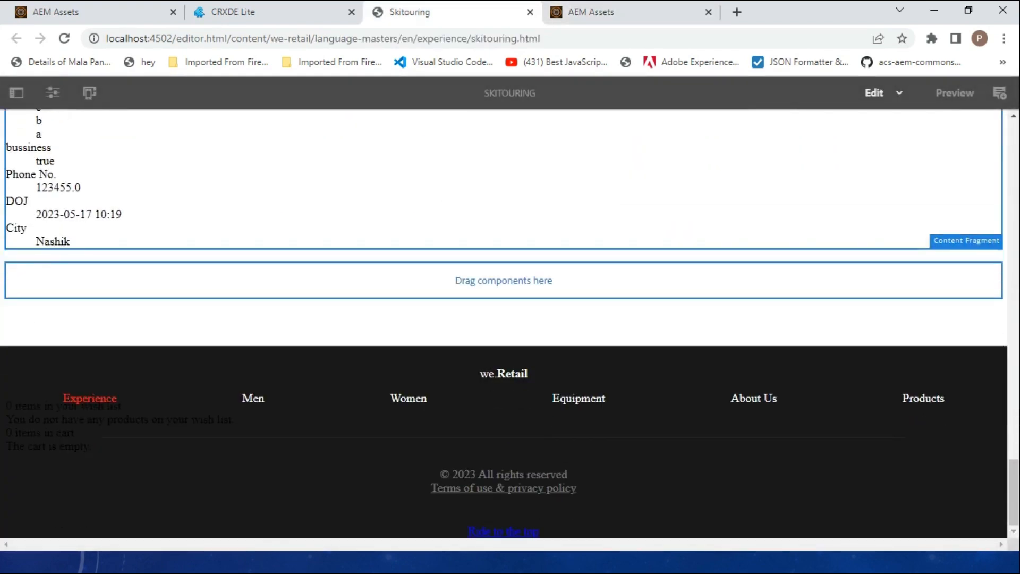
pyautogui.click(504, 280)
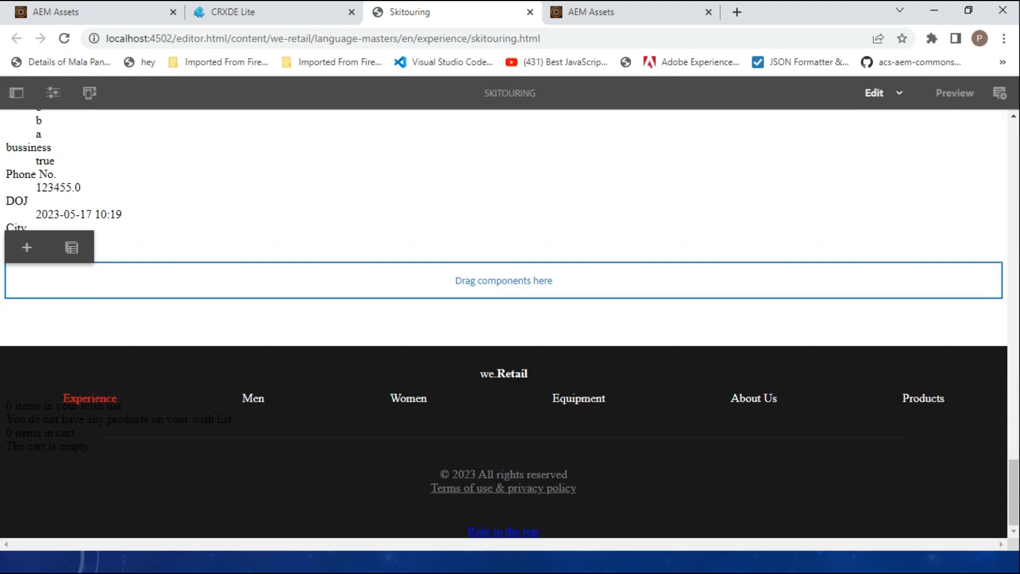
pyautogui.click(590, 11)
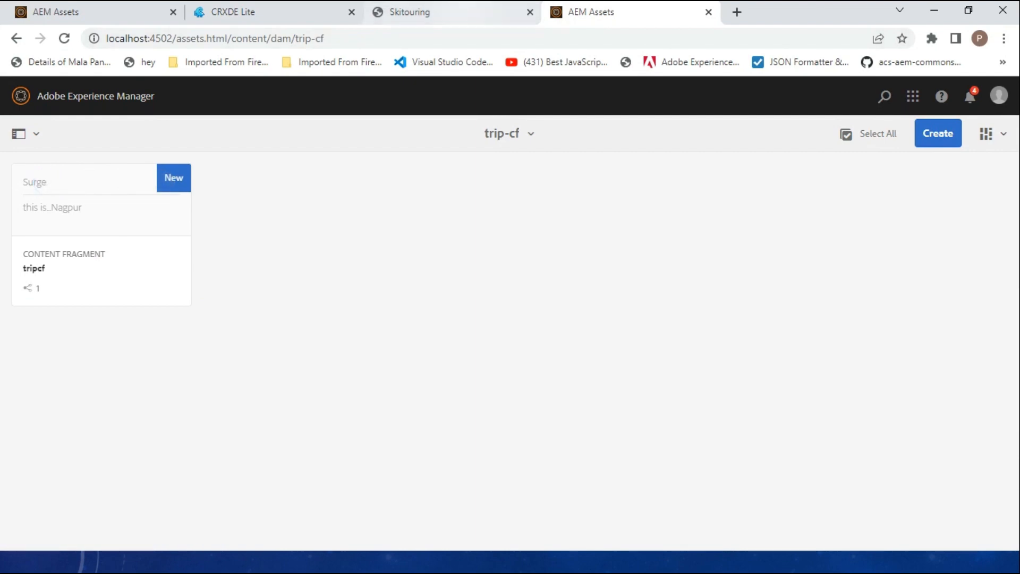
pyautogui.click(446, 12)
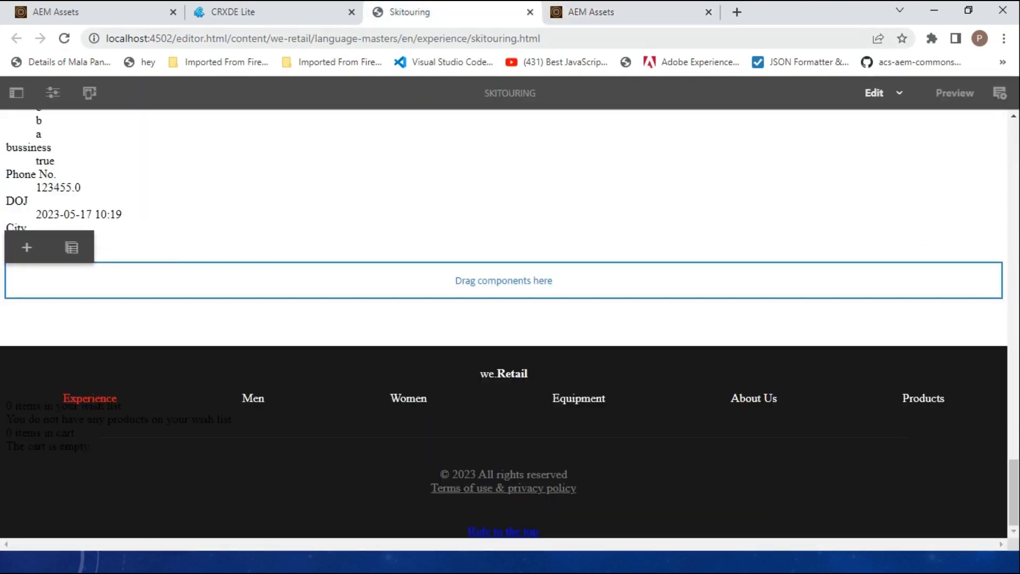
pyautogui.click(591, 11)
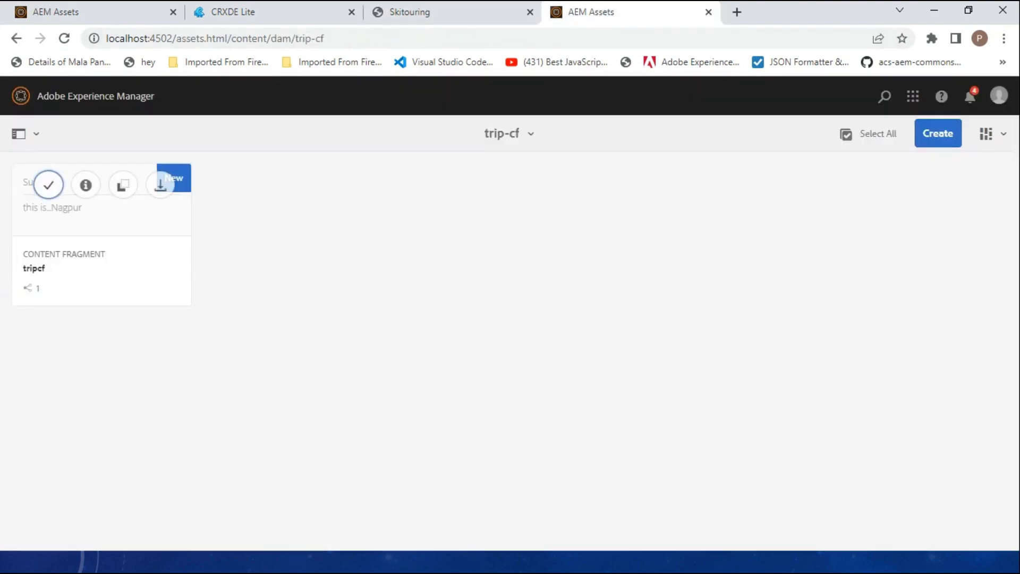
pyautogui.click(446, 11)
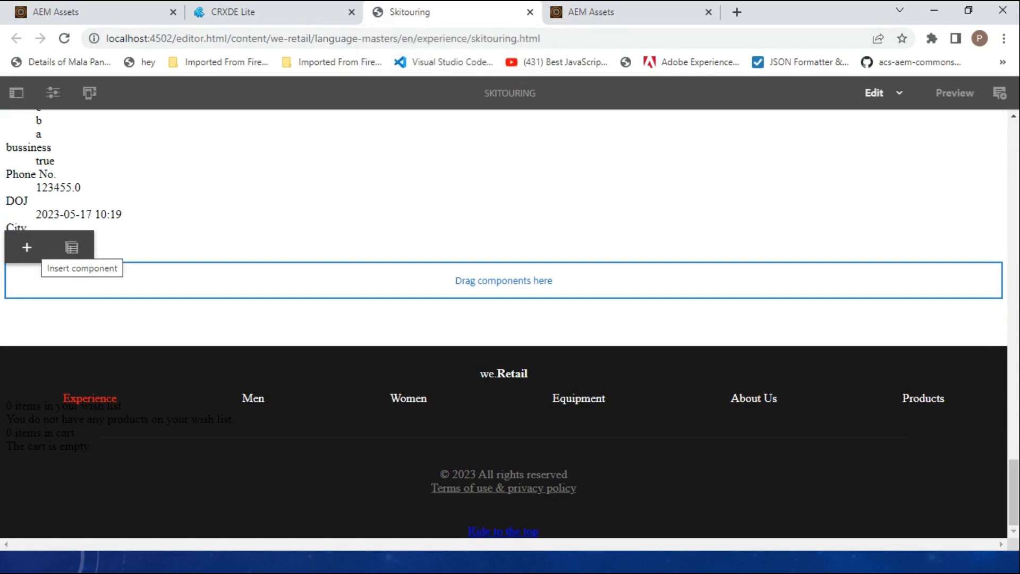
# - Insert a We.Retail Content Fragment component at the selected placeholder
pyautogui.click(27, 247)
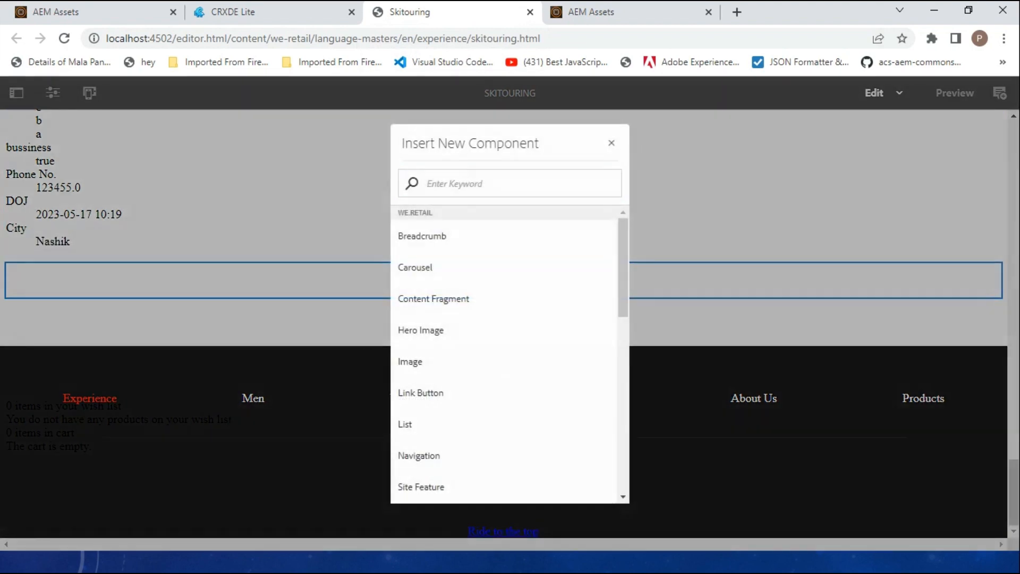
pyautogui.write('cf')
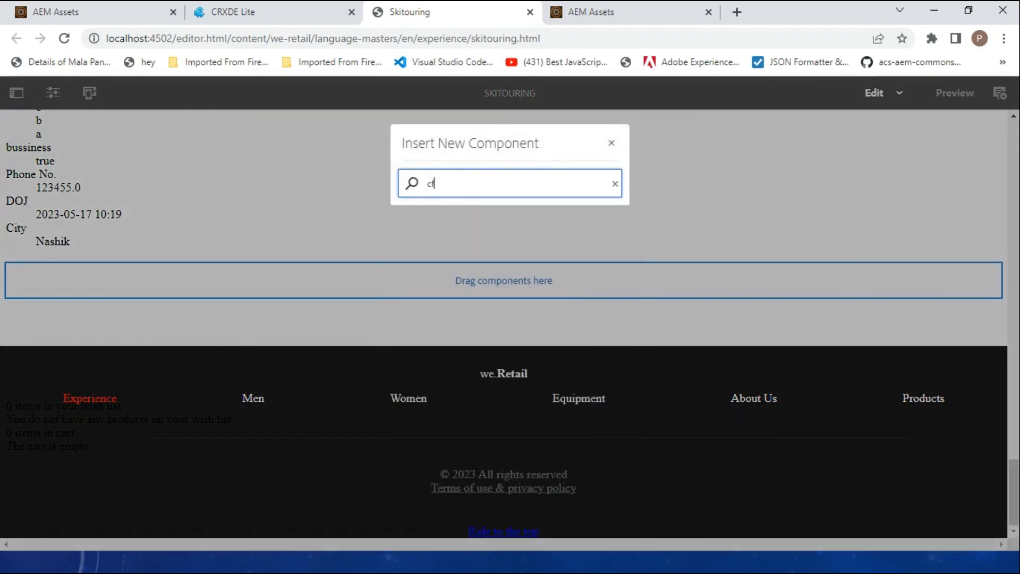
pyautogui.press('BackSpace')
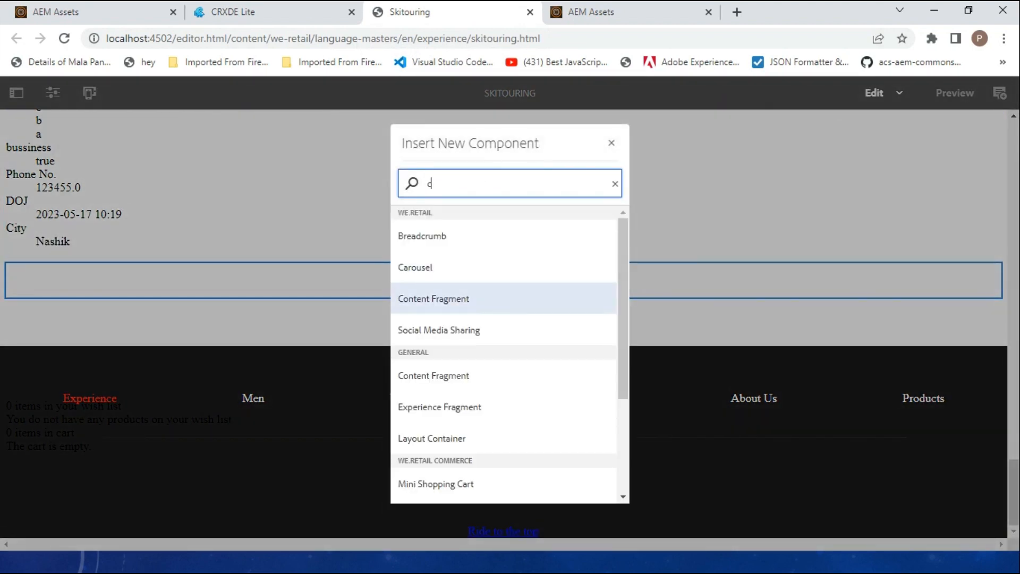
pyautogui.click(436, 298)
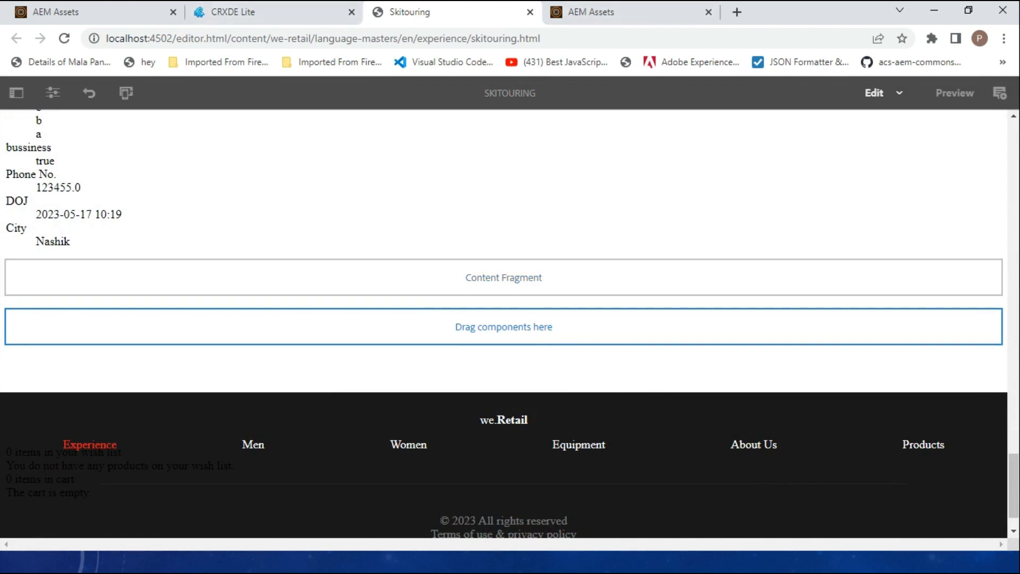
# - Configure the new Content Fragment component and mark the tripcf fragment in the trip-cf folder as its source
pyautogui.click(85, 12)
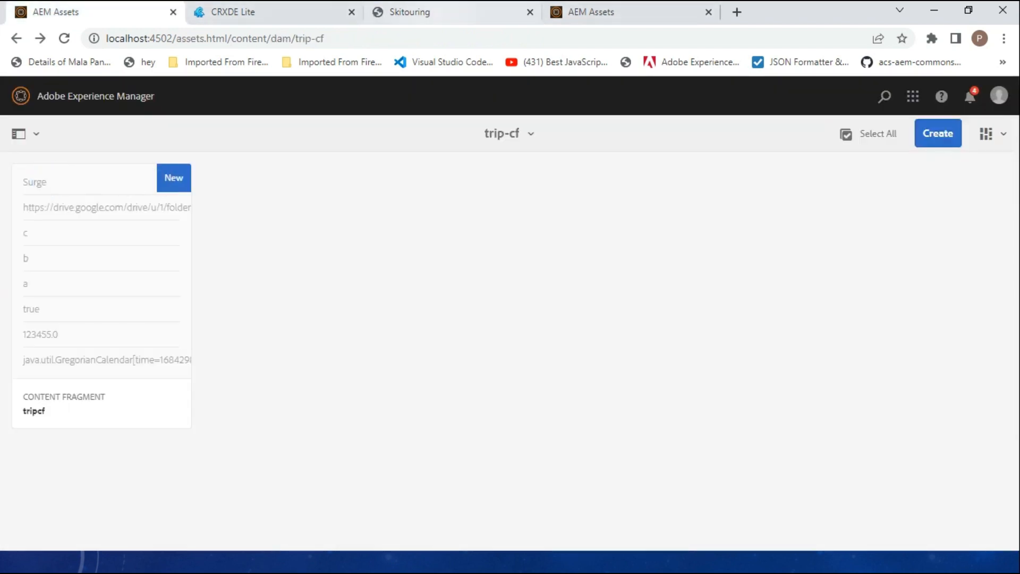
pyautogui.click(414, 12)
pyautogui.click(133, 278)
pyautogui.click(27, 243)
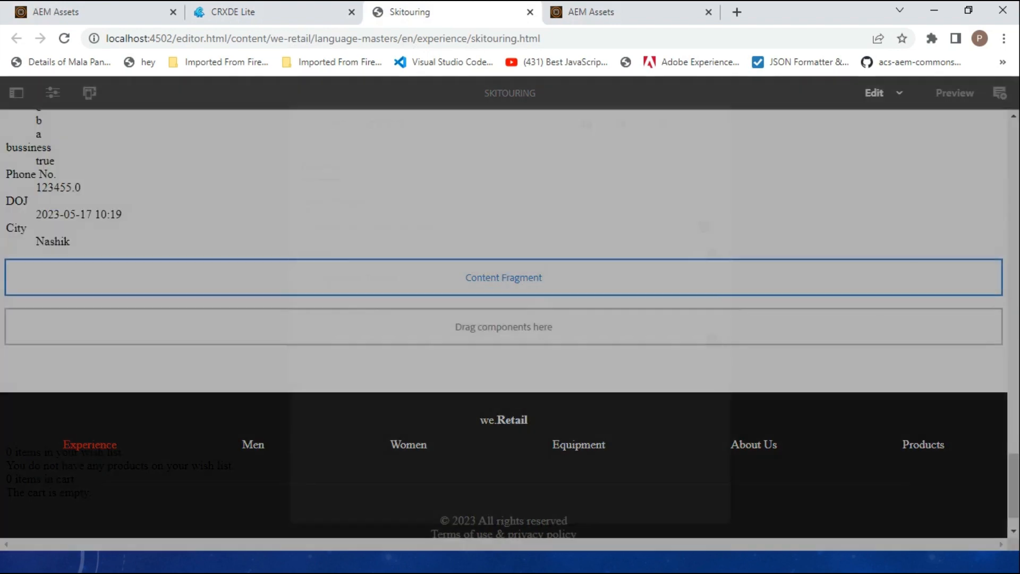
pyautogui.click(704, 226)
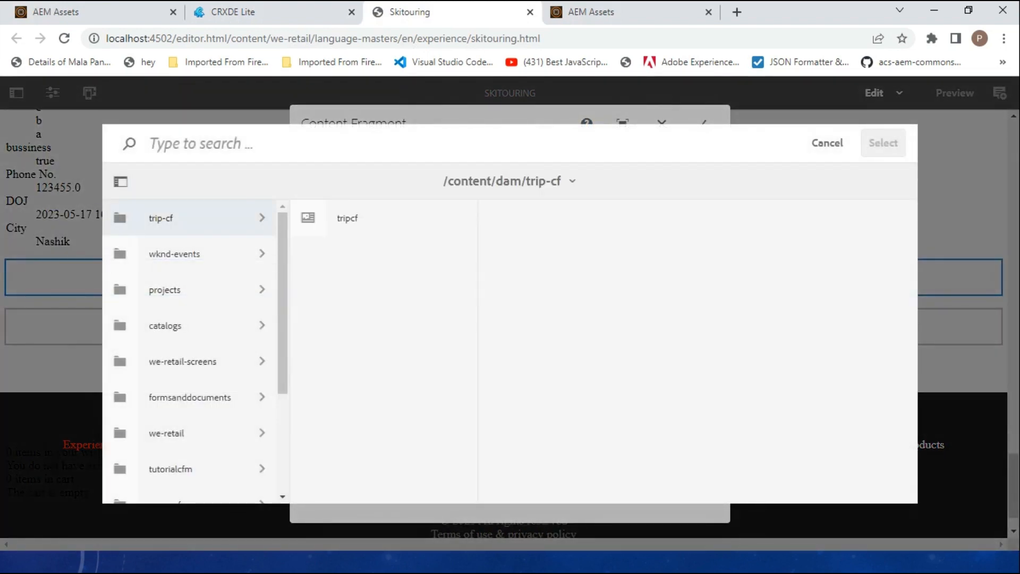
pyautogui.click(308, 217)
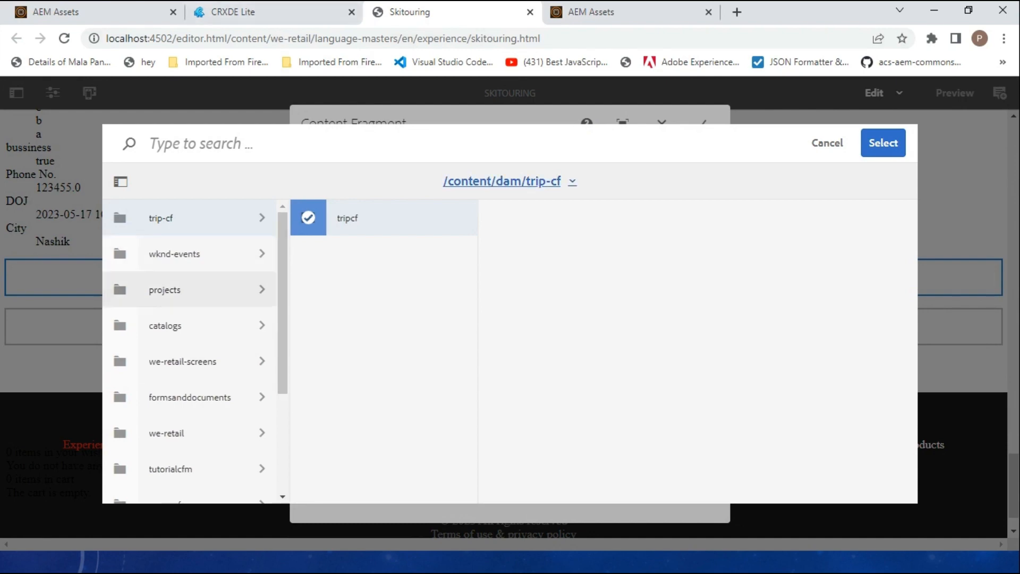
# - Switch to CRXDE Lite, expand /content/dam to examine the trip-cf folder, and compare it with AEM Assets and the Skitouring path picker
pyautogui.click(233, 11)
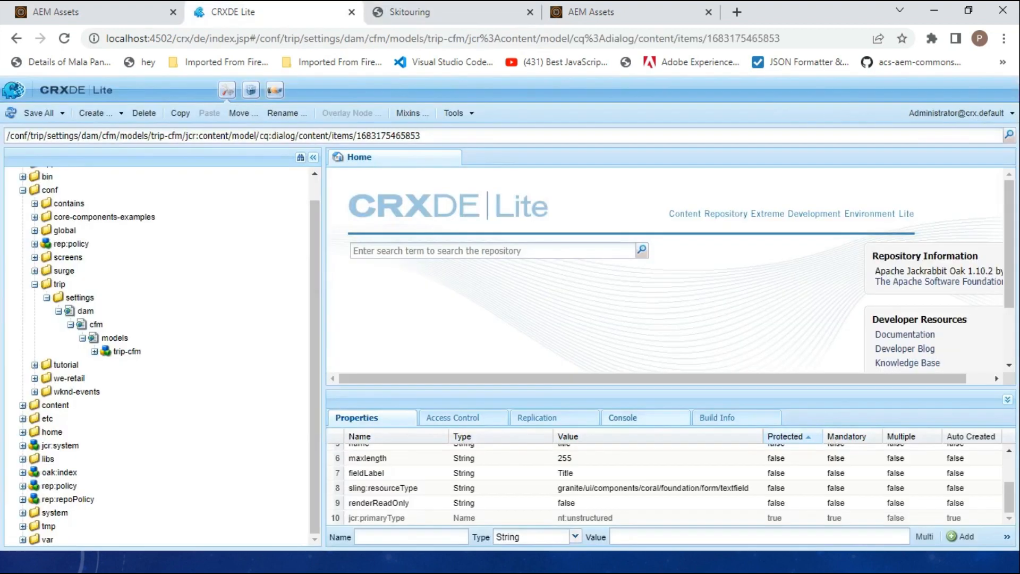
pyautogui.doubleClick(55, 404)
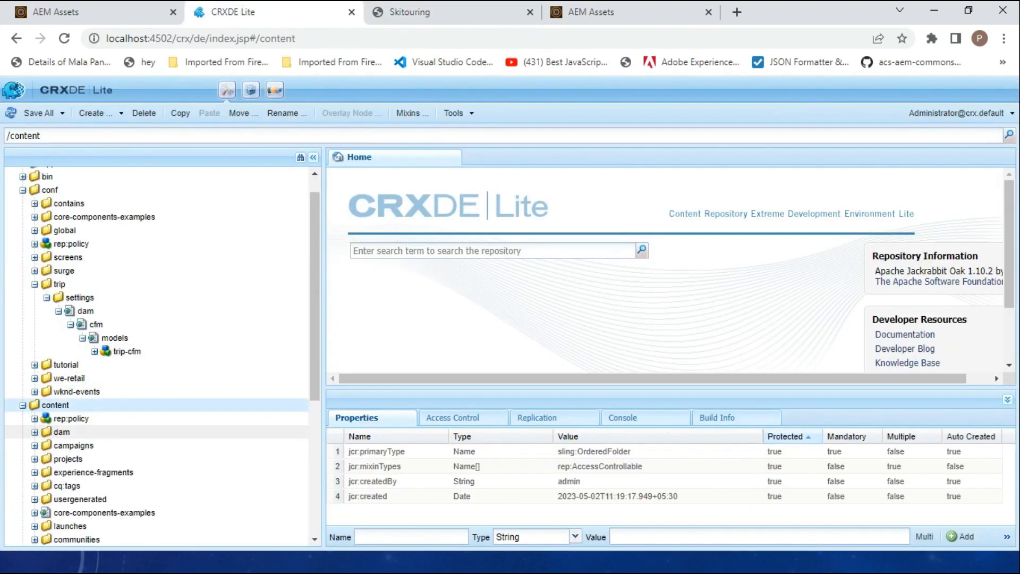
pyautogui.doubleClick(61, 432)
pyautogui.scroll(-3, 159, 459)
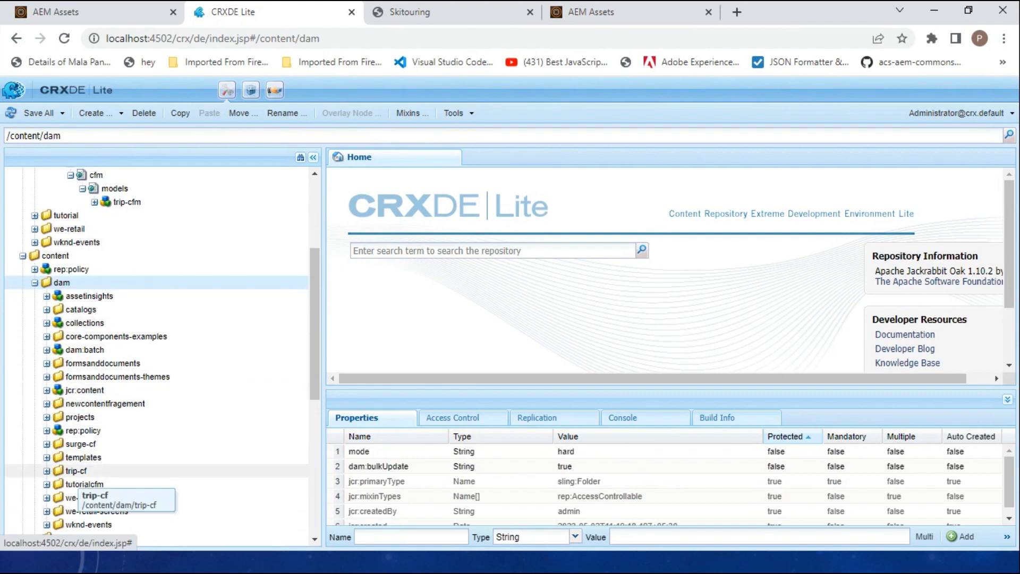
pyautogui.click(590, 11)
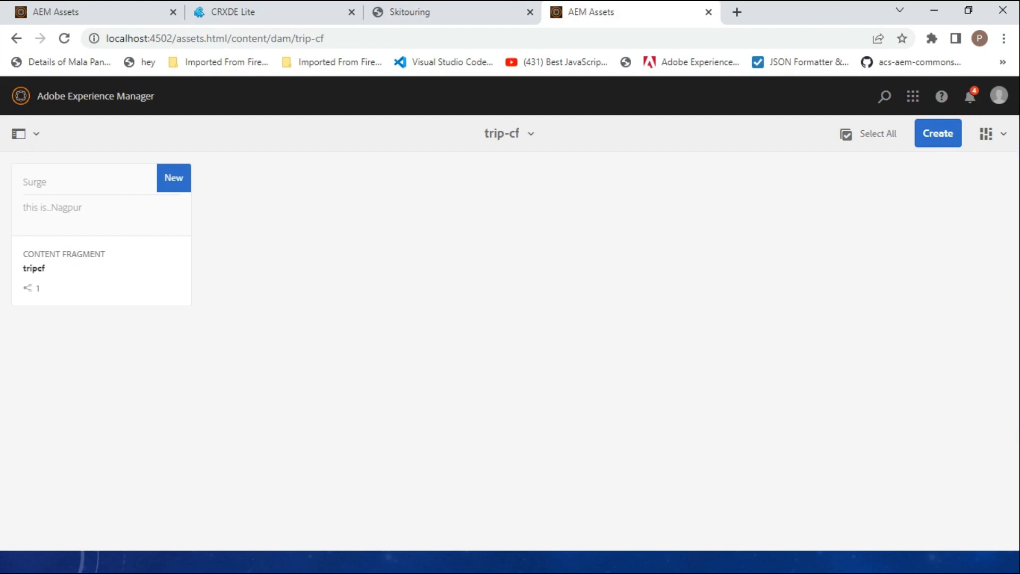
pyautogui.click(95, 12)
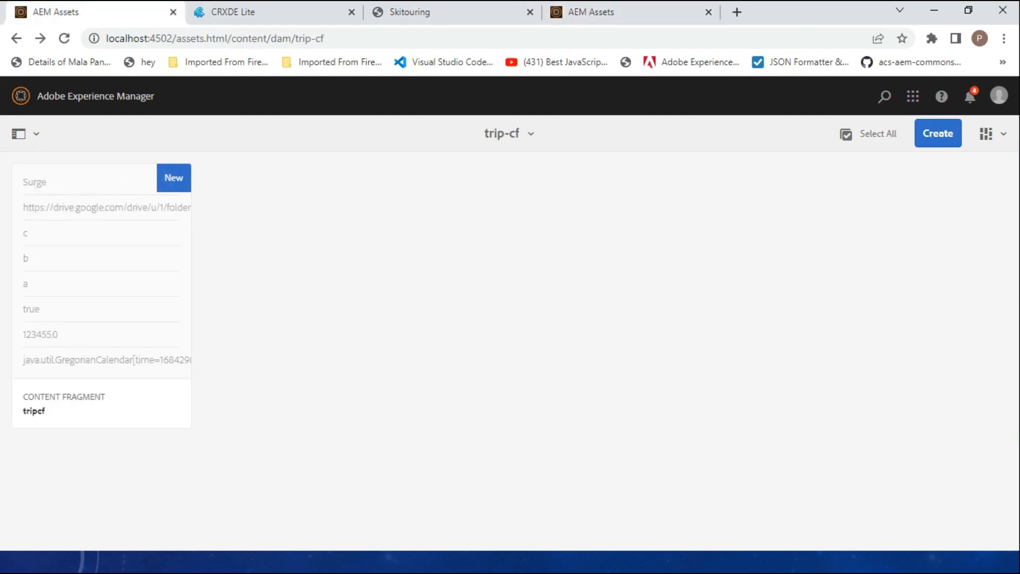
pyautogui.click(409, 12)
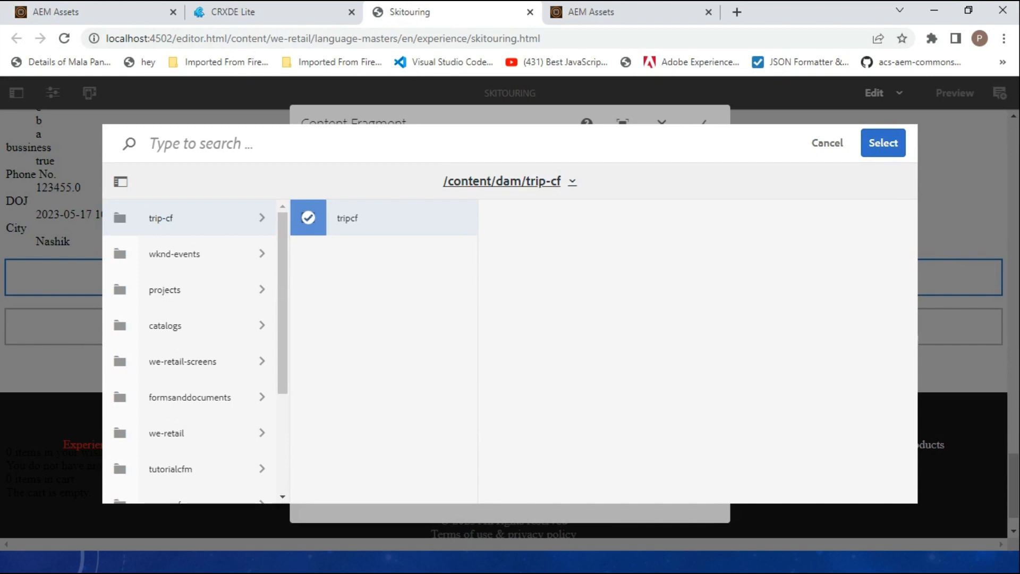
pyautogui.scroll(-5, 189, 289)
pyautogui.scroll(5, 189, 290)
pyautogui.click(250, 11)
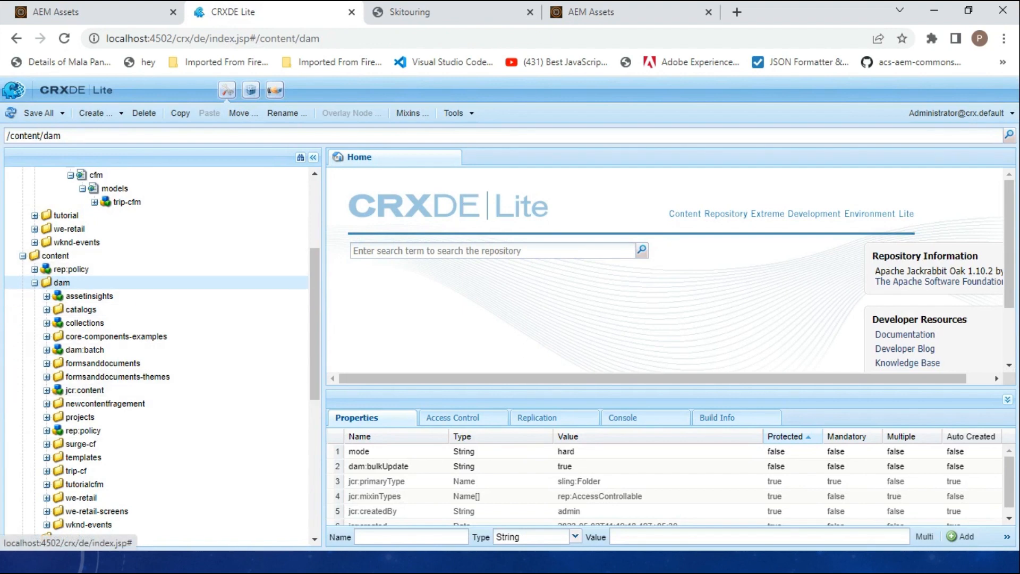
pyautogui.click(591, 12)
pyautogui.click(452, 11)
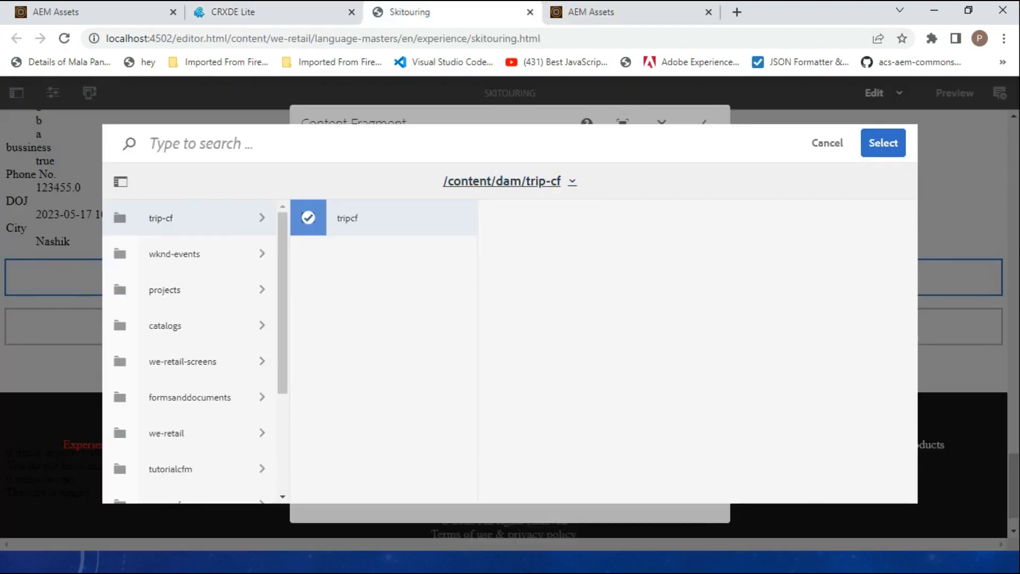
# - Confirm tripcf as the new Content Fragment component's source and apply the component settings
pyautogui.click(883, 143)
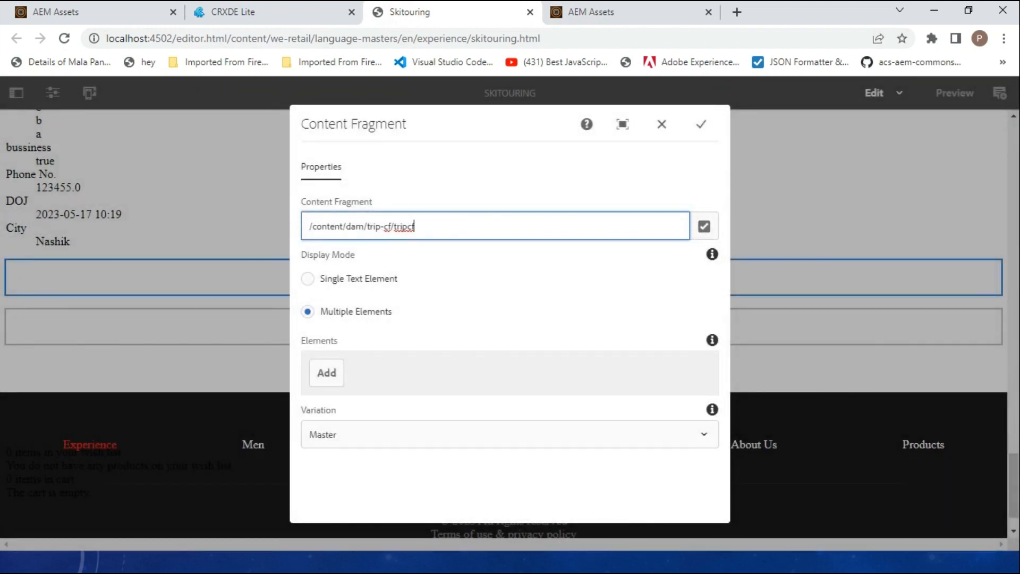
pyautogui.click(701, 124)
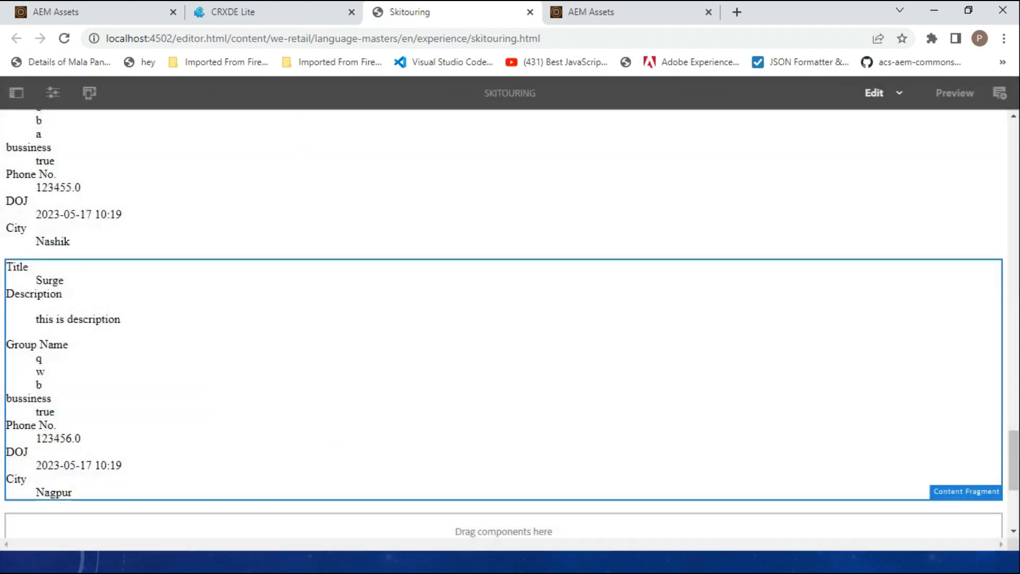
pyautogui.scroll(-3, 503, 339)
pyautogui.scroll(3, 504, 276)
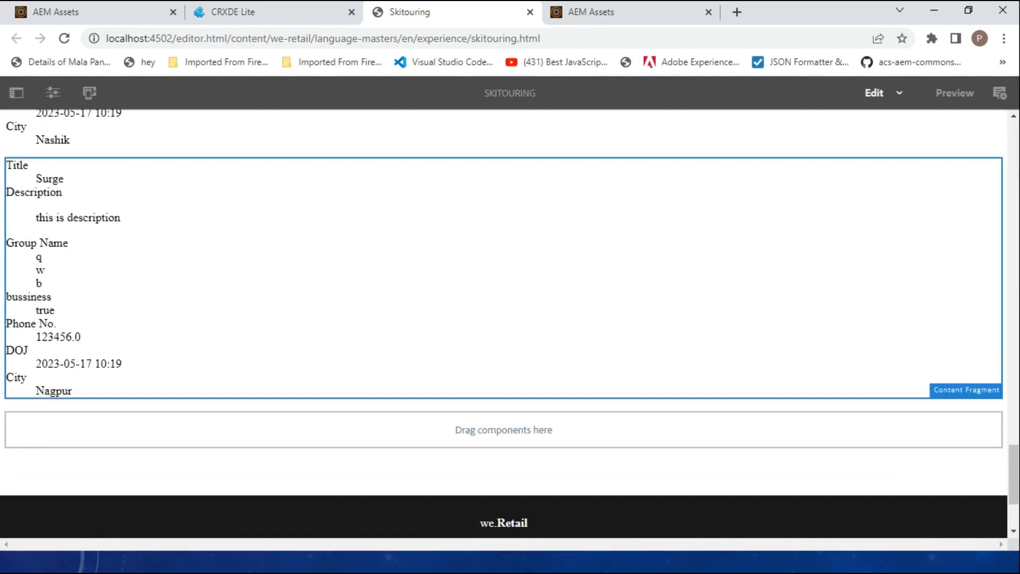
# - Configure the new Content Fragment component to display the variation1 variation and apply the change
pyautogui.click(213, 255)
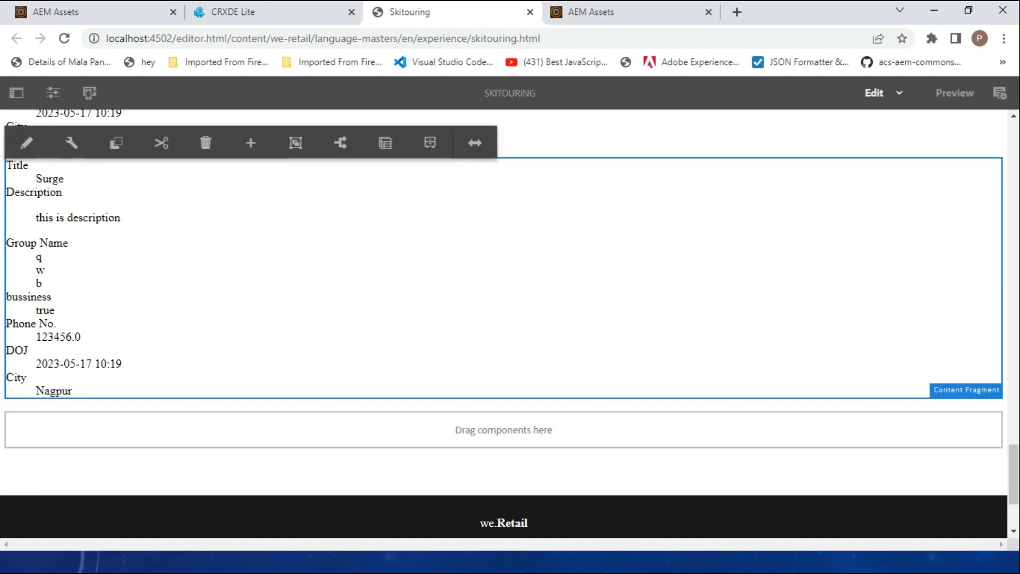
pyautogui.click(71, 143)
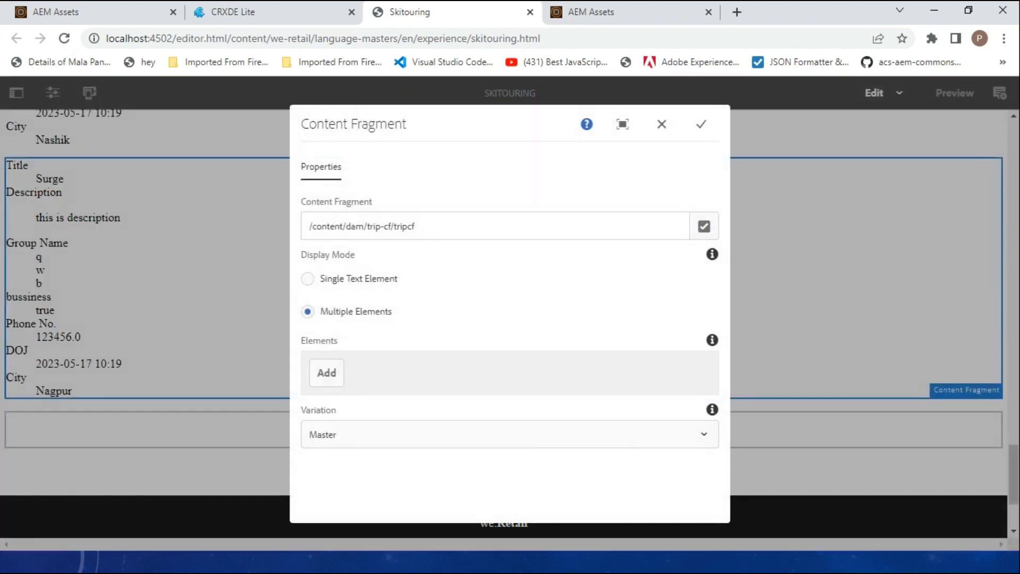
pyautogui.moveTo(337, 410); pyautogui.dragTo(301, 410)
pyautogui.click(382, 434)
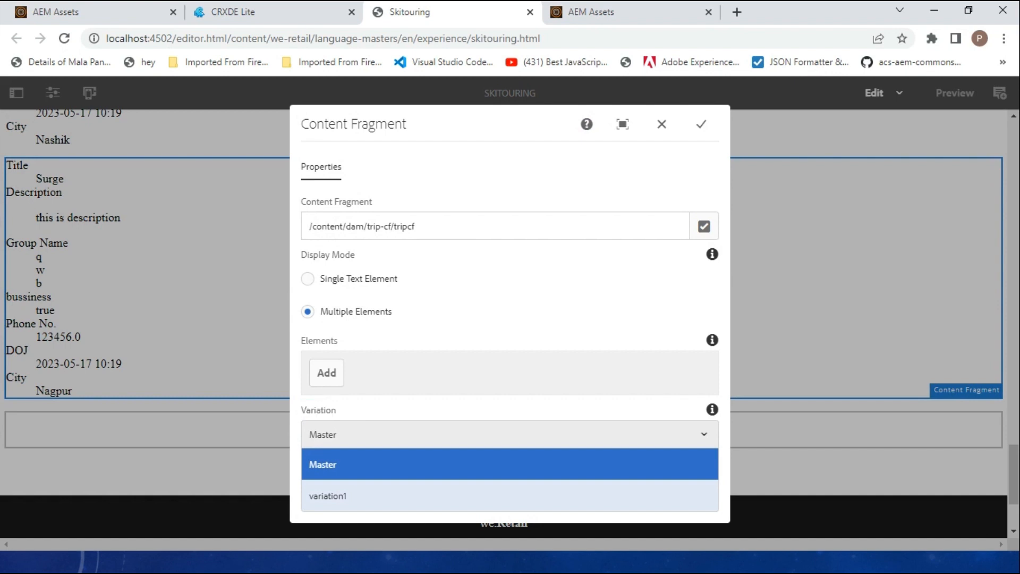
pyautogui.click(372, 495)
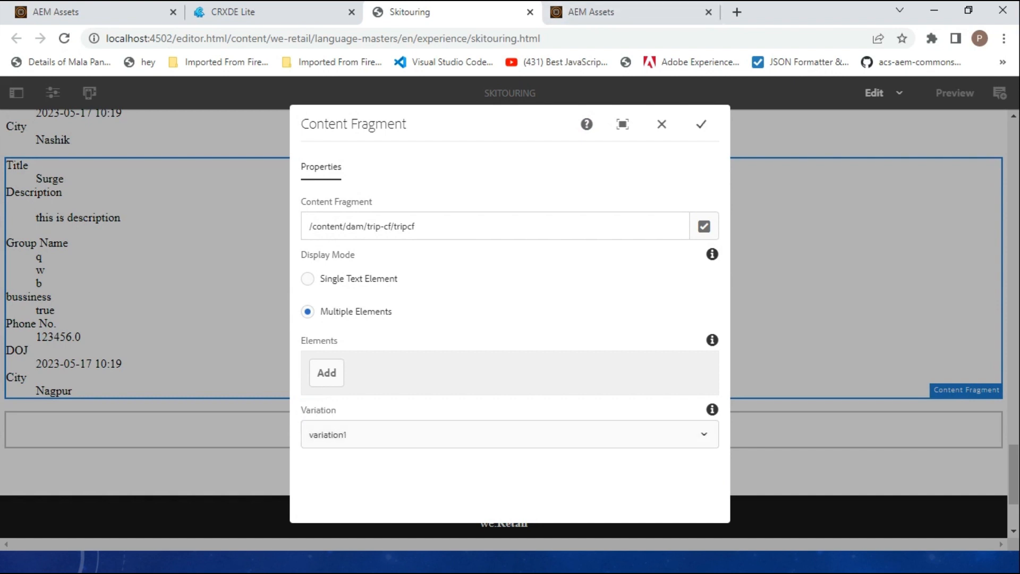
pyautogui.click(701, 124)
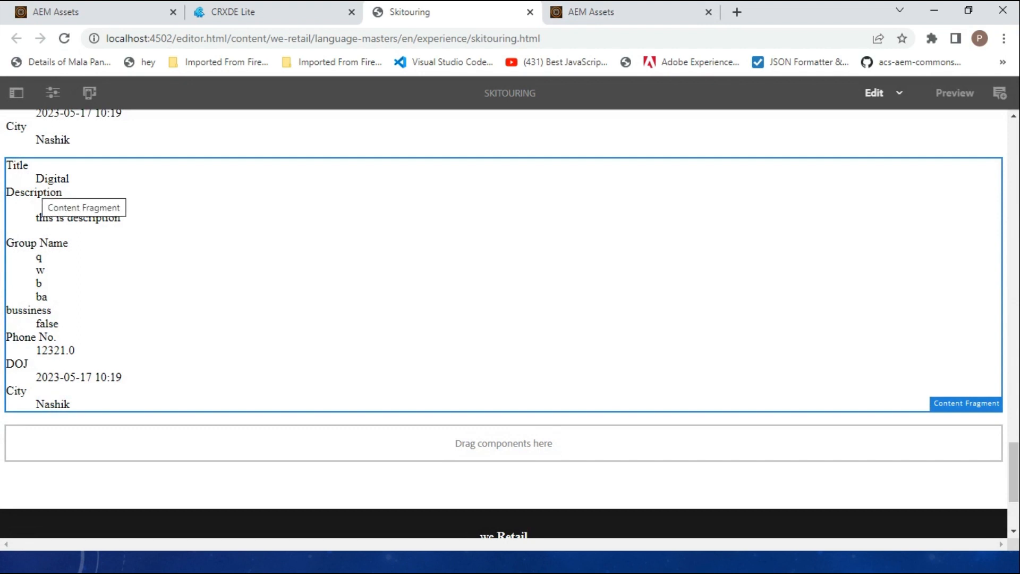
# - Limit the new Content Fragment component to the Group Name and bussiness elements and apply the change
pyautogui.click(41, 212)
pyautogui.click(71, 143)
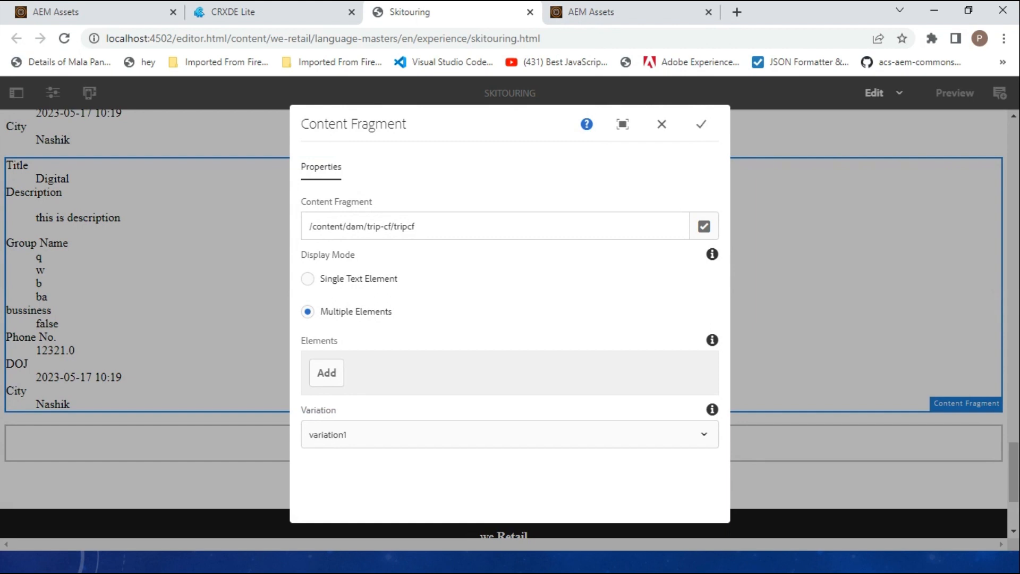
pyautogui.click(327, 373)
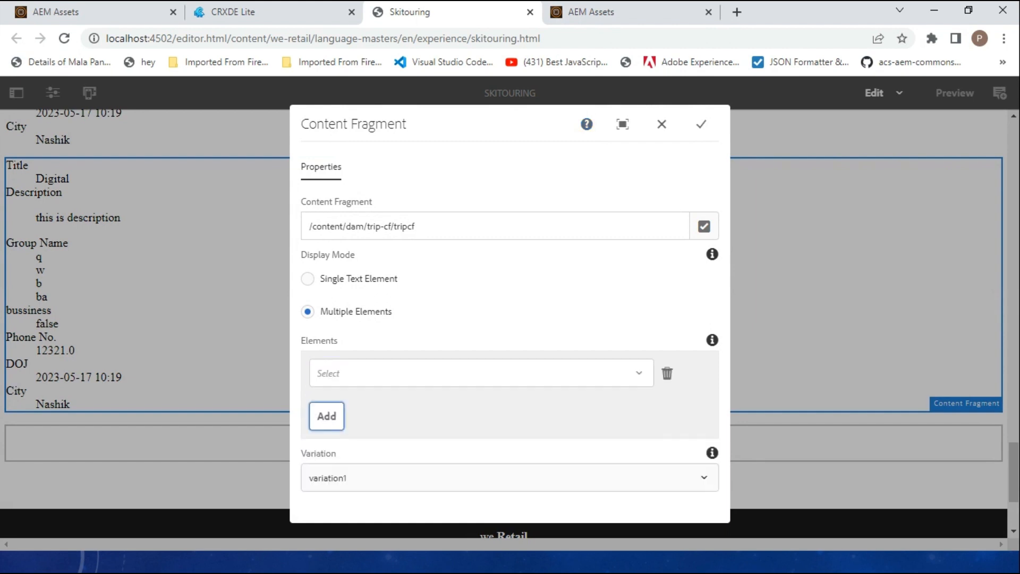
pyautogui.click(329, 373)
pyautogui.click(342, 249)
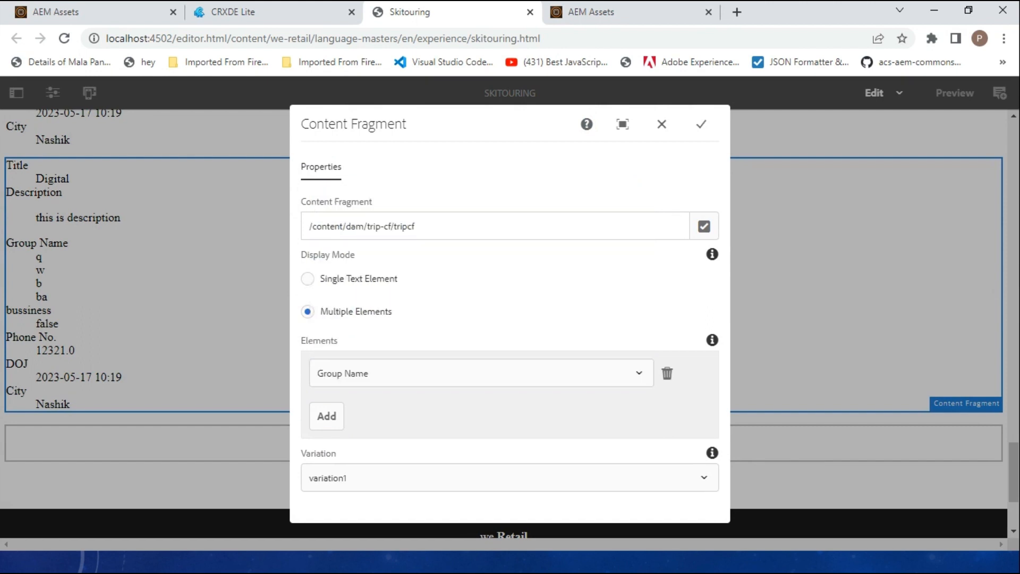
pyautogui.click(327, 415)
pyautogui.click(340, 408)
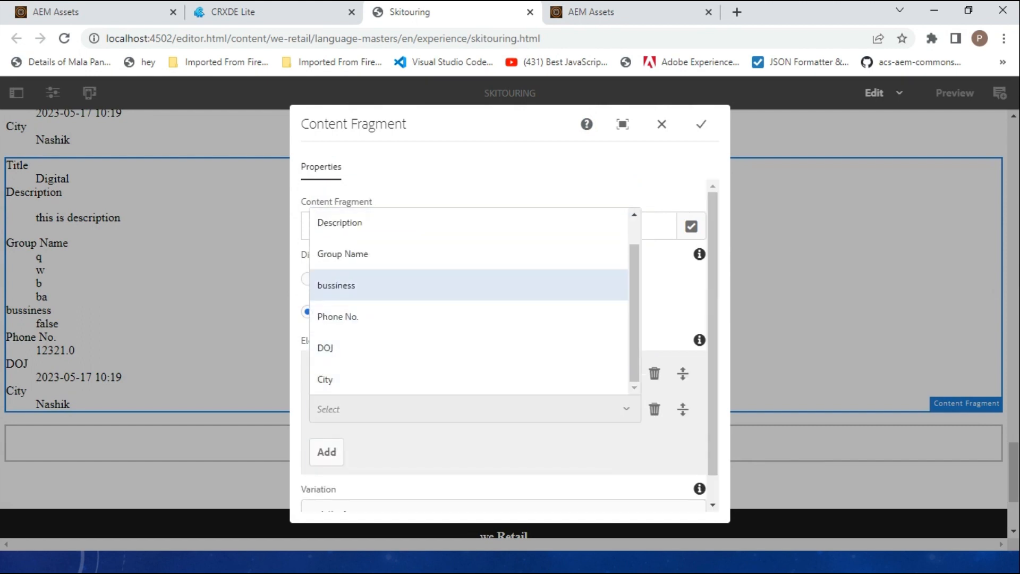
pyautogui.click(340, 284)
pyautogui.scroll(-1, 503, 348)
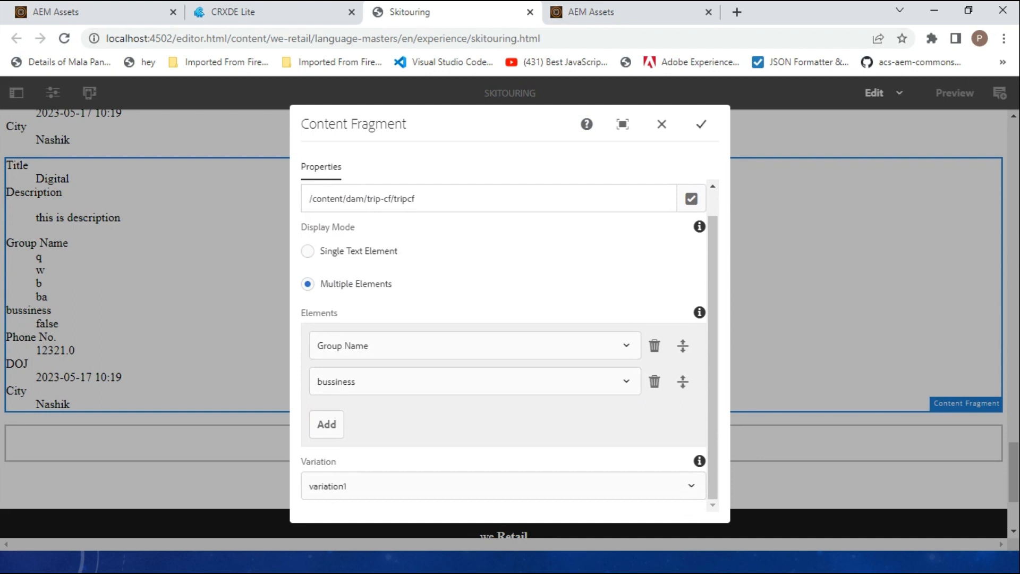
pyautogui.click(701, 125)
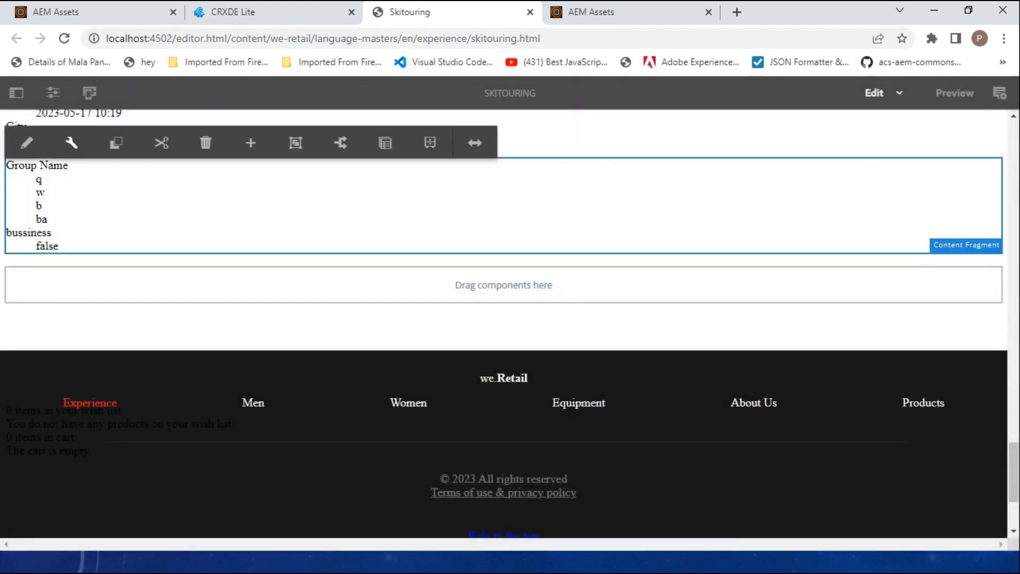
# - Change the component's display mode to Single Text Element with Description as its element and apply the change
pyautogui.click(70, 142)
pyautogui.click(308, 279)
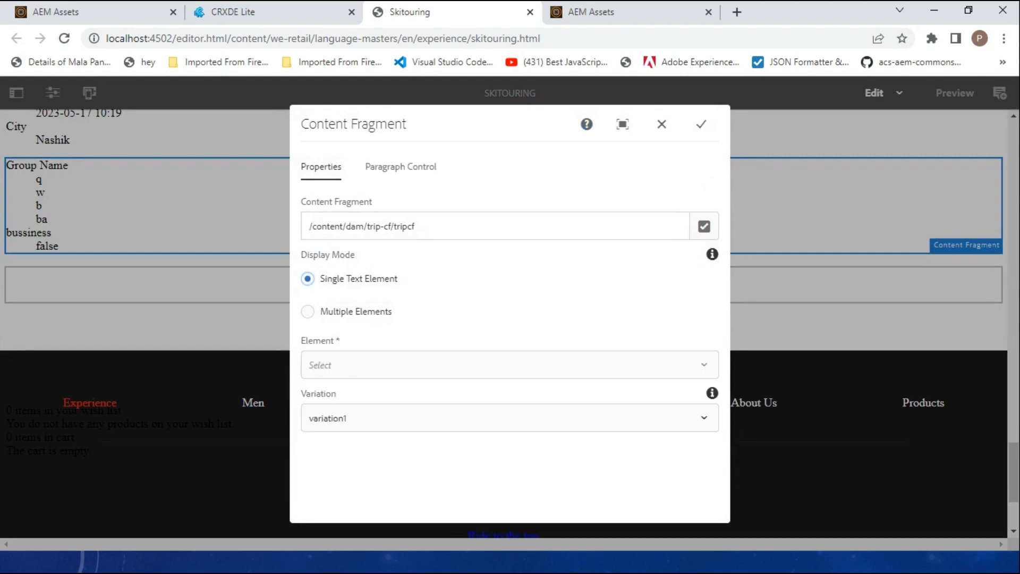
pyautogui.click(701, 124)
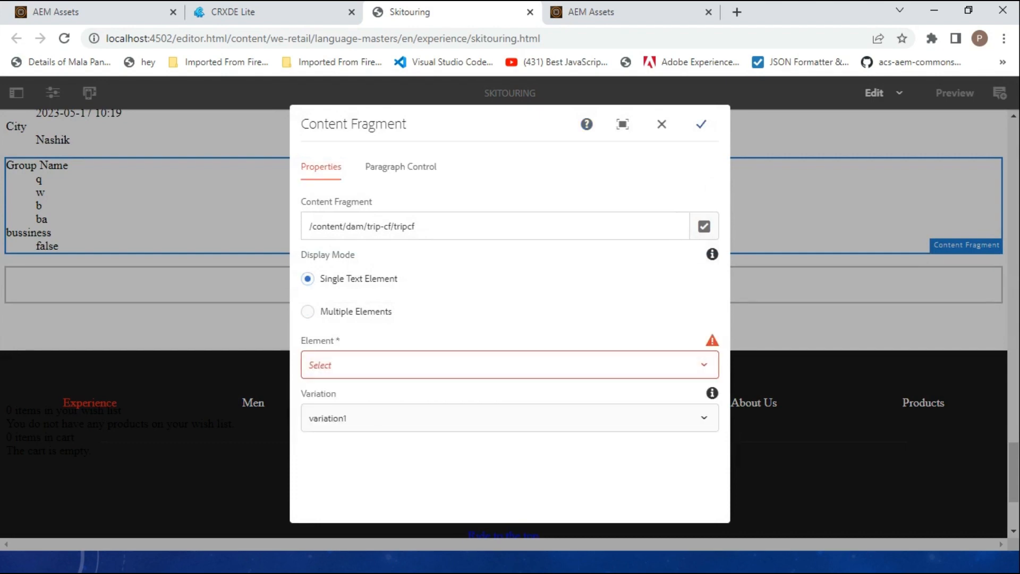
pyautogui.click(509, 365)
pyautogui.click(331, 395)
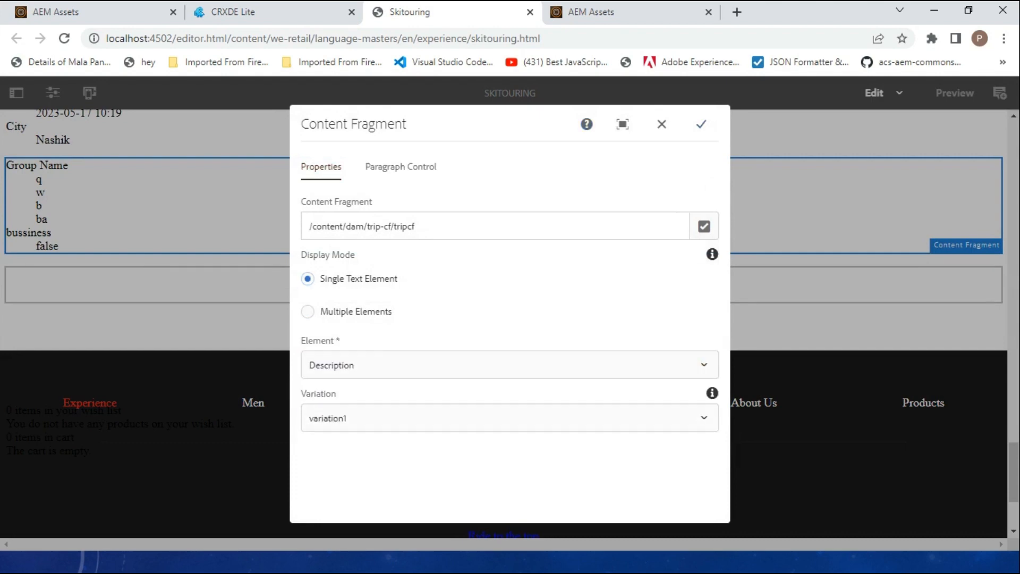
pyautogui.click(701, 124)
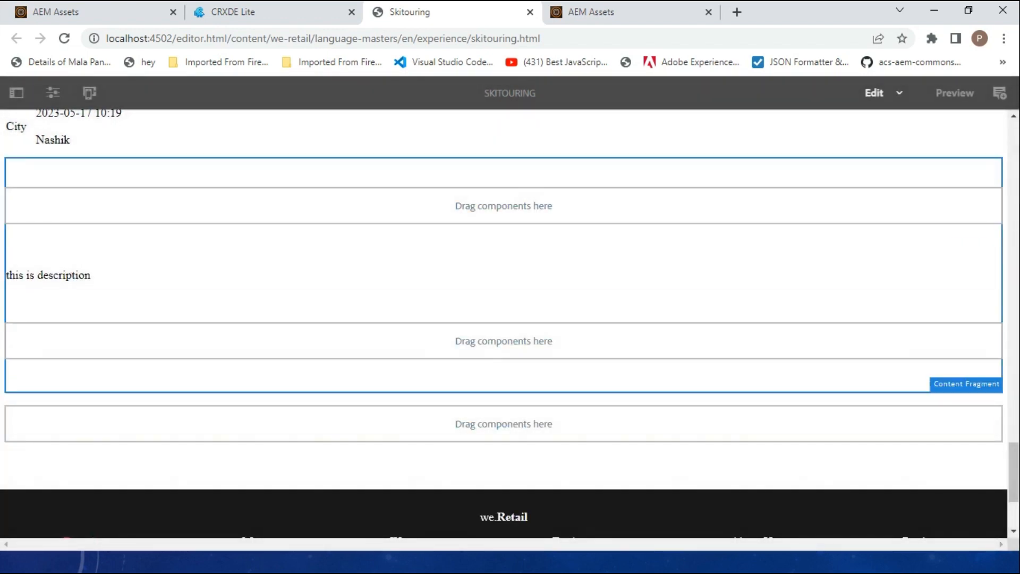
# - Return the component's display mode to Multiple Elements without specifying any elements and apply the change
pyautogui.click(95, 266)
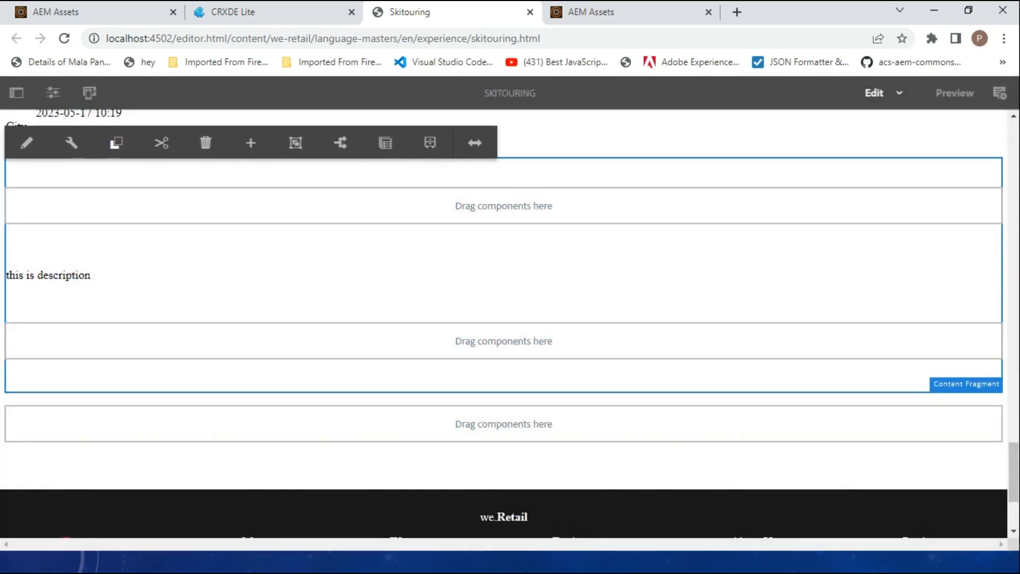
pyautogui.click(73, 141)
pyautogui.click(307, 311)
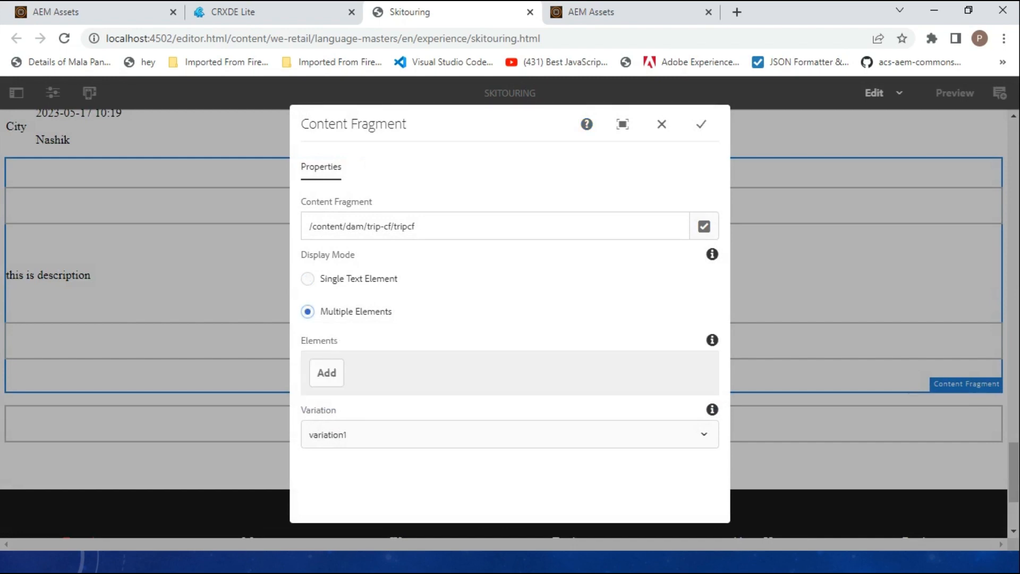
pyautogui.click(701, 124)
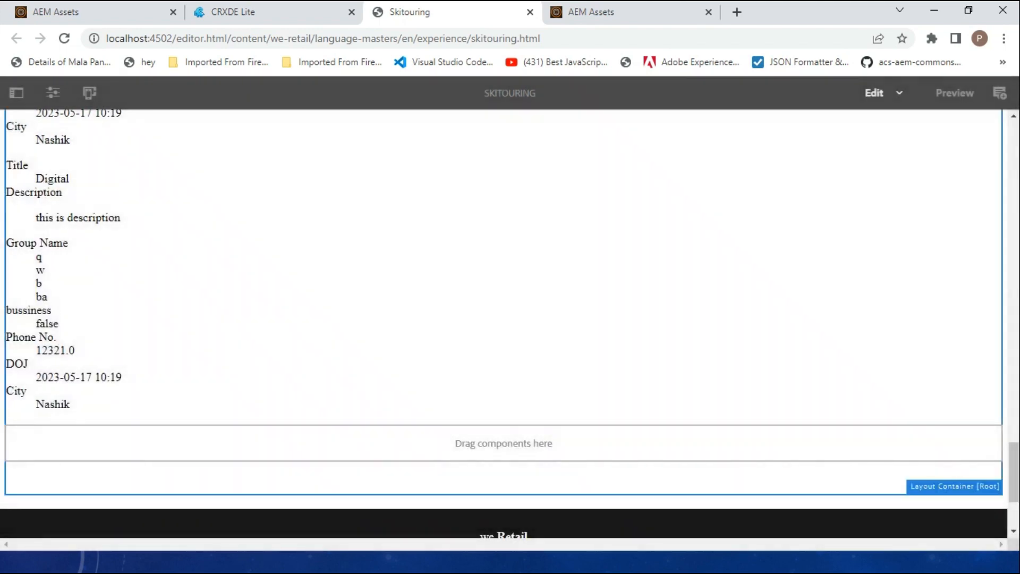